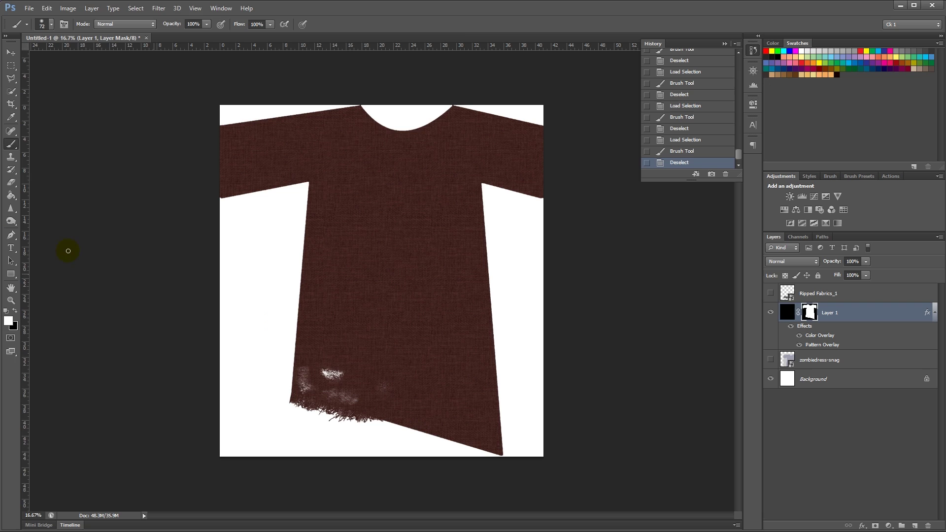
Place the Ripped Fabrics_2 PNG from the RippedFabrics - extracted folder and position it over the hem beside the frayed section.
{"action": "key", "text": "alt+Tab"}
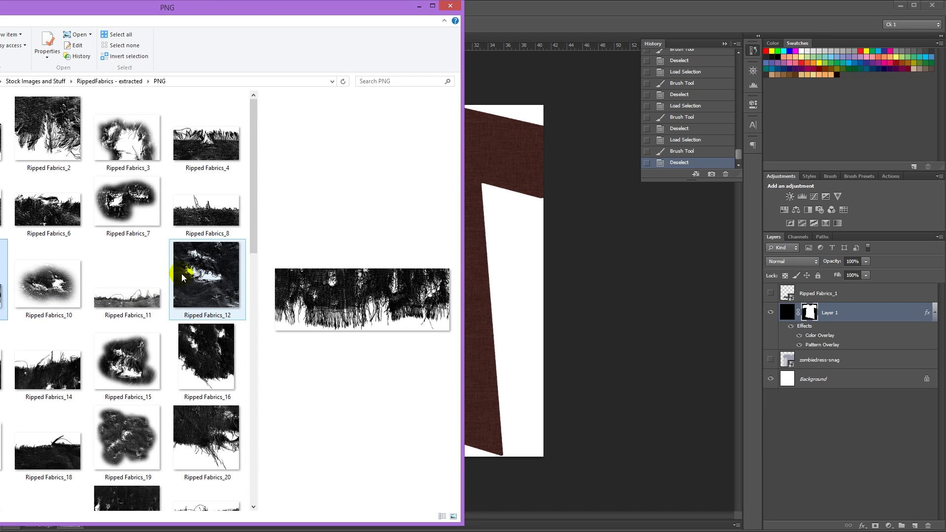
{"action": "left_click_drag", "start_coordinate": [64, 127], "coordinate": [516, 252]}
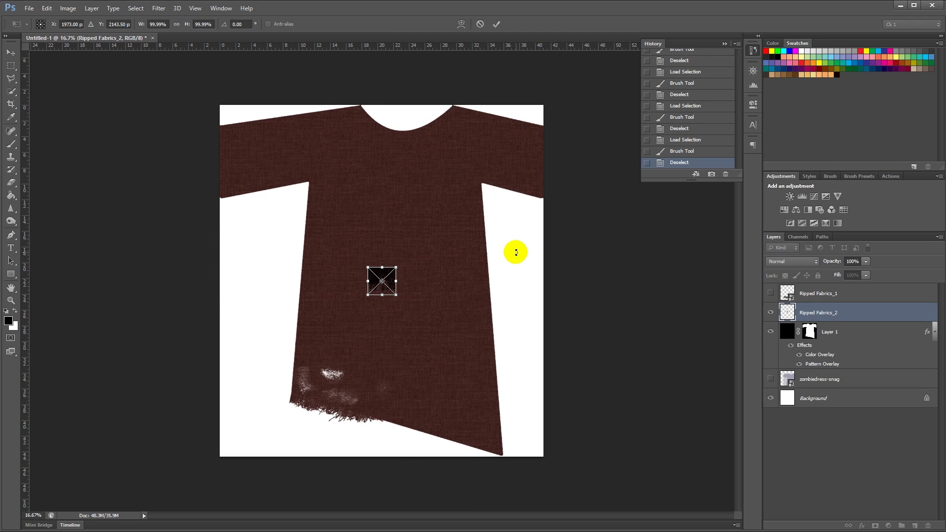
{"action": "key", "text": "Return"}
{"action": "key", "text": "v"}
{"action": "left_click_drag", "start_coordinate": [377, 274], "coordinate": [355, 299]}
{"action": "key", "text": "Return"}
{"action": "key", "text": "ctrl+plus"}
{"action": "key", "text": "ctrl+plus"}
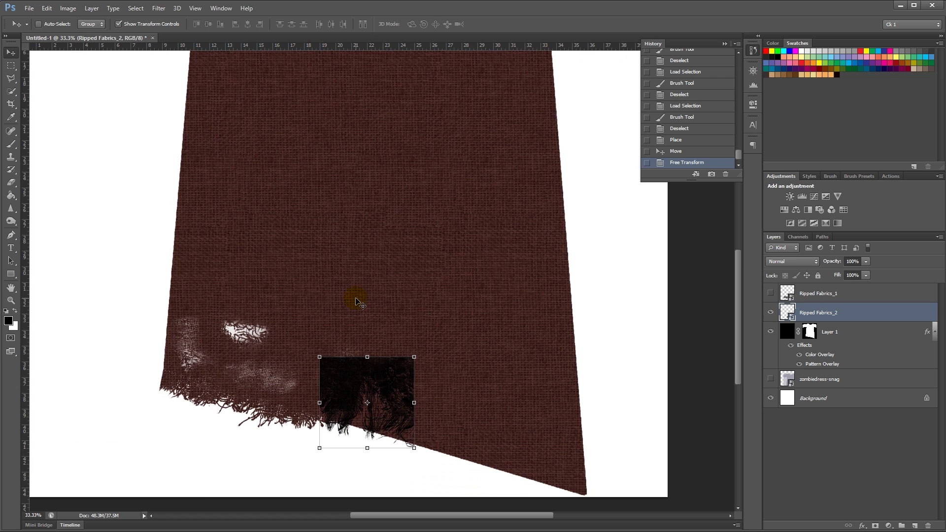
Load Ripped Fabrics_2's outline as an inverted selection, paint black on Layer 1's mask around its threads at the hem, and deselect.
{"action": "left_click", "coordinate": [787, 312], "text": "ctrl"}
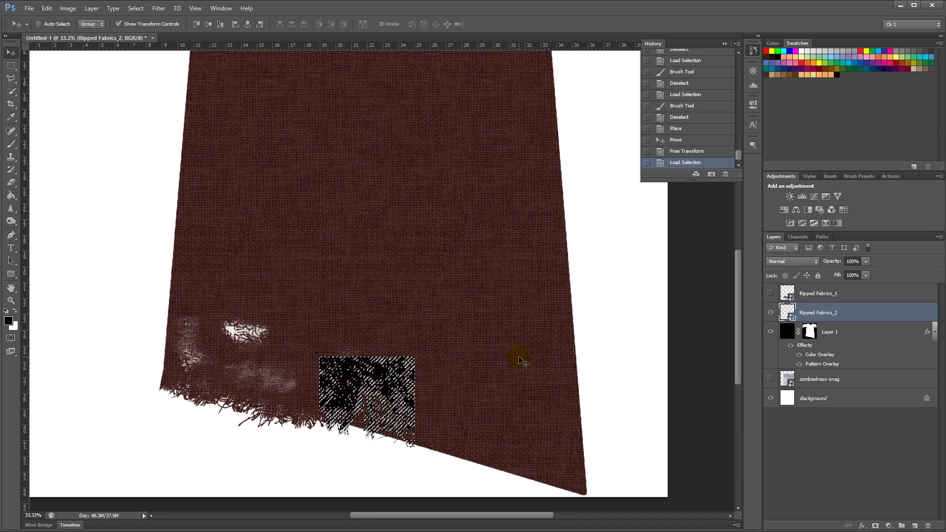
{"action": "key", "text": "ctrl+shift+i"}
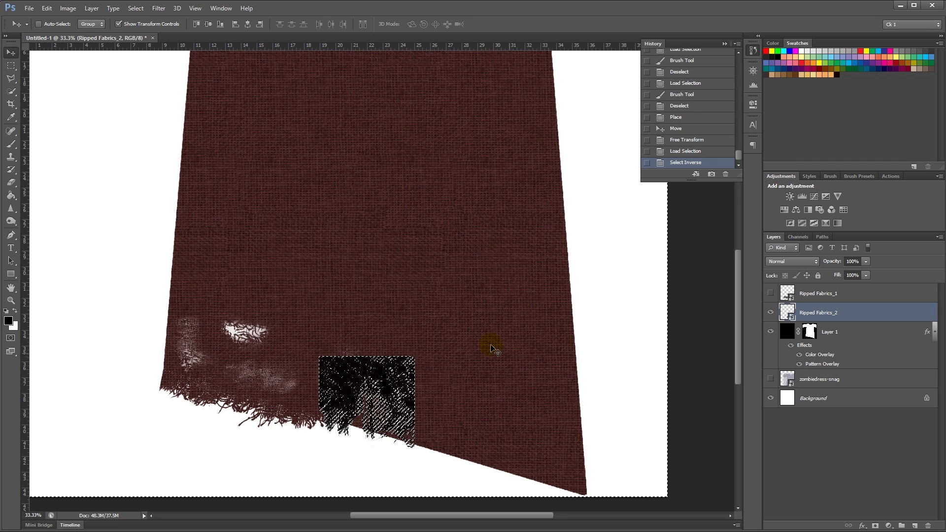
{"action": "left_click", "coordinate": [809, 331]}
{"action": "key", "text": "b"}
{"action": "key", "text": "x"}
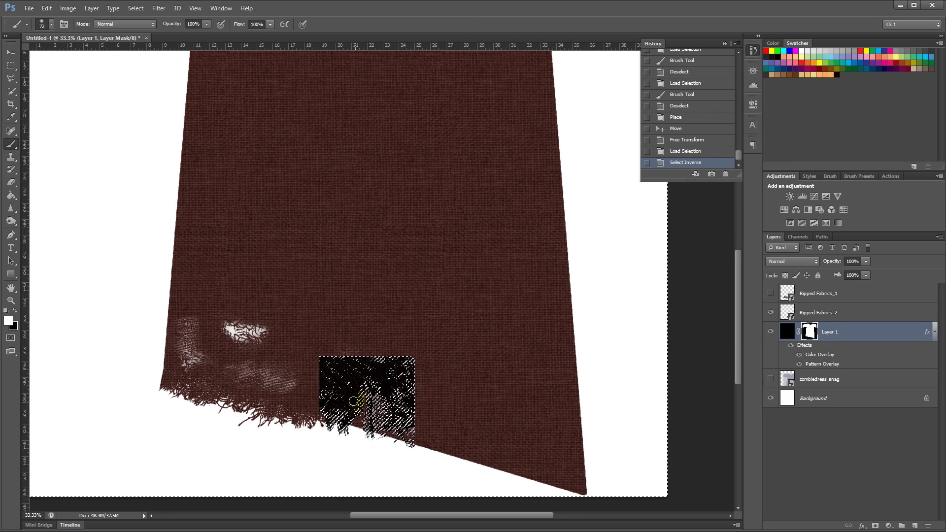
{"action": "key", "text": "x"}
{"action": "left_click", "coordinate": [355, 417]}
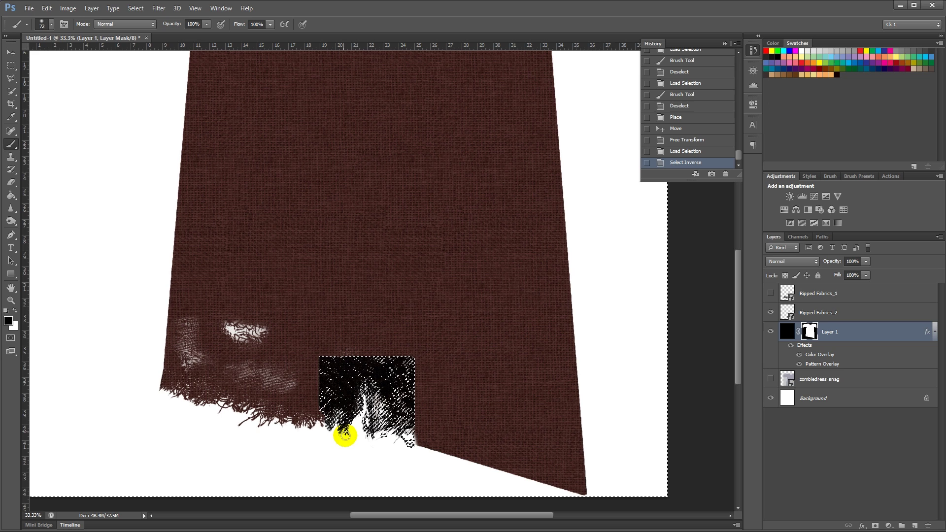
{"action": "left_click_drag", "start_coordinate": [384, 424], "coordinate": [382, 422]}
{"action": "key", "text": "ctrl+d"}
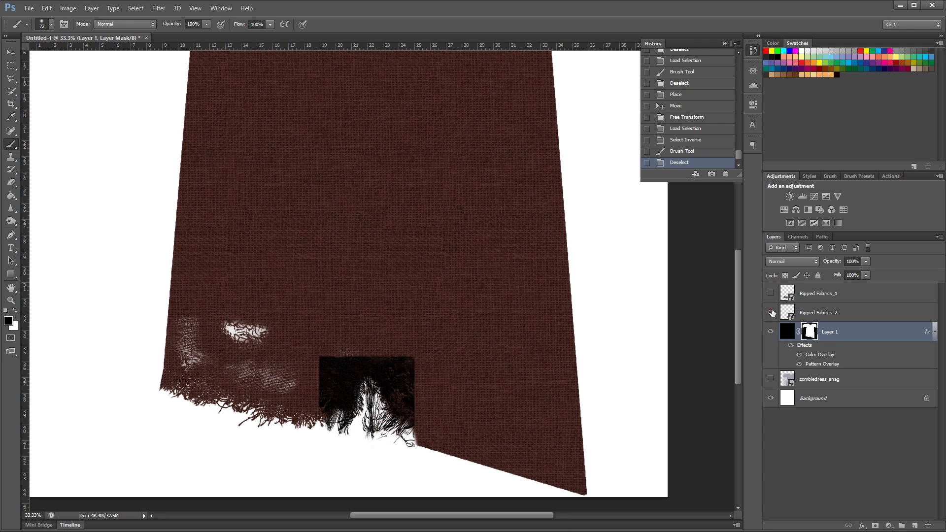
Reload the Ripped Fabrics_2 selection and paint more black on Layer 1's mask along the torn hem, both inside and outside the selection.
{"action": "left_click", "coordinate": [772, 312]}
{"action": "left_click", "coordinate": [787, 312], "text": "ctrl"}
{"action": "left_click", "coordinate": [409, 438]}
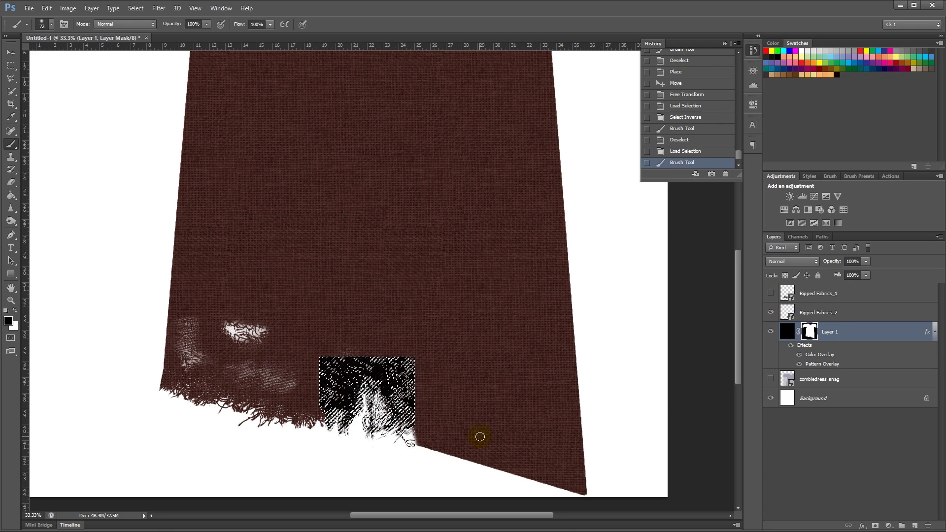
{"action": "mouse_move", "coordinate": [343, 433]}
{"action": "left_mouse_down"}
{"action": "mouse_move", "coordinate": [328, 429]}
{"action": "mouse_move", "coordinate": [348, 443]}
{"action": "left_mouse_up"}
{"action": "key", "text": "ctrl+shift+i"}
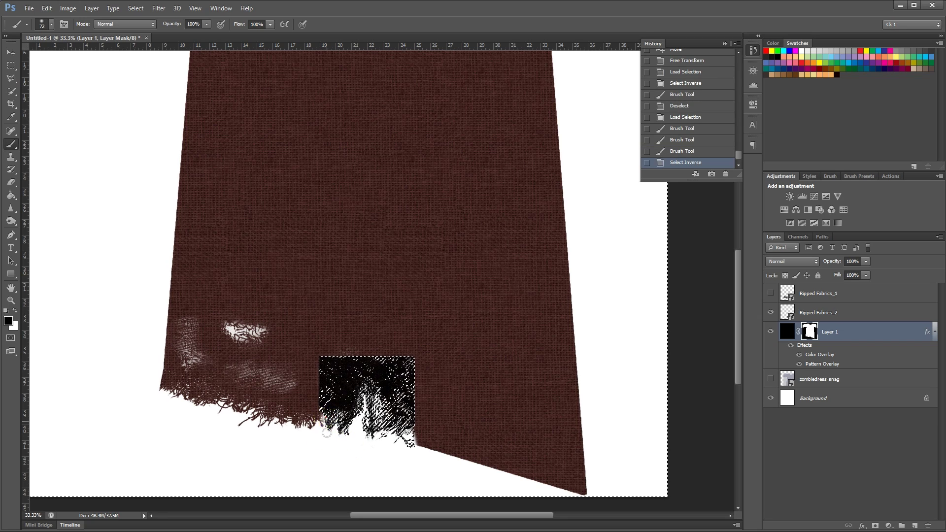
{"action": "left_click_drag", "start_coordinate": [407, 443], "coordinate": [385, 422]}
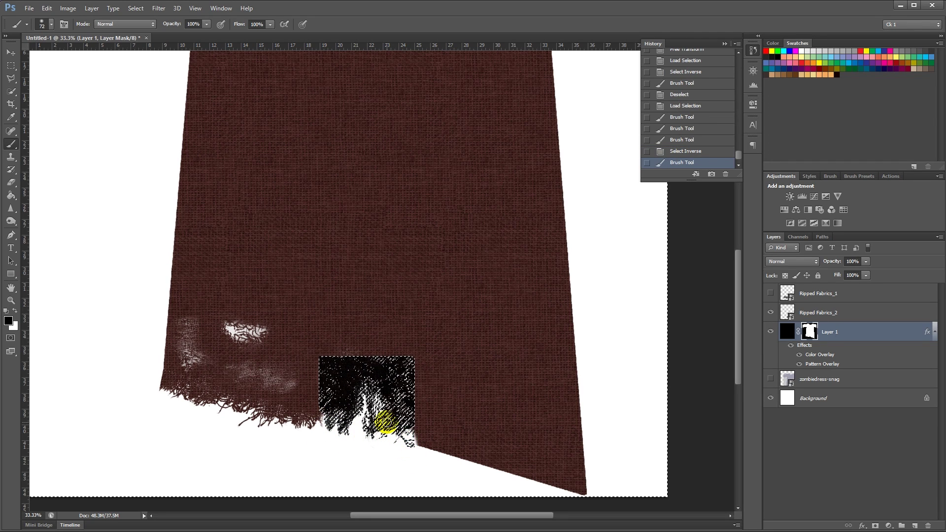
Invert the selection, paint white on the mask to restore the threads inside the tear, and hide the Ripped Fabrics_2 layer.
{"action": "key", "text": "ctrl+shift+i"}
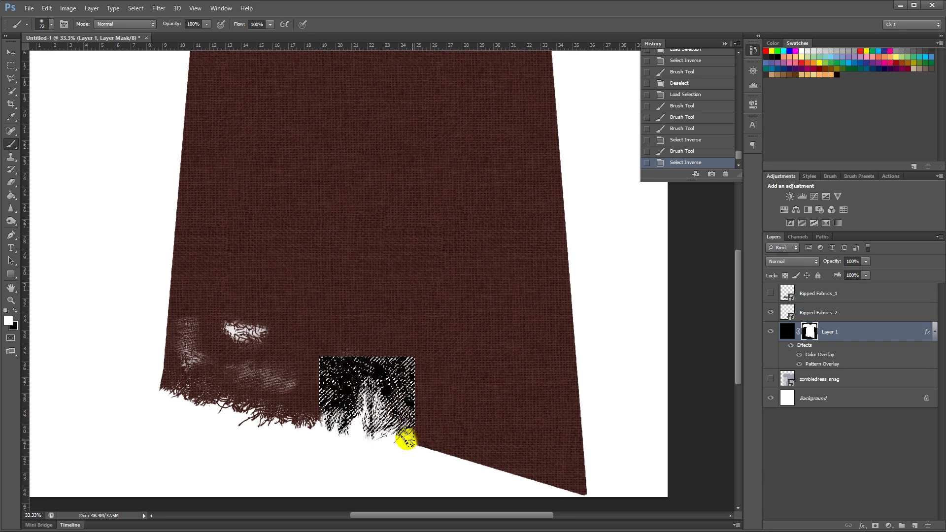
{"action": "mouse_move", "coordinate": [407, 440]}
{"action": "left_mouse_down"}
{"action": "mouse_move", "coordinate": [384, 450]}
{"action": "mouse_move", "coordinate": [375, 433]}
{"action": "mouse_move", "coordinate": [350, 439]}
{"action": "mouse_move", "coordinate": [333, 427]}
{"action": "mouse_move", "coordinate": [332, 389]}
{"action": "left_mouse_up"}
{"action": "left_click", "coordinate": [411, 410]}
{"action": "left_click", "coordinate": [769, 313]}
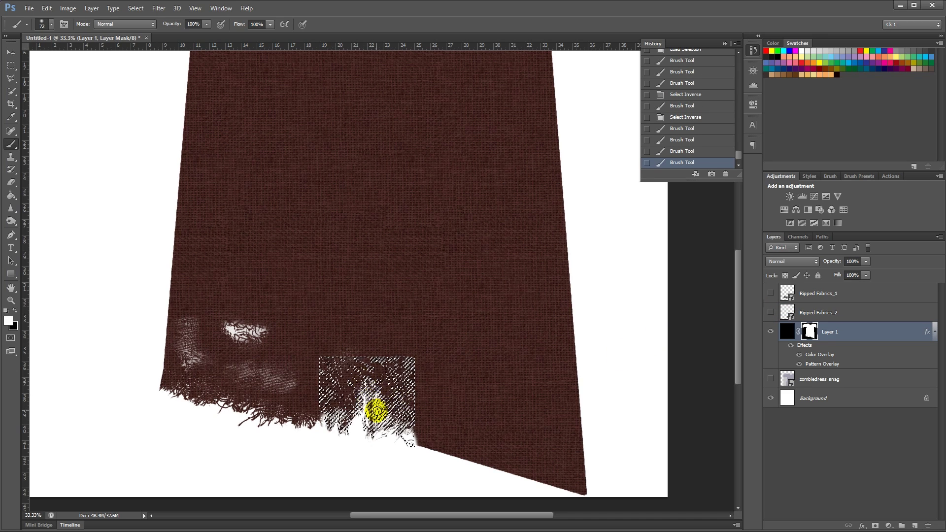
{"action": "mouse_move", "coordinate": [377, 410]}
{"action": "left_mouse_down"}
{"action": "mouse_move", "coordinate": [390, 443]}
{"action": "mouse_move", "coordinate": [404, 424]}
{"action": "mouse_move", "coordinate": [402, 438]}
{"action": "mouse_move", "coordinate": [392, 433]}
{"action": "mouse_move", "coordinate": [410, 425]}
{"action": "mouse_move", "coordinate": [383, 405]}
{"action": "mouse_move", "coordinate": [385, 428]}
{"action": "mouse_move", "coordinate": [379, 422]}
{"action": "mouse_move", "coordinate": [369, 370]}
{"action": "mouse_move", "coordinate": [381, 396]}
{"action": "mouse_move", "coordinate": [395, 378]}
{"action": "mouse_move", "coordinate": [363, 376]}
{"action": "left_mouse_up"}
Invert the selection, paint black on the mask to clear the gaps beside the tear, and deselect.
{"action": "key", "text": "x"}
{"action": "key", "text": "ctrl+shift+i"}
{"action": "left_click", "coordinate": [397, 432]}
{"action": "left_click", "coordinate": [410, 424]}
{"action": "key", "text": "ctrl+shift+i"}
{"action": "key", "text": "x"}
{"action": "key", "text": "ctrl+d"}
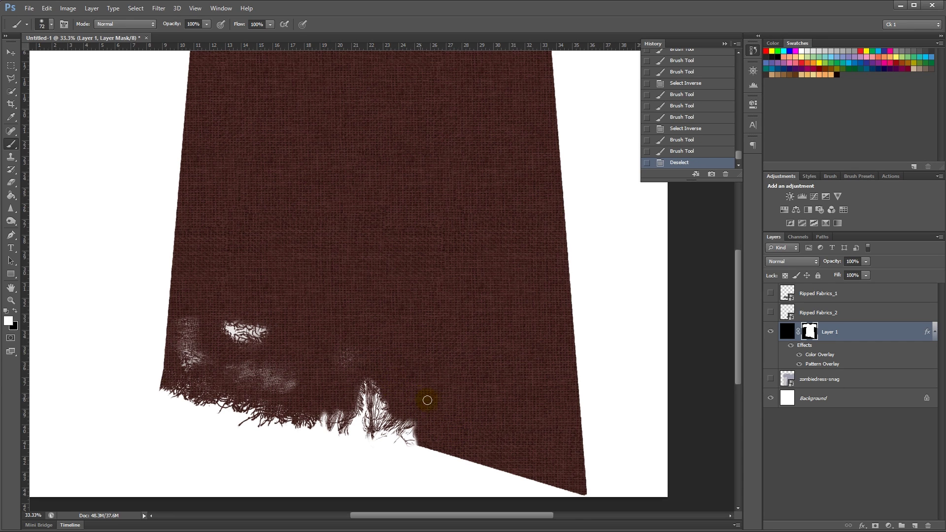
Set Layer 1's Pattern Overlay scale to 57% and turn off Link with Layer.
{"action": "left_click_drag", "start_coordinate": [405, 392], "coordinate": [423, 390]}
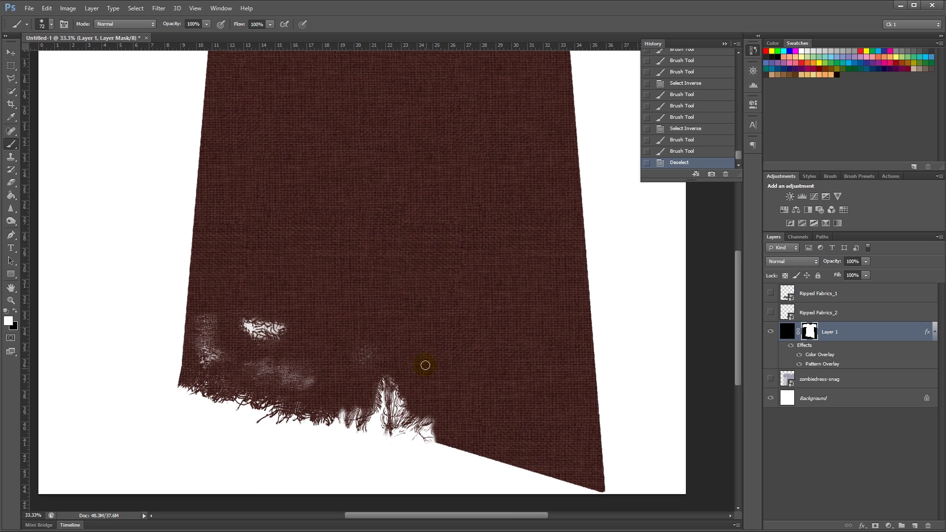
{"action": "double_click", "coordinate": [824, 363]}
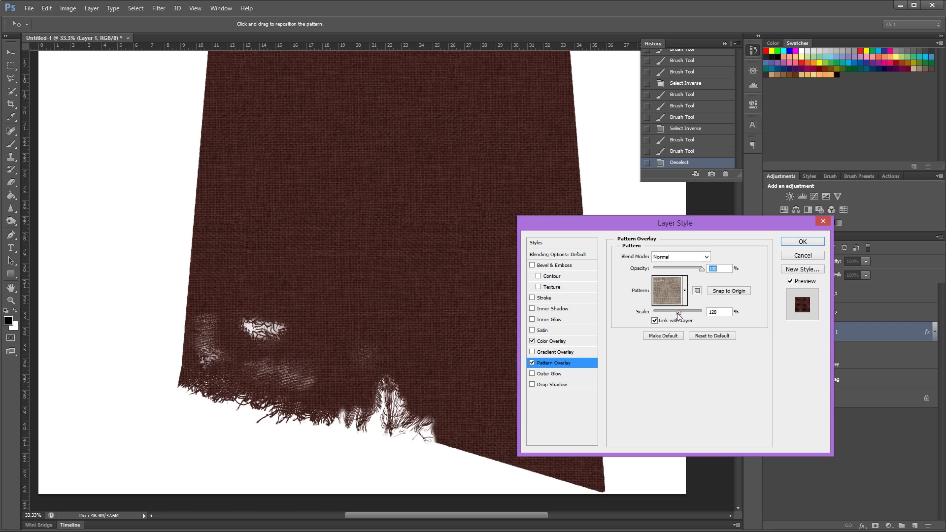
{"action": "left_click_drag", "start_coordinate": [679, 312], "coordinate": [668, 312]}
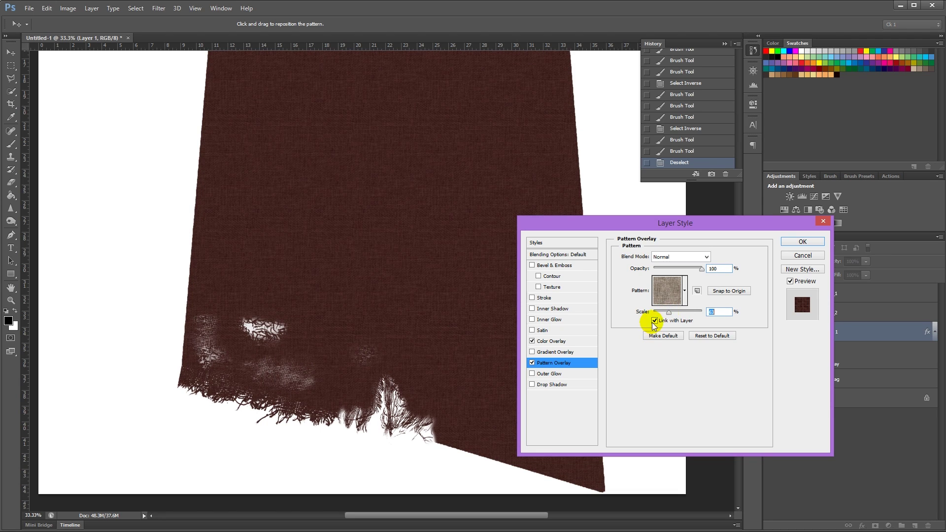
{"action": "left_click", "coordinate": [654, 321]}
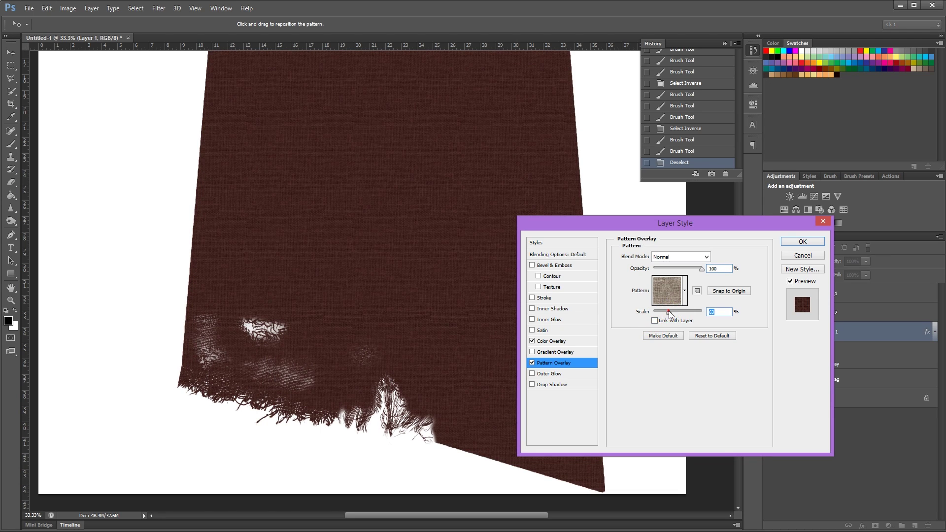
{"action": "left_click_drag", "start_coordinate": [670, 312], "coordinate": [670, 313]}
{"action": "left_click", "coordinate": [803, 241]}
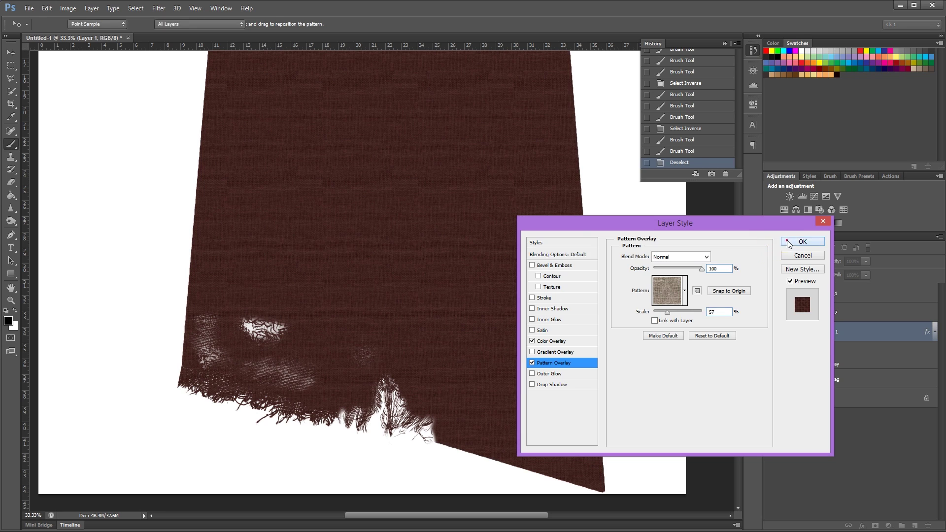
Place the Ripped Fabrics_5 PNG from the RippedFabrics - extracted folder into the document.
{"action": "key", "text": "alt+Tab"}
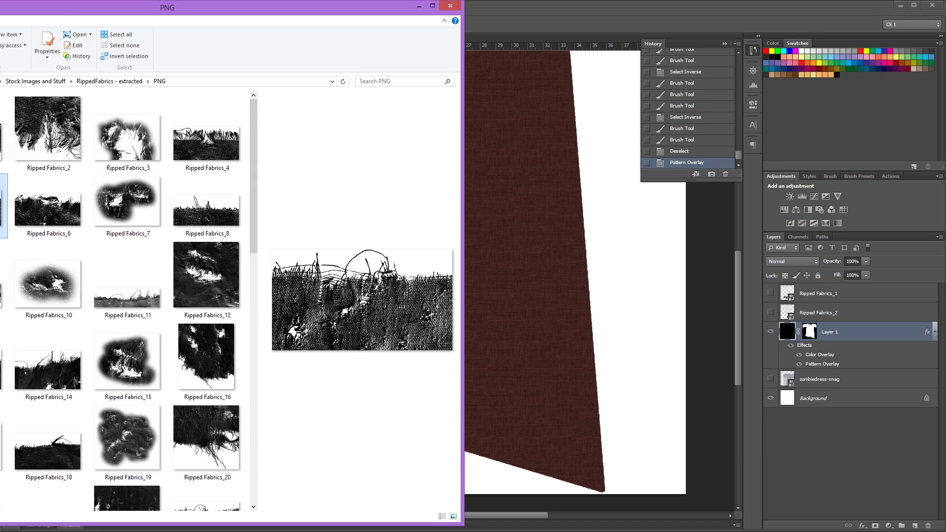
{"action": "left_click_drag", "start_coordinate": [4, 206], "coordinate": [504, 317]}
{"action": "key", "text": "Return"}
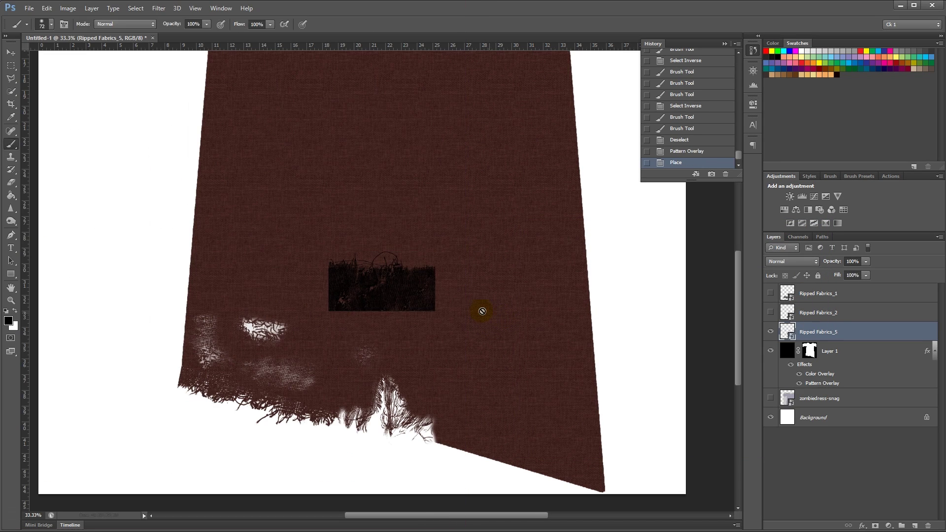
Rotate Ripped Fabrics_5 to about -175° and move it onto the hem just right of the tear.
{"action": "key", "text": "ctrl+t"}
{"action": "left_click_drag", "start_coordinate": [450, 269], "coordinate": [455, 435]}
{"action": "left_click_drag", "start_coordinate": [551, 413], "coordinate": [555, 428]}
{"action": "left_click_drag", "start_coordinate": [521, 440], "coordinate": [545, 472]}
{"action": "left_click_drag", "start_coordinate": [459, 361], "coordinate": [433, 264]}
{"action": "mouse_move", "coordinate": [504, 330]}
{"action": "left_mouse_down"}
{"action": "mouse_move", "coordinate": [491, 343]}
{"action": "mouse_move", "coordinate": [504, 344]}
{"action": "left_mouse_up"}
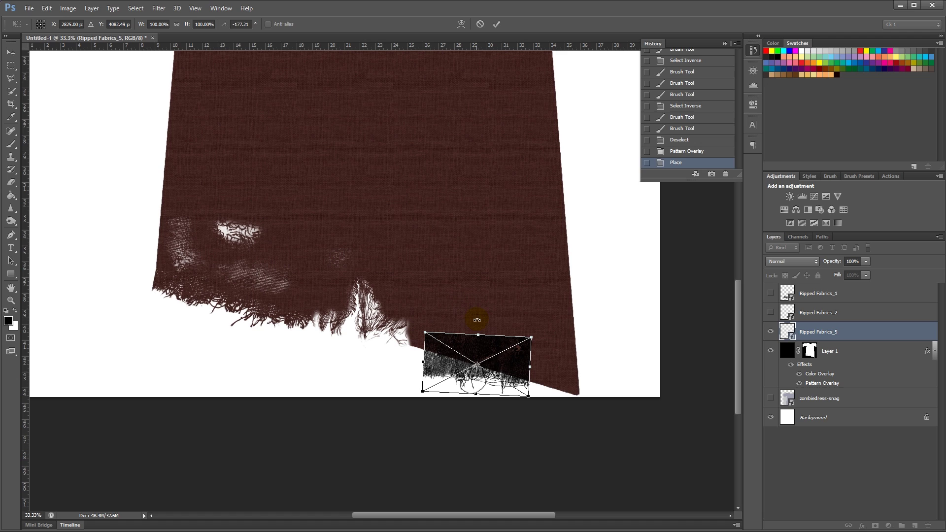
{"action": "left_click_drag", "start_coordinate": [462, 342], "coordinate": [447, 290]}
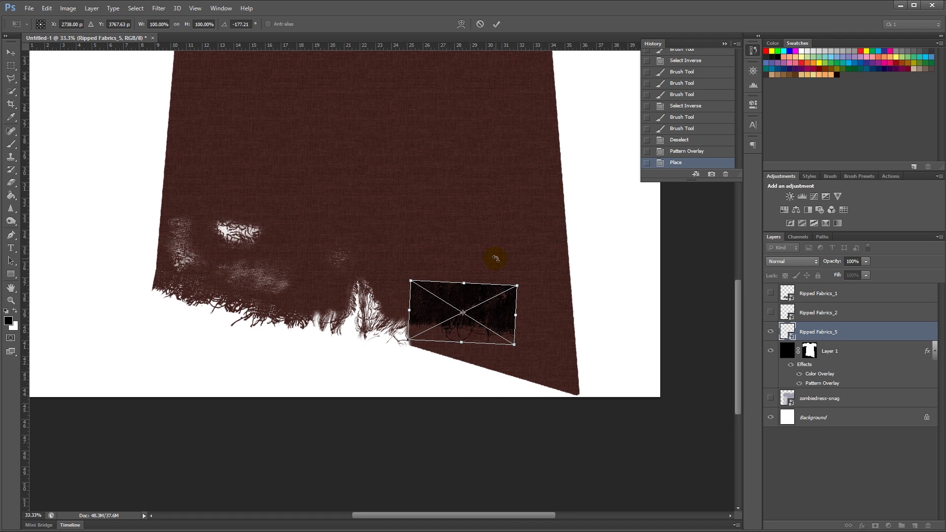
{"action": "left_click_drag", "start_coordinate": [498, 260], "coordinate": [500, 262]}
{"action": "left_click_drag", "start_coordinate": [494, 321], "coordinate": [469, 321]}
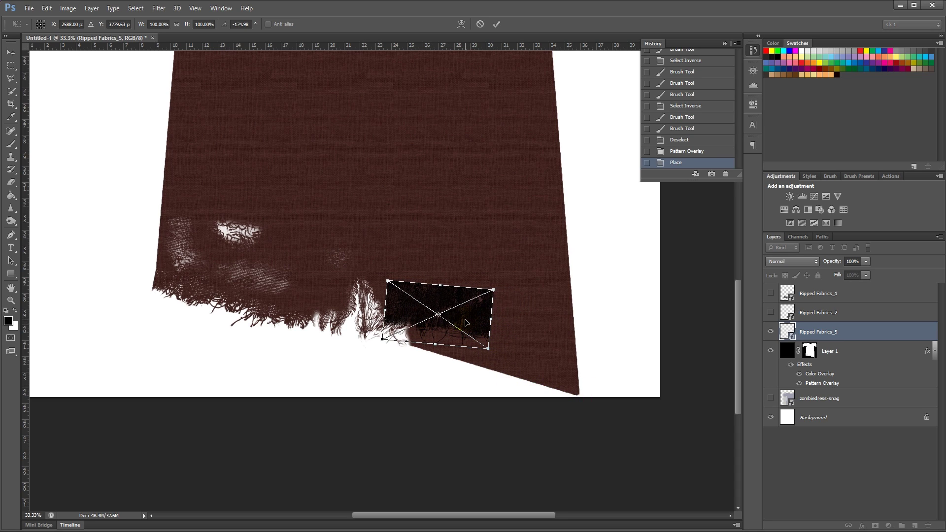
{"action": "key", "text": "Return"}
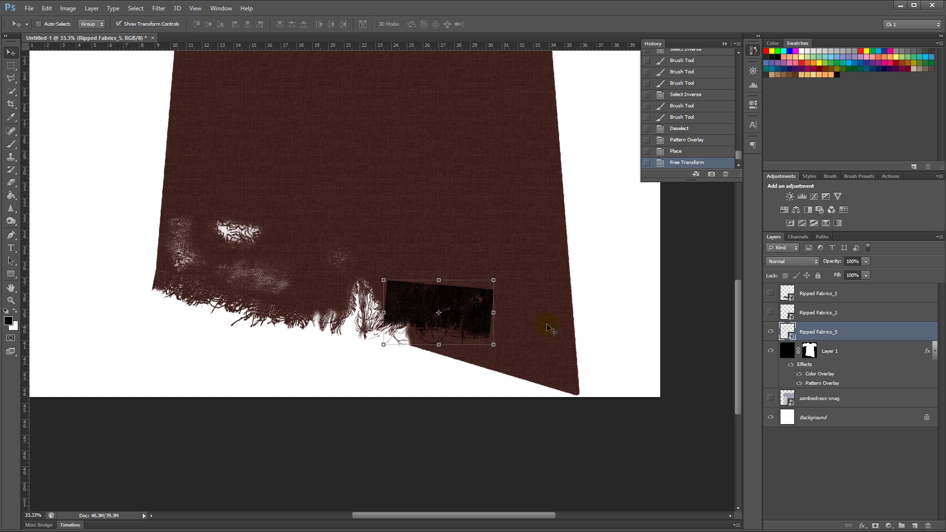
Load Ripped Fabrics_5's outline as an inverted selection and paint black on Layer 1's mask to erase the hem below its fringe.
{"action": "left_click", "coordinate": [787, 332], "text": "ctrl"}
{"action": "left_click", "coordinate": [810, 350]}
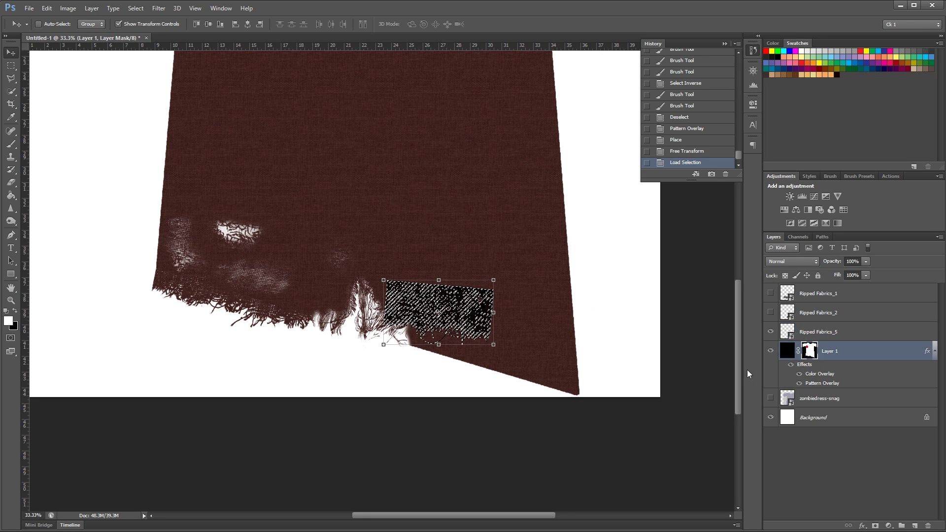
{"action": "key", "text": "ctrl+shift+i"}
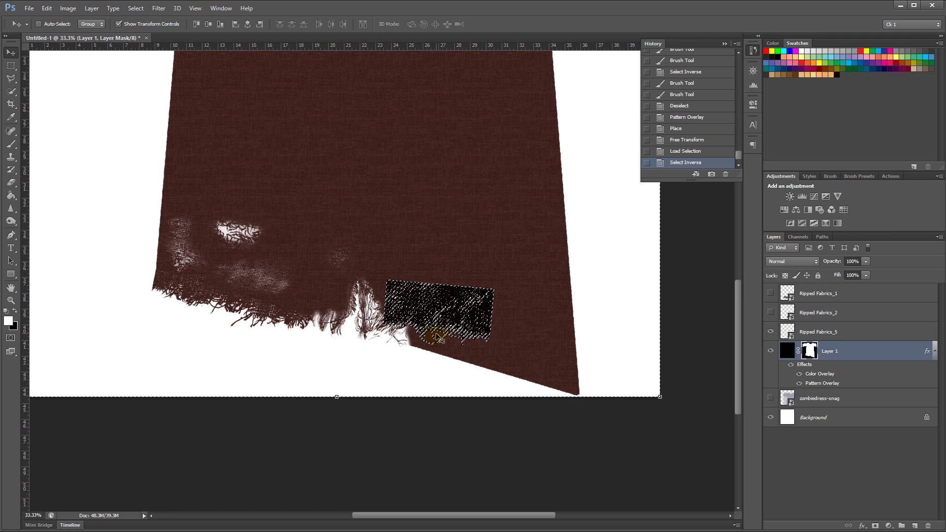
{"action": "key", "text": "b"}
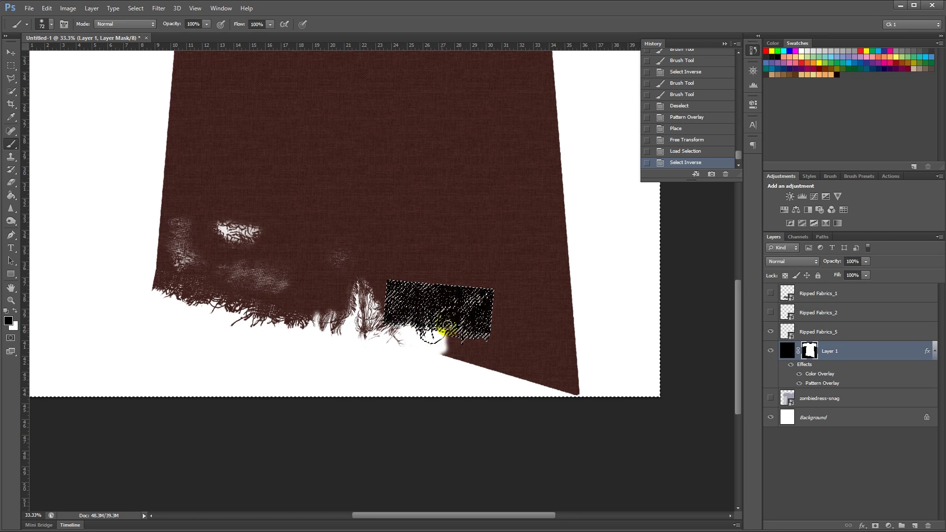
{"action": "left_click_drag", "start_coordinate": [502, 373], "coordinate": [510, 379]}
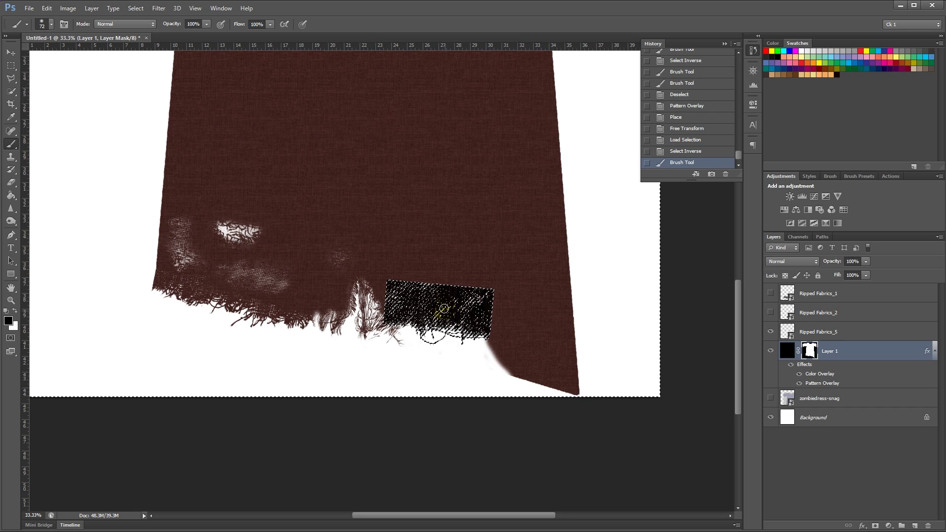
Set the brush opacity to 45% and dab black on the mask across the Ripped Fabrics_5 area to add faint worn holes.
{"action": "left_click", "coordinate": [206, 24]}
{"action": "left_click_drag", "start_coordinate": [200, 36], "coordinate": [179, 36]}
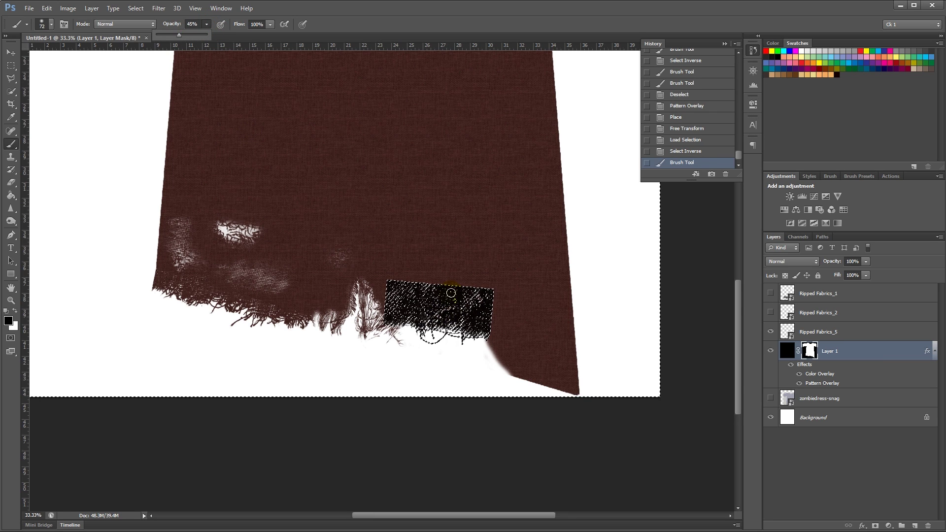
{"action": "left_click_drag", "start_coordinate": [449, 307], "coordinate": [445, 310]}
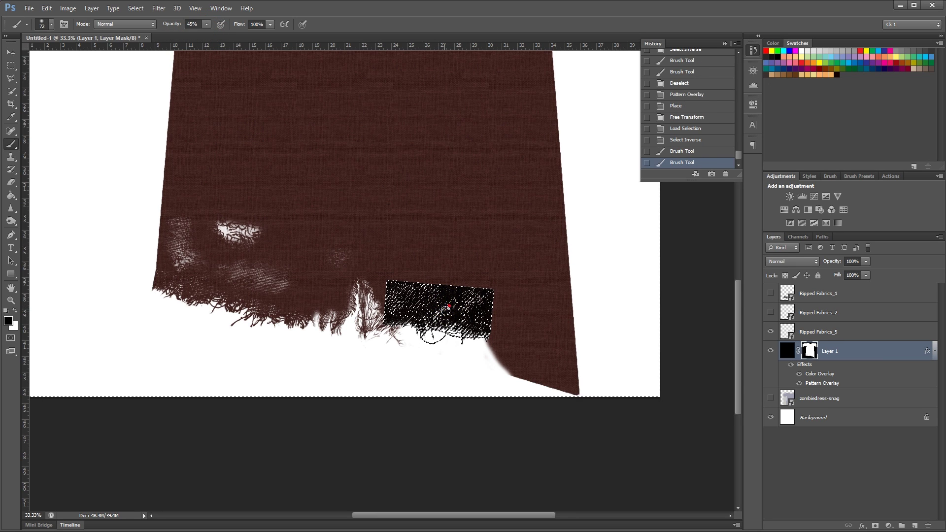
{"action": "left_click", "coordinate": [478, 303]}
{"action": "left_click", "coordinate": [480, 299]}
{"action": "left_click", "coordinate": [478, 301]}
{"action": "left_click", "coordinate": [479, 308]}
{"action": "left_click", "coordinate": [479, 316]}
{"action": "left_click", "coordinate": [465, 333]}
{"action": "left_click", "coordinate": [451, 330]}
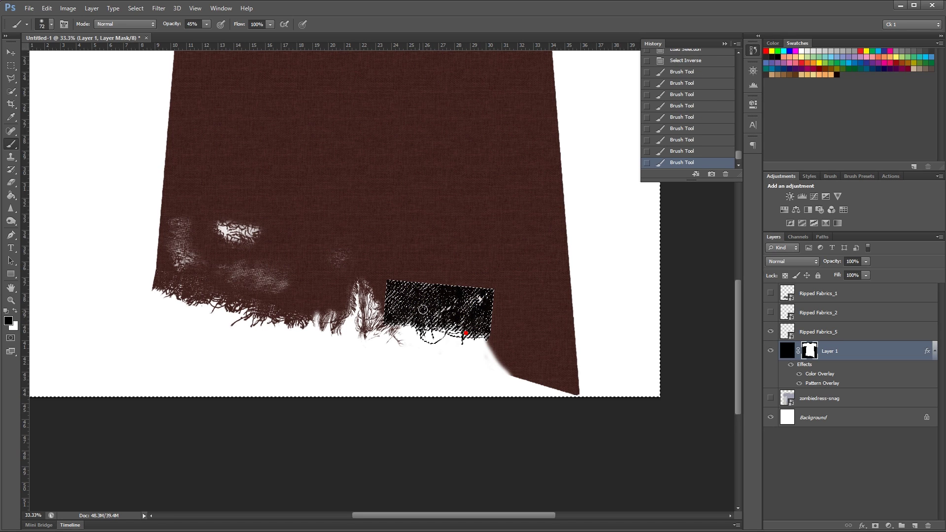
{"action": "left_click_drag", "start_coordinate": [405, 305], "coordinate": [401, 309]}
{"action": "left_click_drag", "start_coordinate": [399, 309], "coordinate": [396, 312]}
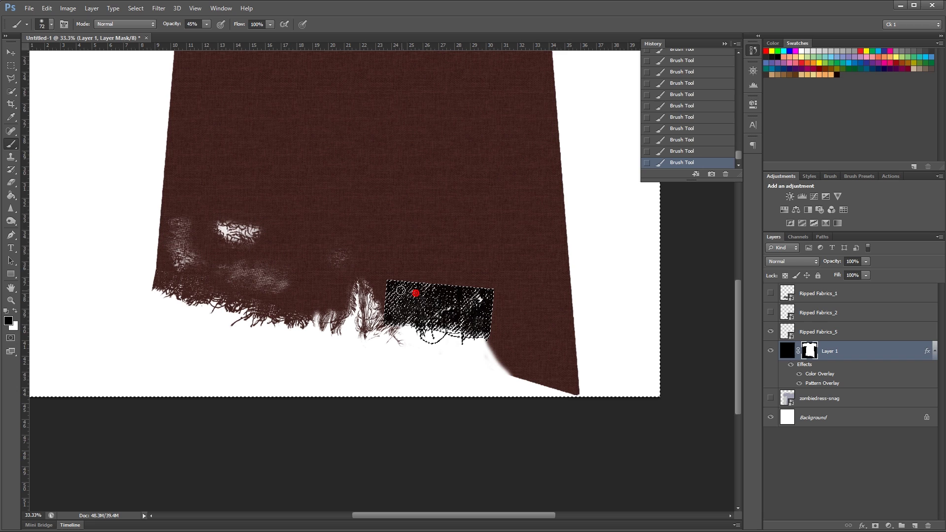
Invert the Ripped Fabrics_5 selection, paint white at 100% opacity on Layer 1's mask along the hem, hide Ripped Fabrics_5, and deselect.
{"action": "key", "text": "ctrl+shift+i"}
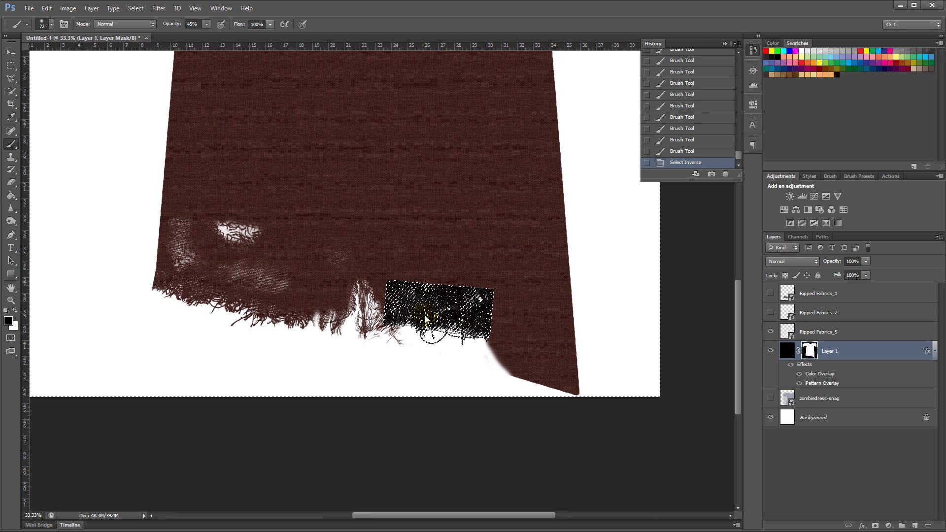
{"action": "key", "text": "x"}
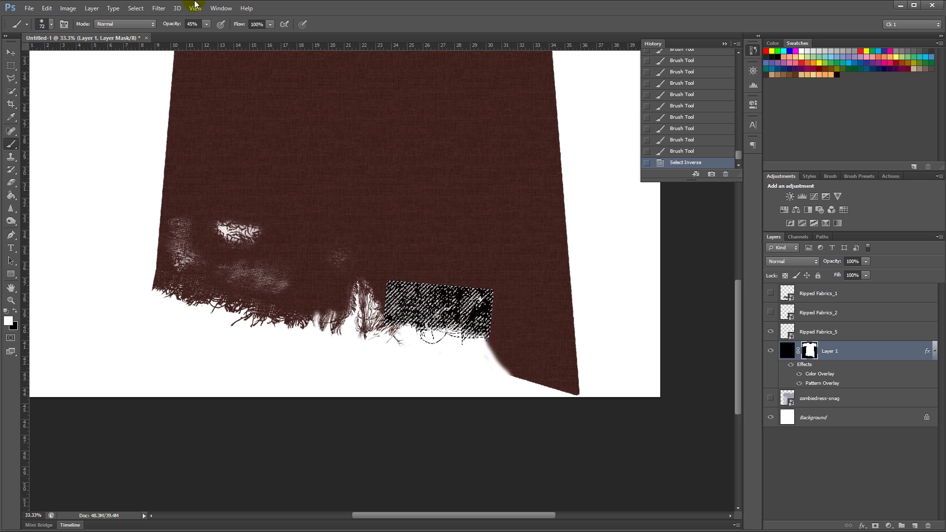
{"action": "left_click", "coordinate": [207, 23]}
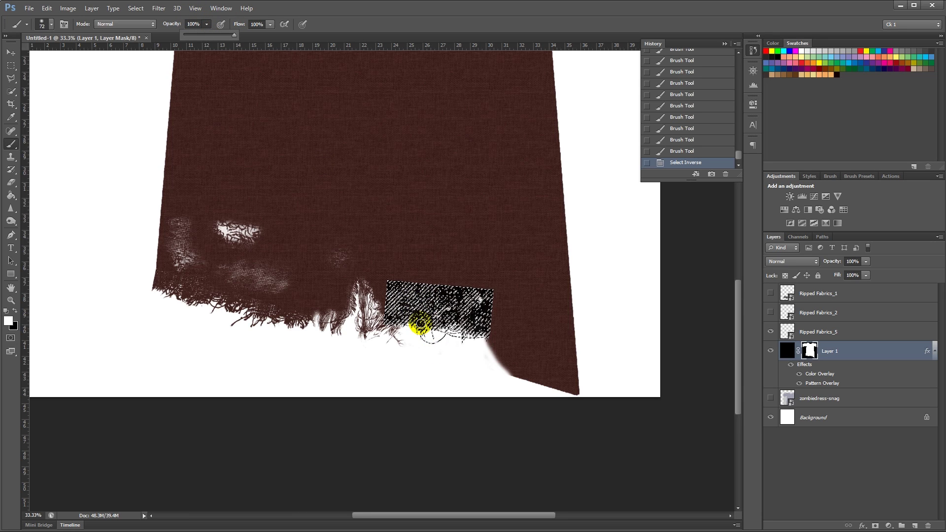
{"action": "left_click", "coordinate": [419, 324]}
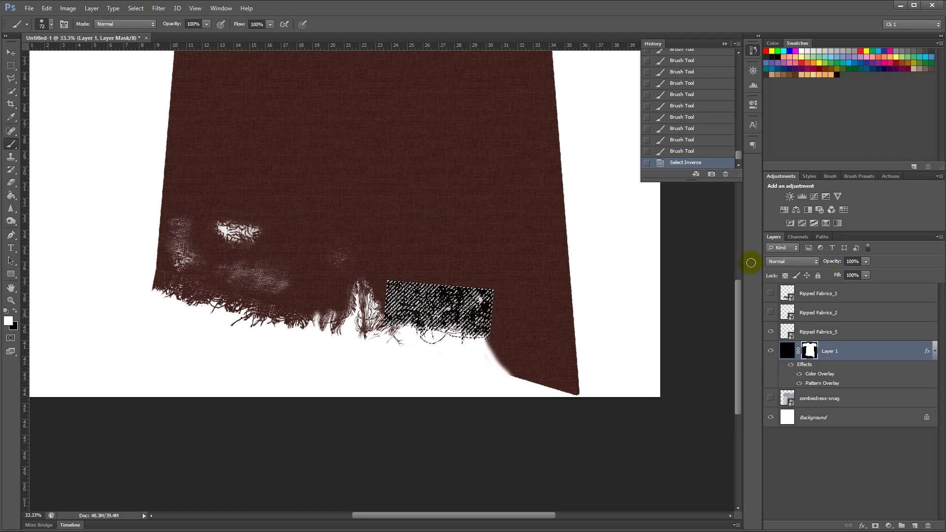
{"action": "left_click", "coordinate": [771, 331]}
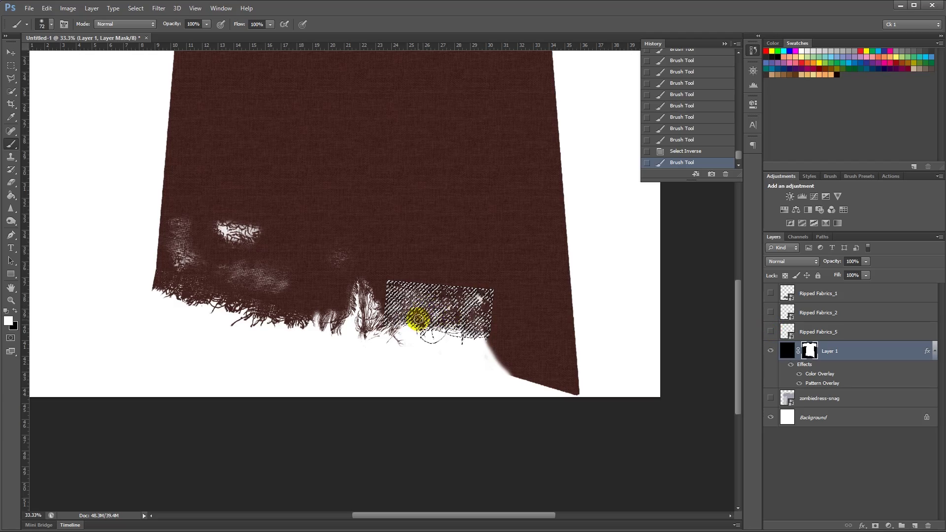
{"action": "key", "text": "ctrl+plus"}
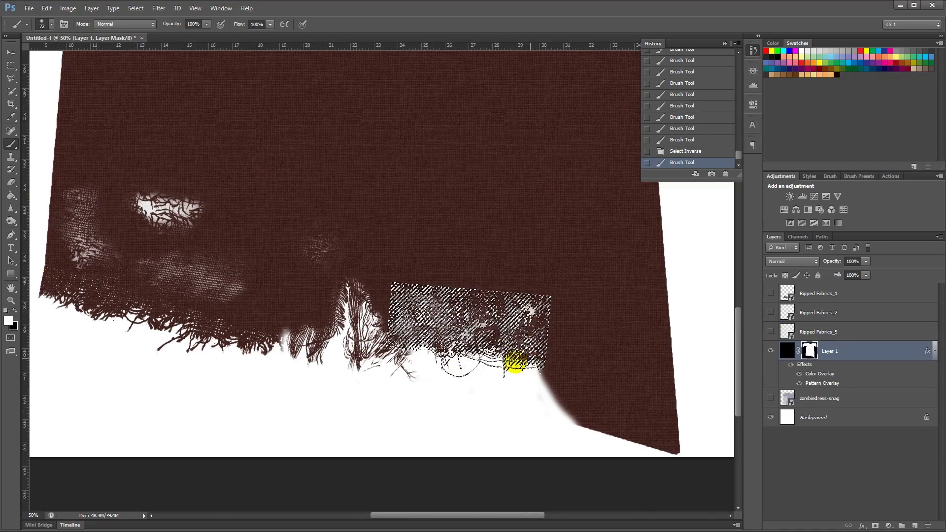
{"action": "left_click", "coordinate": [510, 356]}
{"action": "left_click", "coordinate": [495, 331]}
{"action": "left_click", "coordinate": [478, 309]}
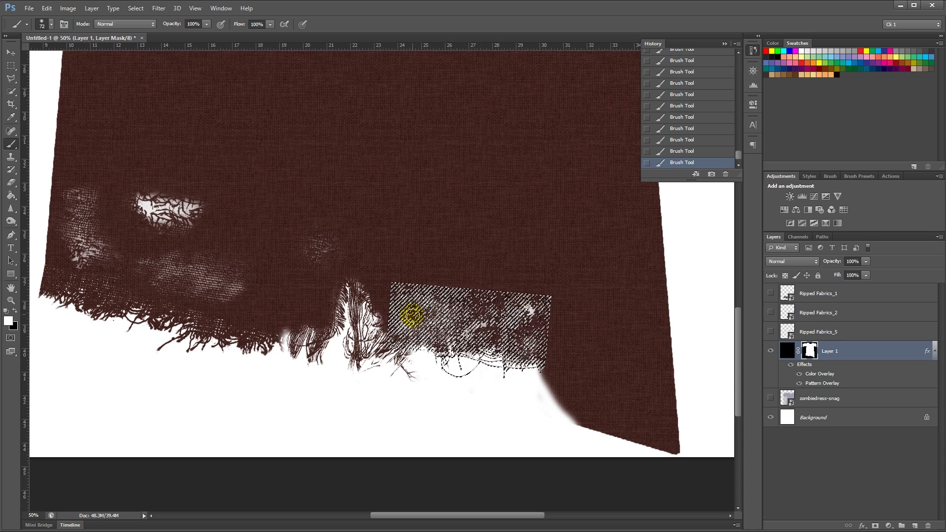
{"action": "key", "text": "ctrl+d"}
Set the brush opacity to 23% and paint white over the worn patch right of the tear to soften it.
{"action": "left_click_drag", "start_coordinate": [206, 25], "coordinate": [168, 34]}
{"action": "mouse_move", "coordinate": [423, 339]}
{"action": "left_mouse_down"}
{"action": "mouse_move", "coordinate": [419, 323]}
{"action": "mouse_move", "coordinate": [433, 311]}
{"action": "left_mouse_up"}
{"action": "mouse_move", "coordinate": [438, 326]}
{"action": "left_mouse_down"}
{"action": "mouse_move", "coordinate": [465, 312]}
{"action": "mouse_move", "coordinate": [450, 299]}
{"action": "left_mouse_up"}
{"action": "left_click_drag", "start_coordinate": [450, 298], "coordinate": [426, 288]}
{"action": "left_click_drag", "start_coordinate": [426, 288], "coordinate": [394, 288]}
{"action": "left_click_drag", "start_coordinate": [397, 329], "coordinate": [446, 324]}
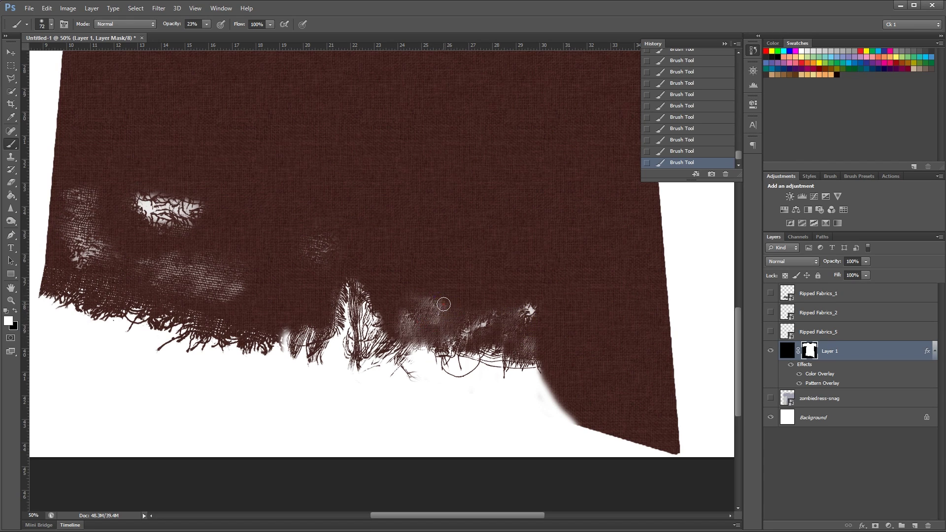
{"action": "left_click_drag", "start_coordinate": [445, 257], "coordinate": [464, 308]}
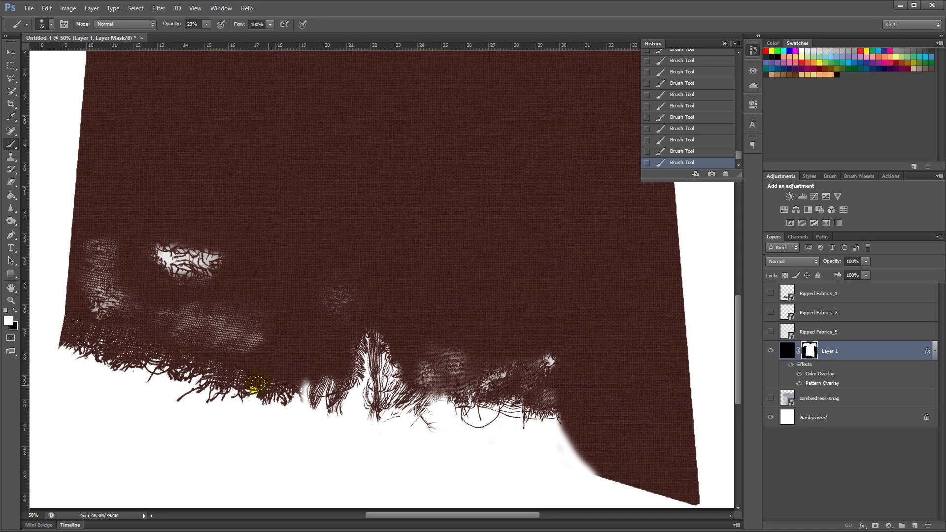
Browse the RippedFabrics - extracted PNG folder and place the Ripped Fabrics_20 image into the document.
{"action": "key", "text": "alt+Tab"}
{"action": "left_click", "coordinate": [36, 213]}
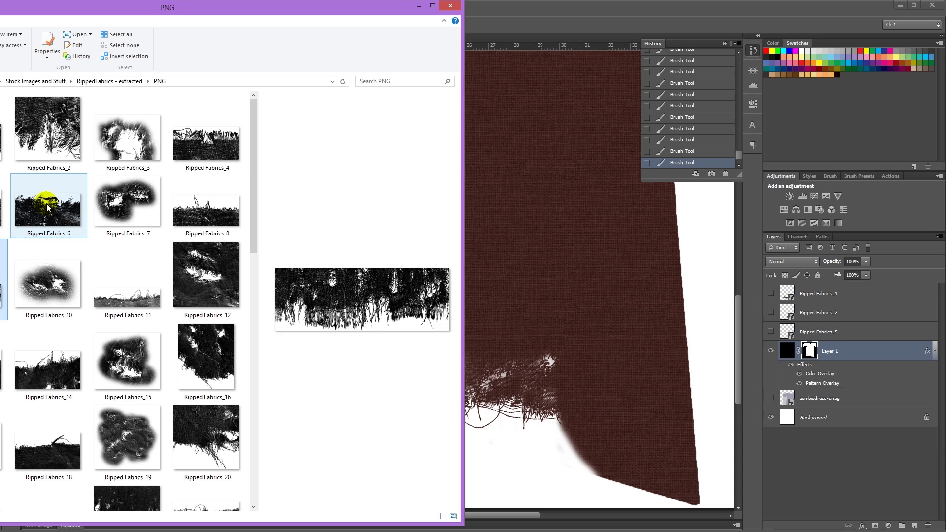
{"action": "left_click", "coordinate": [212, 147]}
{"action": "left_click", "coordinate": [213, 209]}
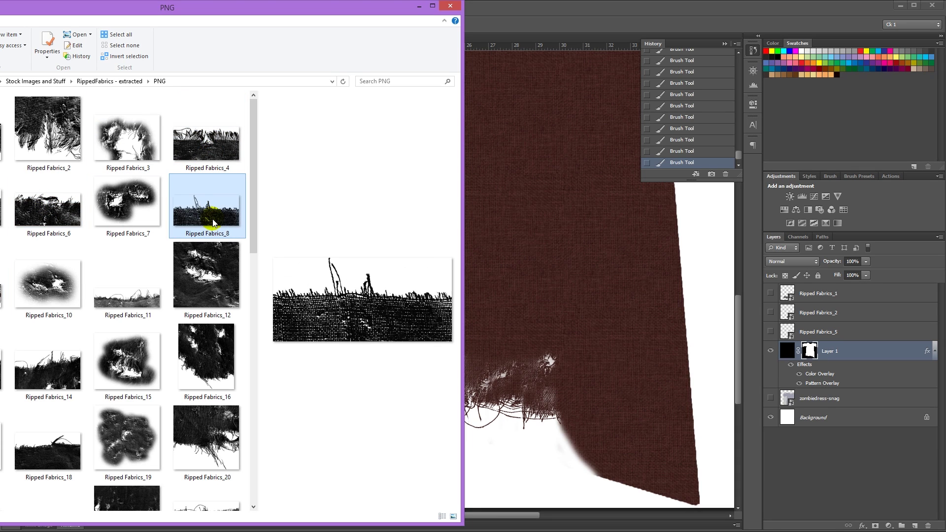
{"action": "left_click", "coordinate": [215, 357]}
{"action": "left_click", "coordinate": [208, 451]}
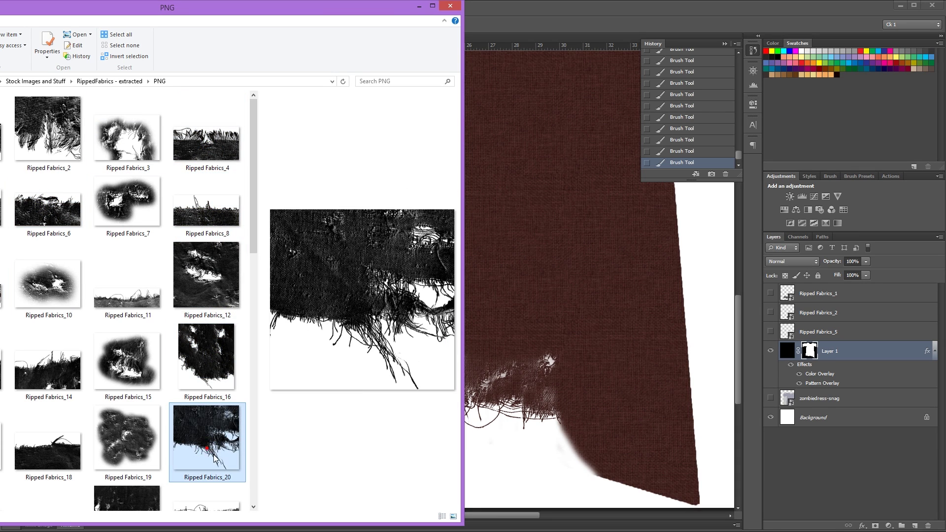
{"action": "left_click_drag", "start_coordinate": [188, 423], "coordinate": [542, 396]}
{"action": "key", "text": "Return"}
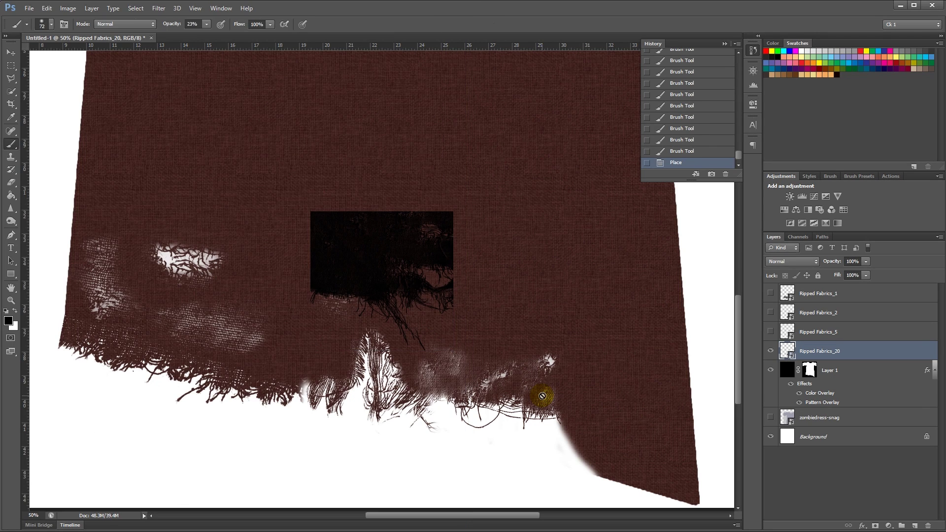
Move Ripped Fabrics_20 onto the hem just left of the tear and rotate it to about 16°.
{"action": "key", "text": "v"}
{"action": "left_click_drag", "start_coordinate": [384, 250], "coordinate": [292, 331]}
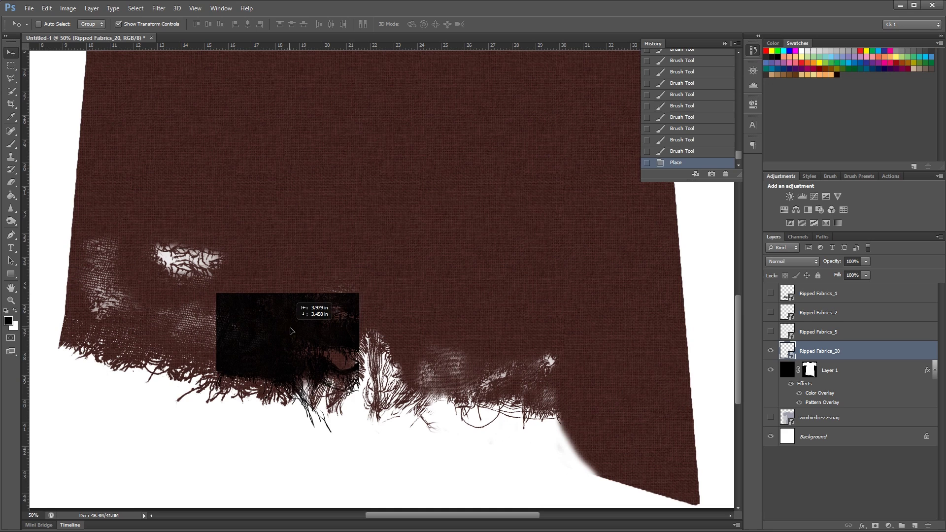
{"action": "left_click_drag", "start_coordinate": [368, 283], "coordinate": [325, 323]}
{"action": "left_click_drag", "start_coordinate": [388, 298], "coordinate": [368, 333]}
{"action": "key", "text": "Return"}
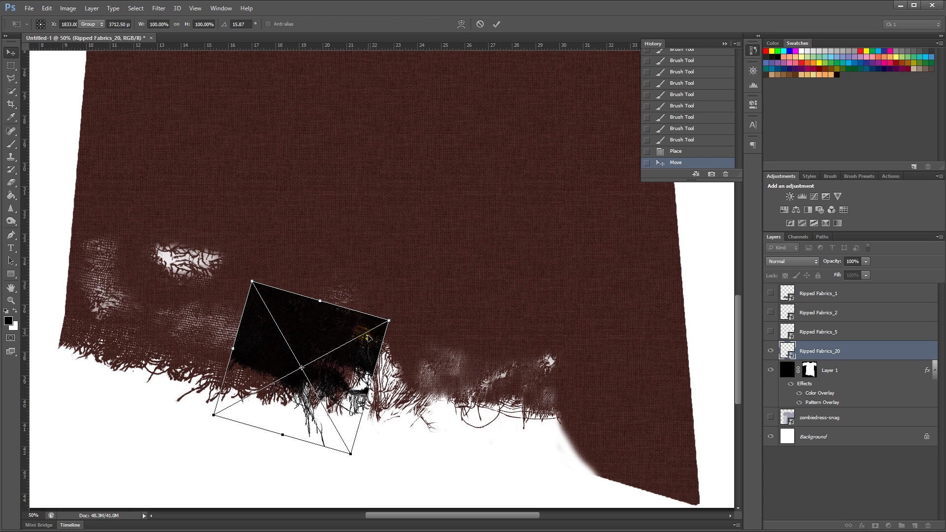
Load Ripped Fabrics_20's outline as a selection, paint white on Layer 1's mask to add dangling threads left of the tear, and hide Ripped Fabrics_20.
{"action": "left_click", "coordinate": [787, 351], "text": "ctrl"}
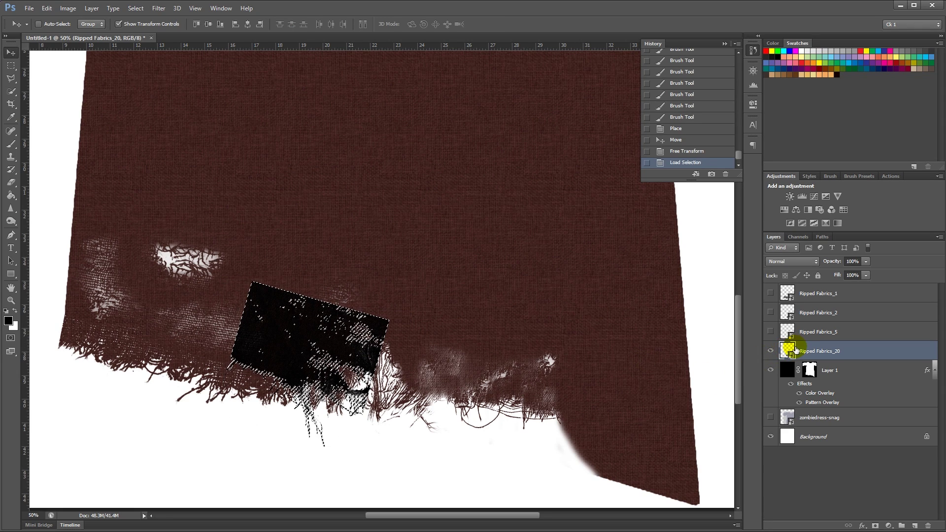
{"action": "left_click", "coordinate": [809, 370]}
{"action": "key", "text": "b"}
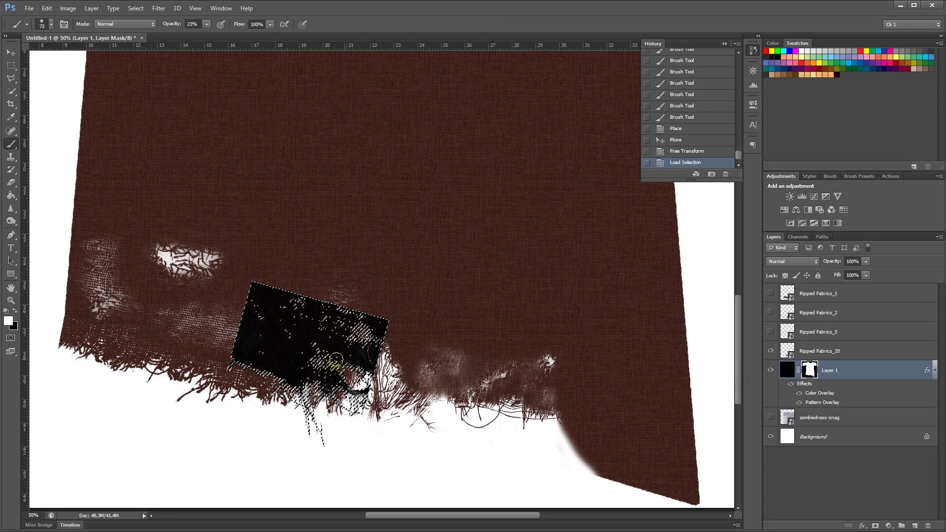
{"action": "left_click_drag", "start_coordinate": [301, 403], "coordinate": [315, 424]}
{"action": "mouse_move", "coordinate": [300, 399]}
{"action": "left_mouse_down"}
{"action": "mouse_move", "coordinate": [323, 434]}
{"action": "mouse_move", "coordinate": [315, 414]}
{"action": "left_mouse_up"}
{"action": "left_click", "coordinate": [771, 351]}
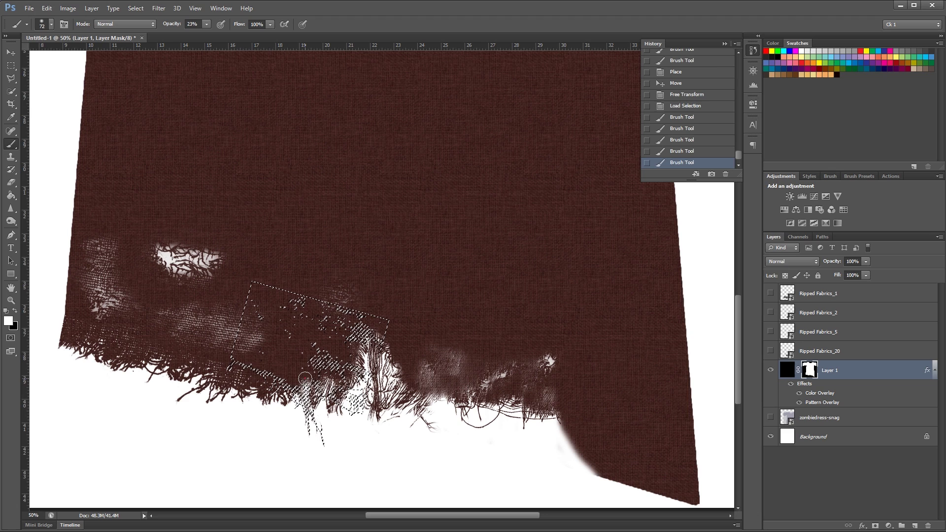
{"action": "left_click_drag", "start_coordinate": [305, 379], "coordinate": [310, 414]}
{"action": "left_click_drag", "start_coordinate": [300, 384], "coordinate": [319, 434]}
{"action": "mouse_move", "coordinate": [302, 380]}
{"action": "left_mouse_down"}
{"action": "mouse_move", "coordinate": [386, 359]}
{"action": "mouse_move", "coordinate": [387, 348]}
{"action": "mouse_move", "coordinate": [311, 432]}
{"action": "left_mouse_up"}
{"action": "left_click", "coordinate": [688, 151]}
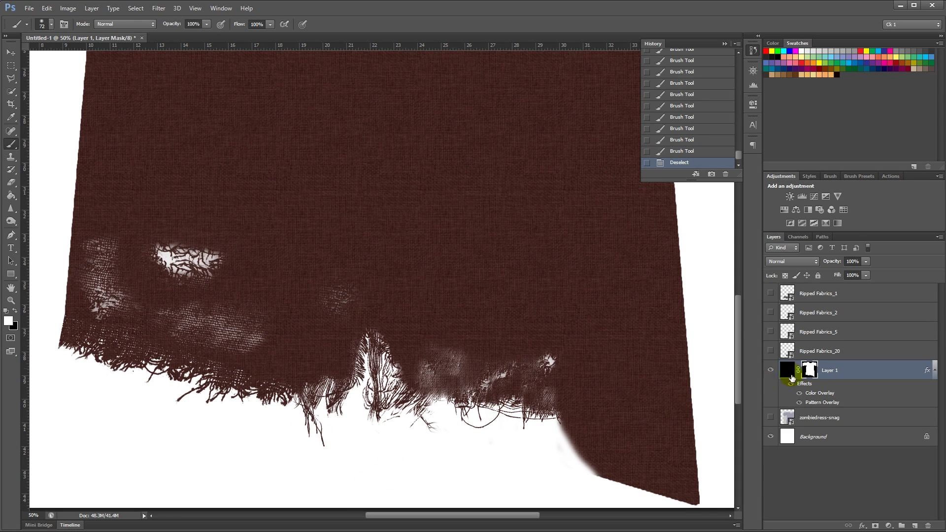
Show Ripped Fabrics_20 again, move it onto the hem right of the tear, and rotate it further clockwise to follow the edge.
{"action": "key", "text": "v"}
{"action": "left_click", "coordinate": [770, 350]}
{"action": "left_click_drag", "start_coordinate": [372, 353], "coordinate": [517, 353]}
{"action": "key", "text": "ctrl+z"}
{"action": "left_click", "coordinate": [787, 350]}
{"action": "left_click_drag", "start_coordinate": [303, 343], "coordinate": [431, 379]}
{"action": "key", "text": "ctrl+t"}
{"action": "left_click_drag", "start_coordinate": [495, 291], "coordinate": [523, 309]}
{"action": "mouse_move", "coordinate": [476, 360]}
{"action": "left_mouse_down"}
{"action": "mouse_move", "coordinate": [470, 313]}
{"action": "mouse_move", "coordinate": [469, 360]}
{"action": "left_mouse_up"}
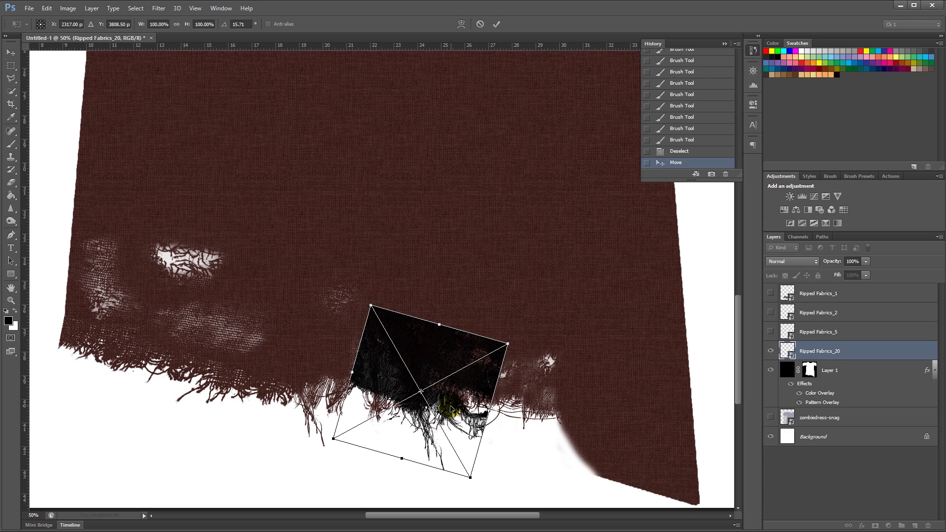
{"action": "key", "text": "Return"}
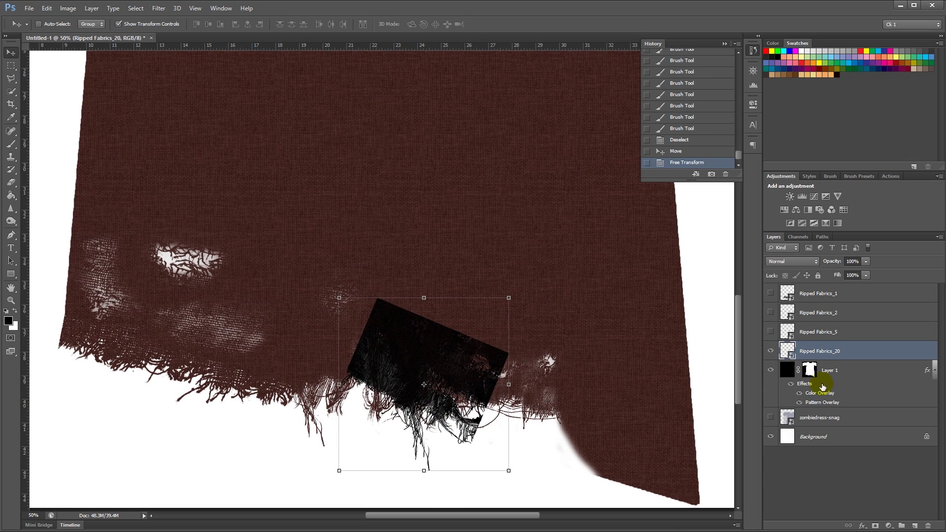
Try painting white on Layer 1's mask through Ripped Fabrics_20's selection to add threads right of the tear, hiding the image layer.
{"action": "left_click", "coordinate": [787, 349], "text": "ctrl"}
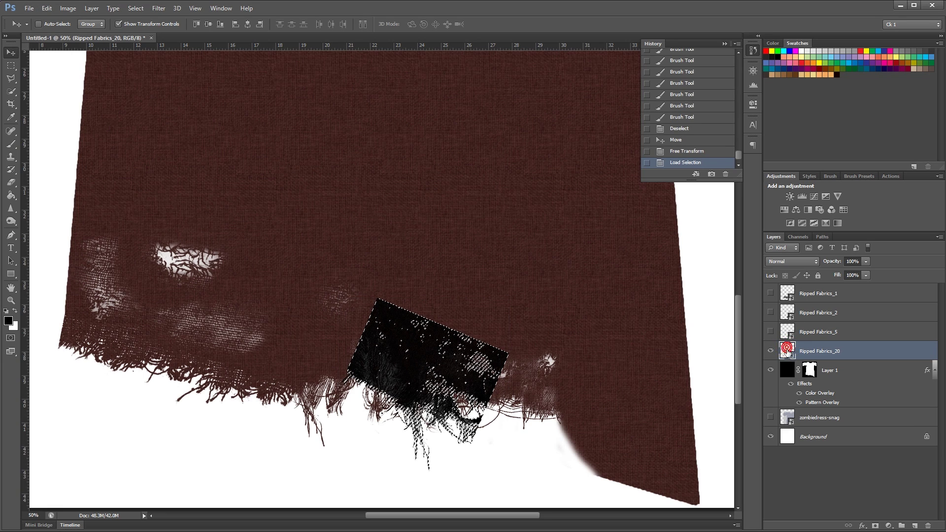
{"action": "left_click", "coordinate": [808, 369]}
{"action": "key", "text": "x"}
{"action": "key", "text": "b"}
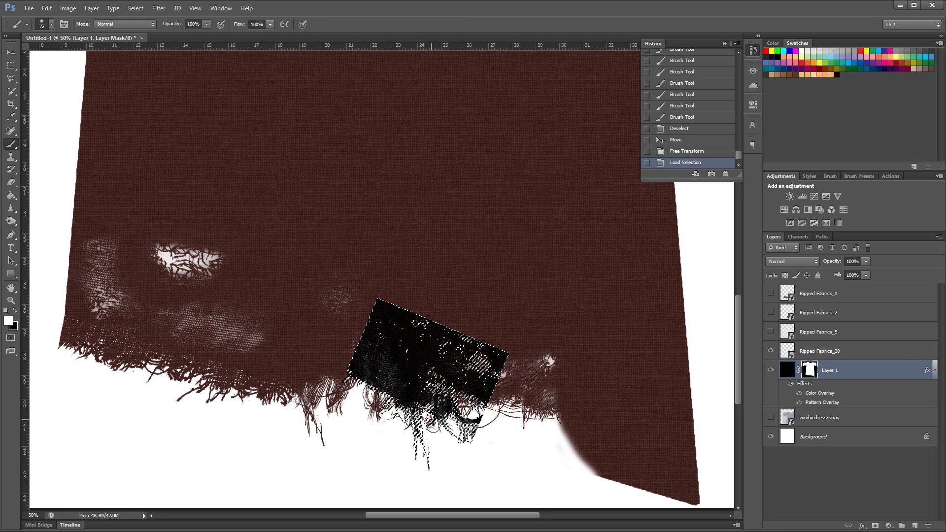
{"action": "left_click", "coordinate": [434, 427]}
{"action": "left_click", "coordinate": [432, 425]}
{"action": "left_click", "coordinate": [432, 425]}
{"action": "left_click", "coordinate": [770, 351]}
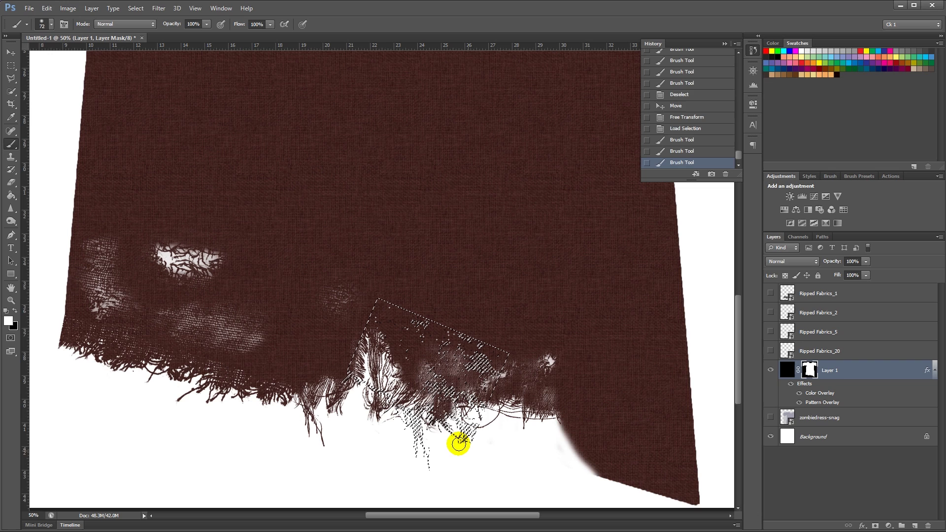
{"action": "left_click_drag", "start_coordinate": [458, 443], "coordinate": [453, 420]}
{"action": "left_click", "coordinate": [449, 407]}
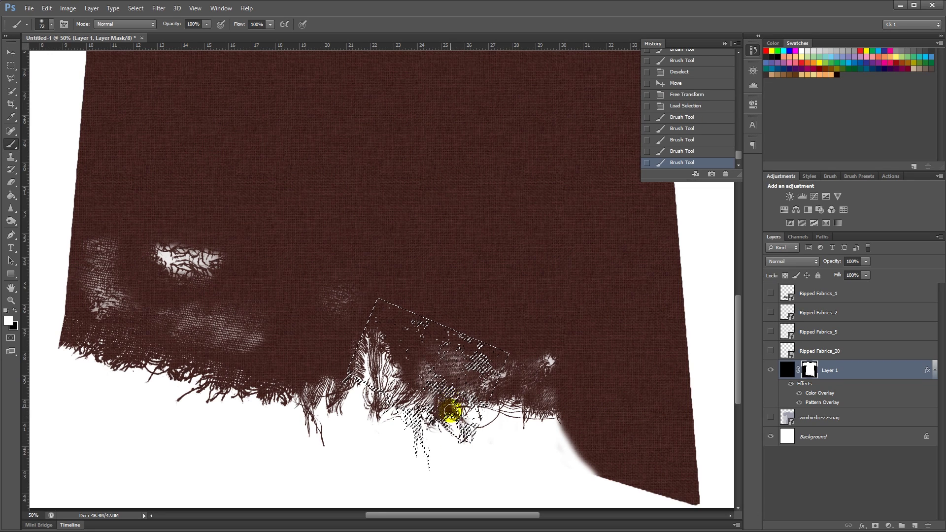
{"action": "left_click", "coordinate": [457, 418]}
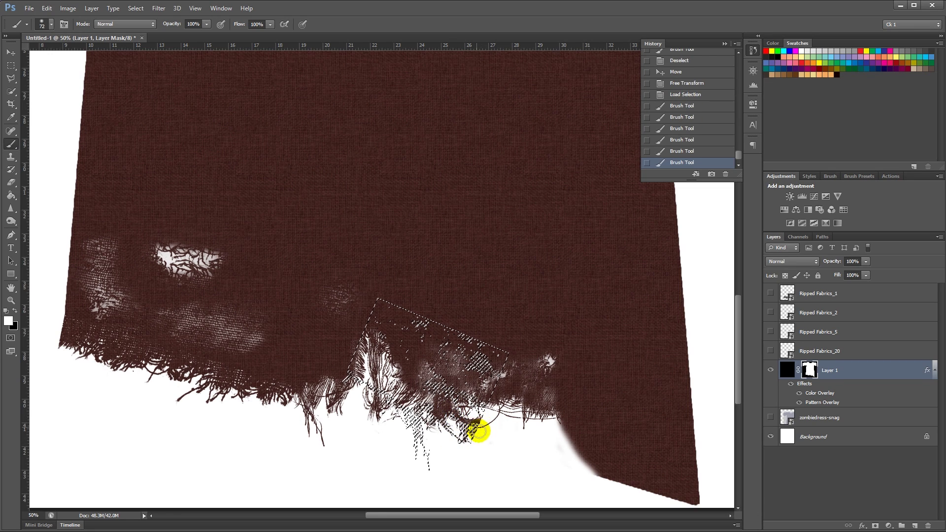
{"action": "left_click", "coordinate": [493, 453]}
{"action": "key", "text": "ctrl+d"}
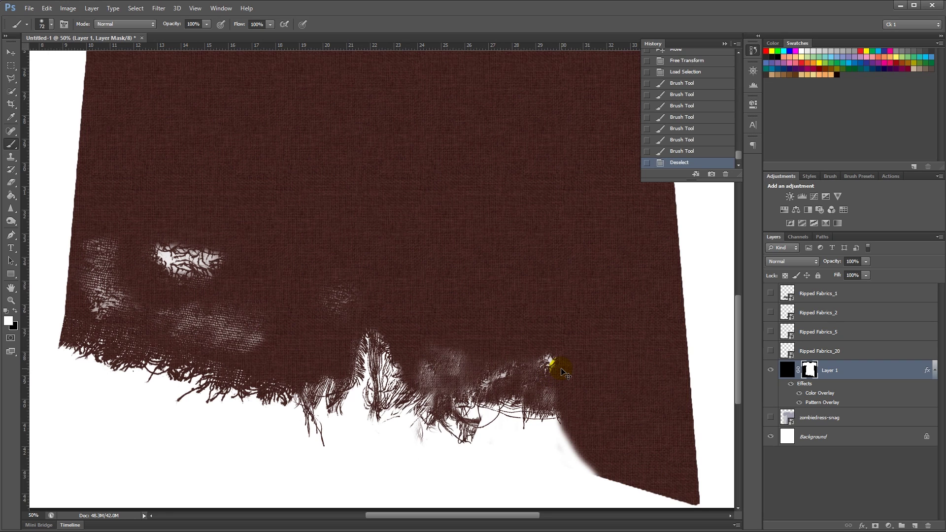
Step back in the history to undo the thread strokes painted right of the tear.
{"action": "left_click", "coordinate": [690, 151]}
{"action": "left_click", "coordinate": [685, 71]}
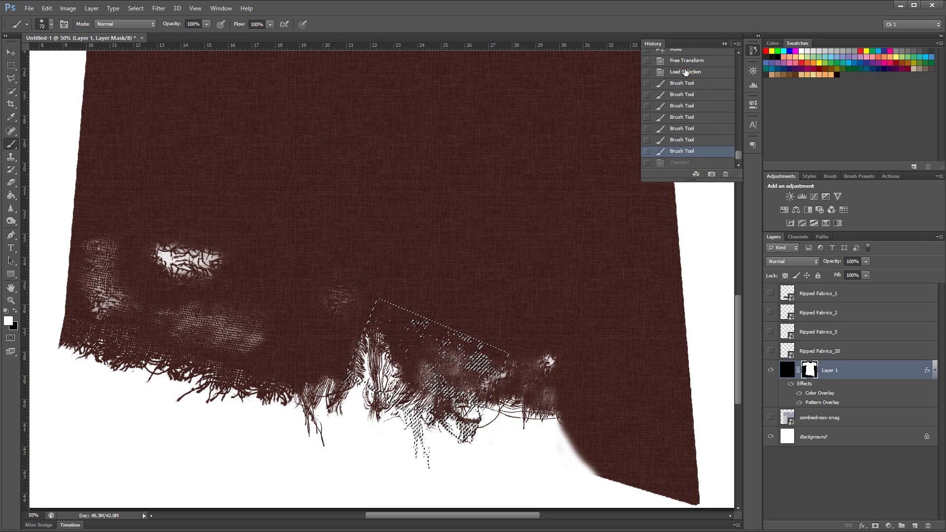
{"action": "left_click", "coordinate": [672, 104]}
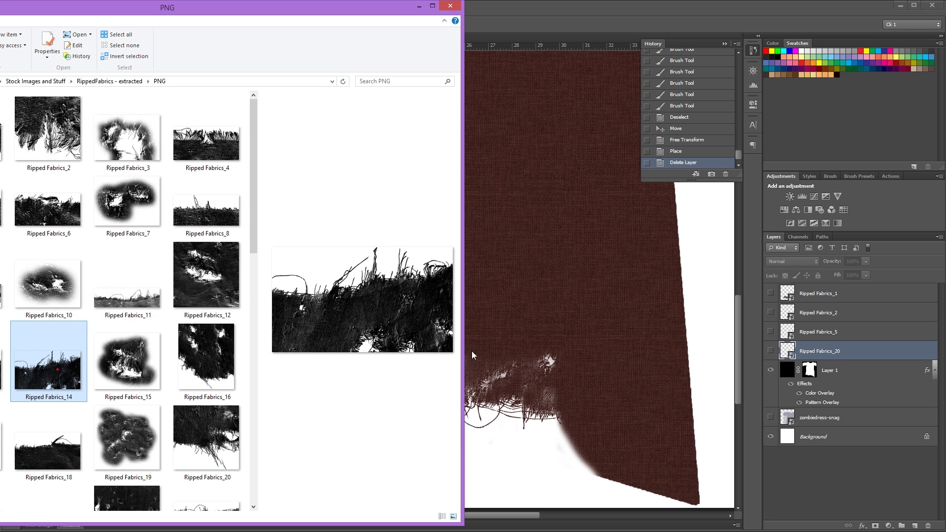
Place the Ripped Fabrics_14 PNG, rotate it nearly upside down, and move it onto the hem right of the tear.
{"action": "left_click_drag", "start_coordinate": [55, 369], "coordinate": [538, 365]}
{"action": "key", "text": "Return"}
{"action": "key", "text": "v"}
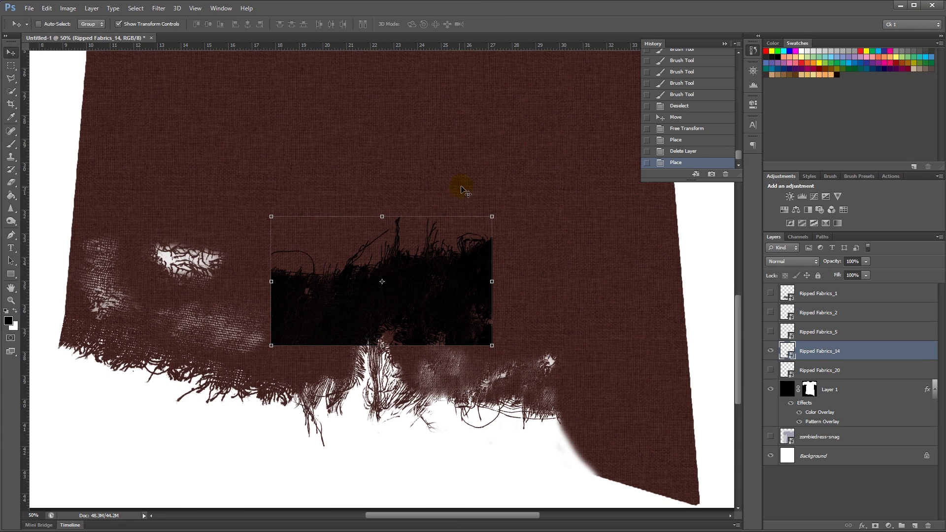
{"action": "left_click_drag", "start_coordinate": [503, 208], "coordinate": [320, 309]}
{"action": "left_click_drag", "start_coordinate": [414, 262], "coordinate": [496, 353]}
{"action": "key", "text": "Return"}
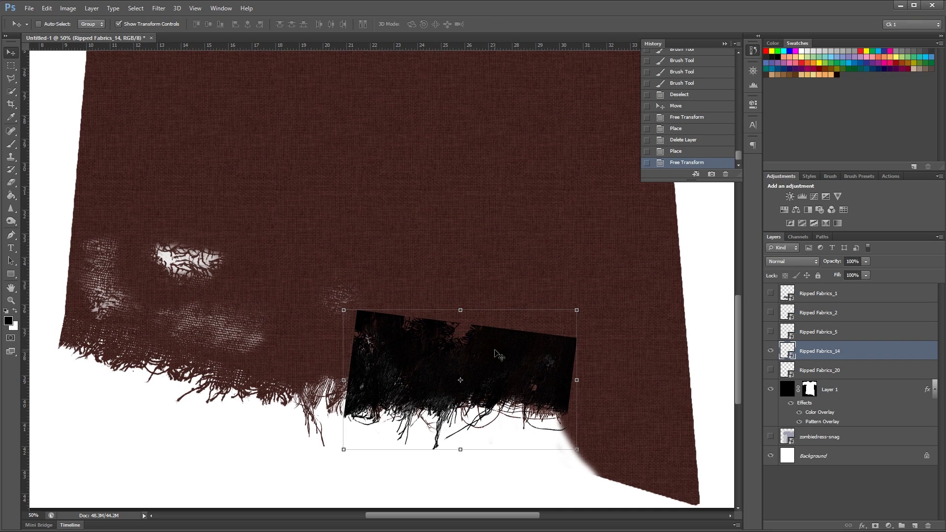
Load Ripped Fabrics_14's outline as a selection, paint white on Layer 1's mask to add a hanging thread cluster, hide Ripped Fabrics_14, and deselect.
{"action": "left_click", "coordinate": [790, 352], "text": "ctrl"}
{"action": "left_click", "coordinate": [809, 389]}
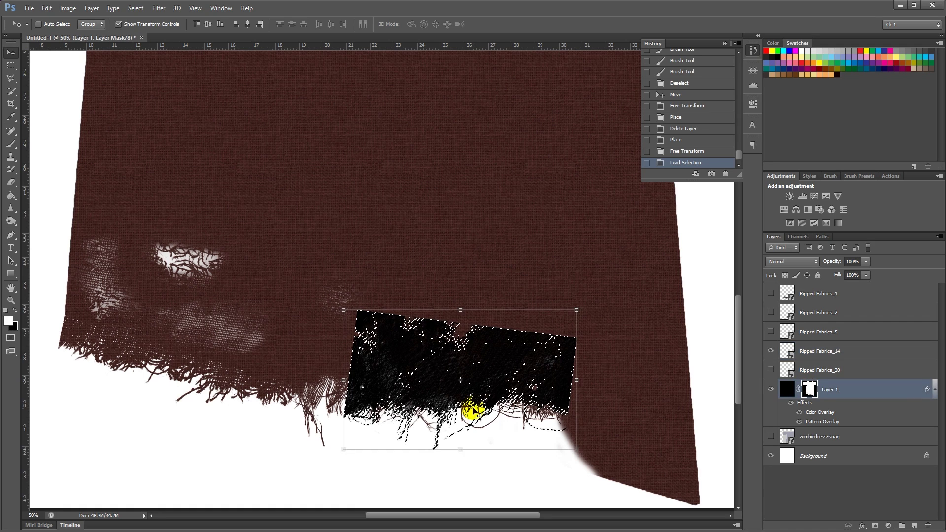
{"action": "key", "text": "b"}
{"action": "key", "text": "x"}
{"action": "left_click_drag", "start_coordinate": [431, 457], "coordinate": [435, 459]}
{"action": "left_click", "coordinate": [462, 418]}
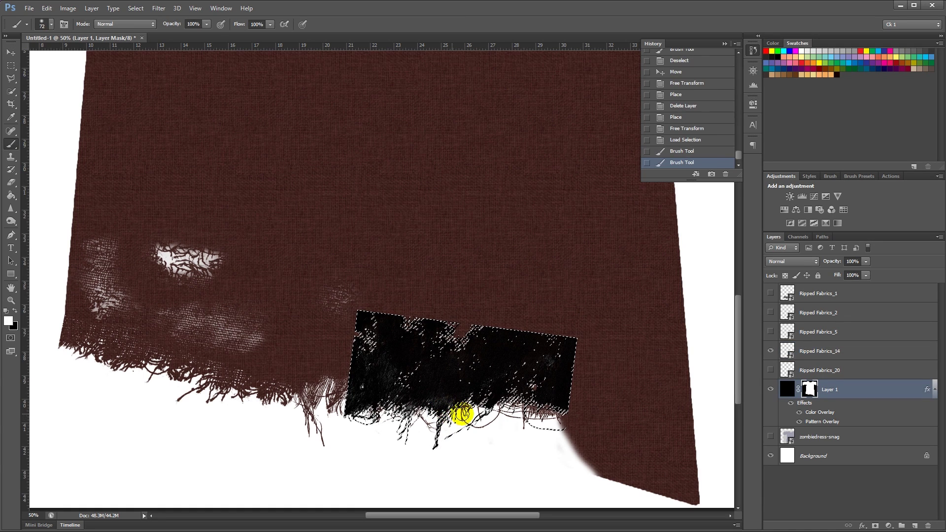
{"action": "left_click", "coordinate": [770, 350]}
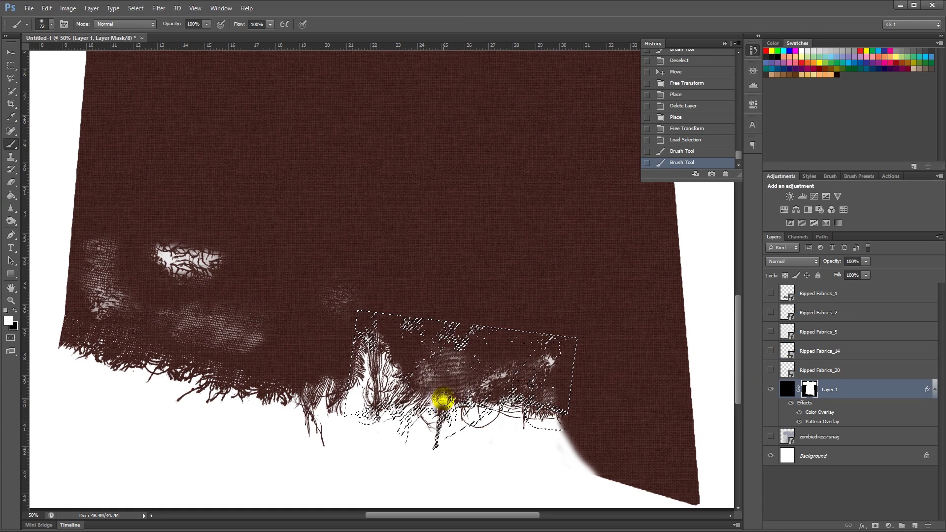
{"action": "left_click", "coordinate": [439, 402]}
{"action": "left_click", "coordinate": [438, 406]}
{"action": "left_click_drag", "start_coordinate": [438, 402], "coordinate": [445, 393]}
{"action": "key", "text": "ctrl+d"}
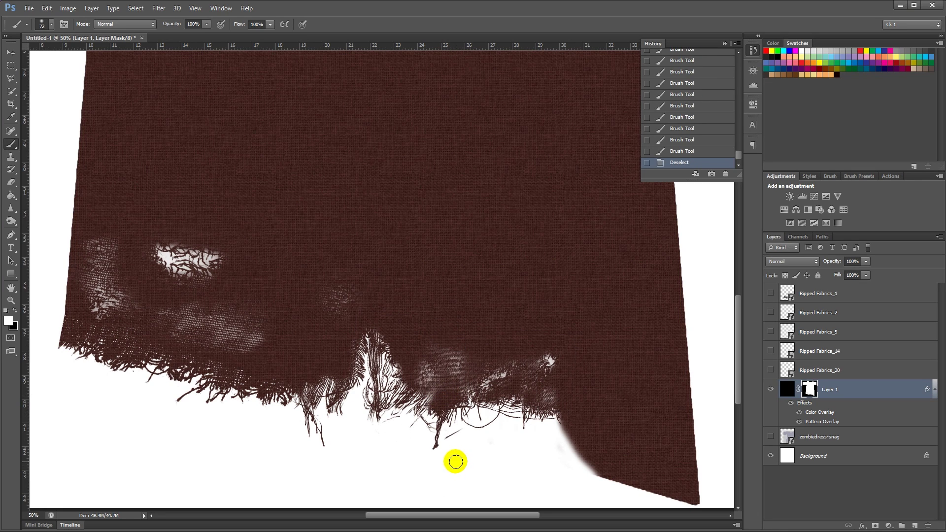
On Layer 1's mask, paint black over stray bits beside the hanging thread cluster, and restore faded fabric above it with white at 25% opacity.
{"action": "key", "text": "x"}
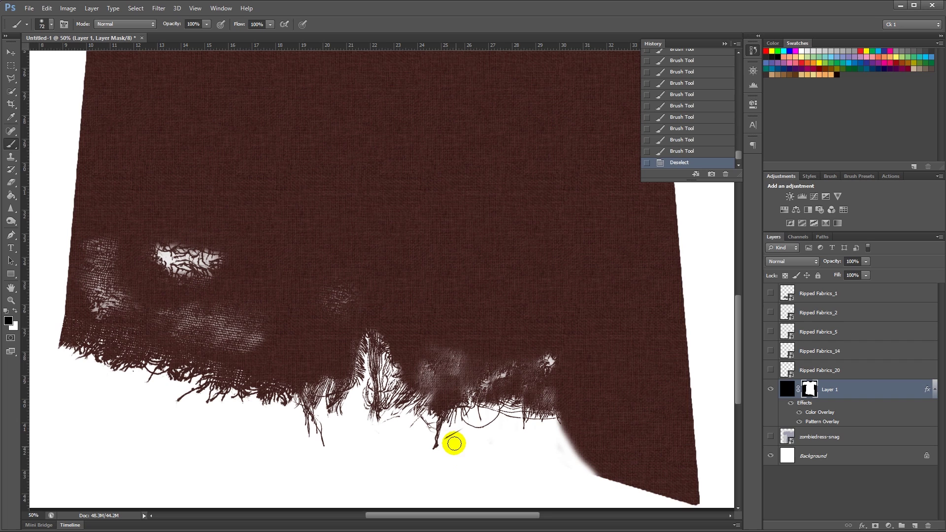
{"action": "mouse_move", "coordinate": [456, 449]}
{"action": "left_mouse_down"}
{"action": "mouse_move", "coordinate": [446, 443]}
{"action": "mouse_move", "coordinate": [453, 435]}
{"action": "mouse_move", "coordinate": [441, 461]}
{"action": "left_mouse_up"}
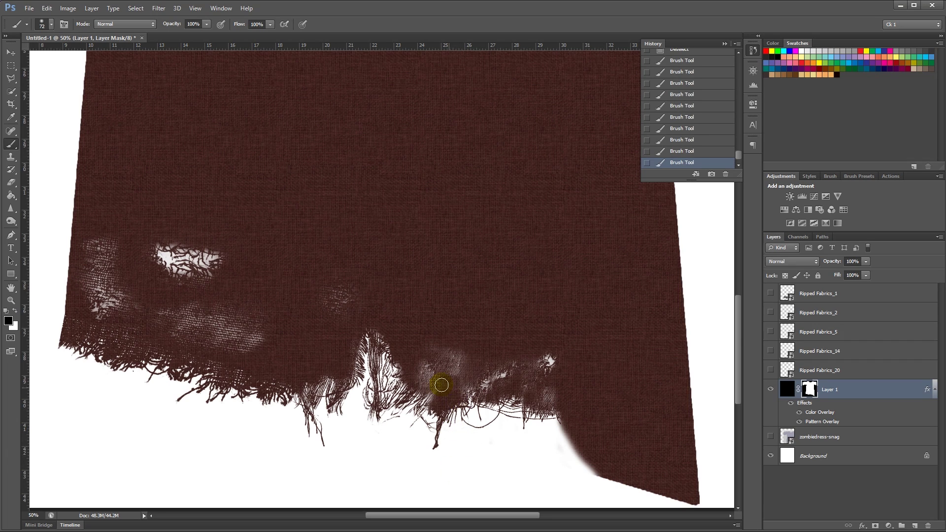
{"action": "left_click", "coordinate": [203, 23]}
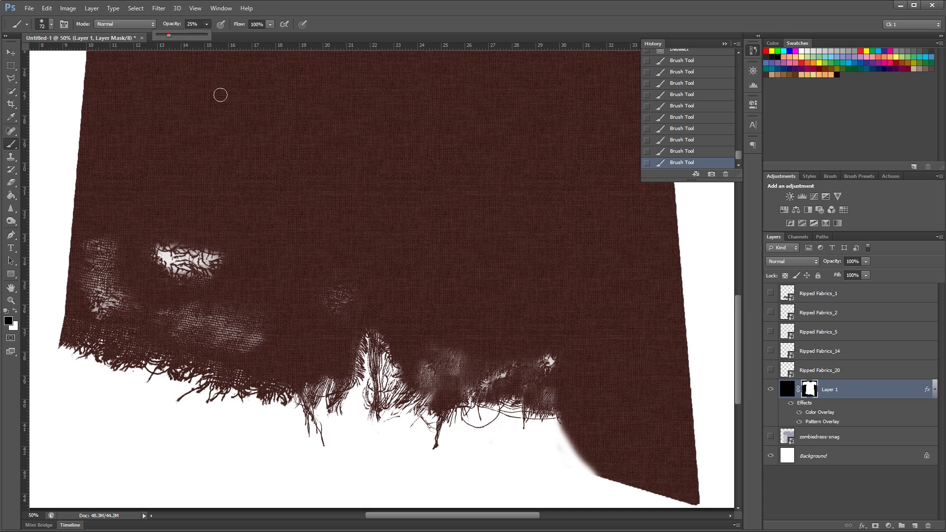
{"action": "mouse_move", "coordinate": [449, 384]}
{"action": "left_mouse_down"}
{"action": "mouse_move", "coordinate": [446, 396]}
{"action": "mouse_move", "coordinate": [458, 389]}
{"action": "left_mouse_up"}
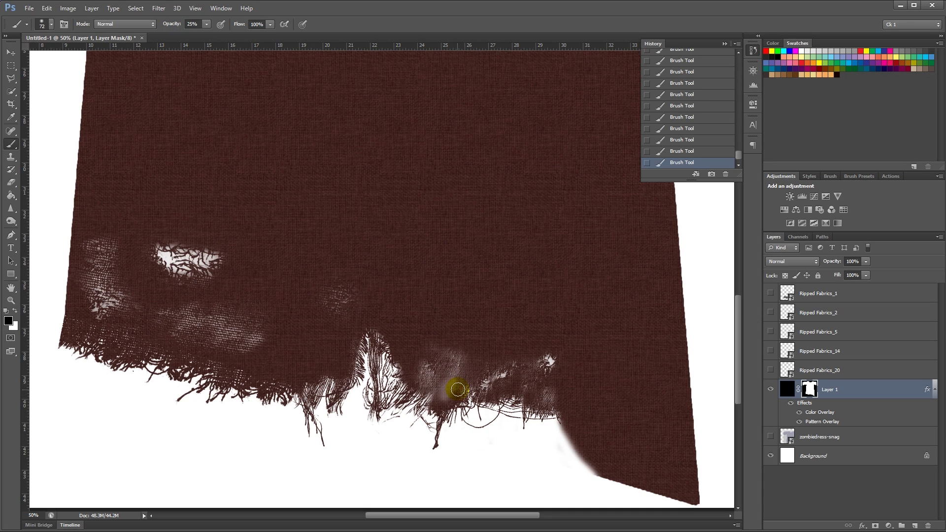
{"action": "key", "text": "ctrl+z"}
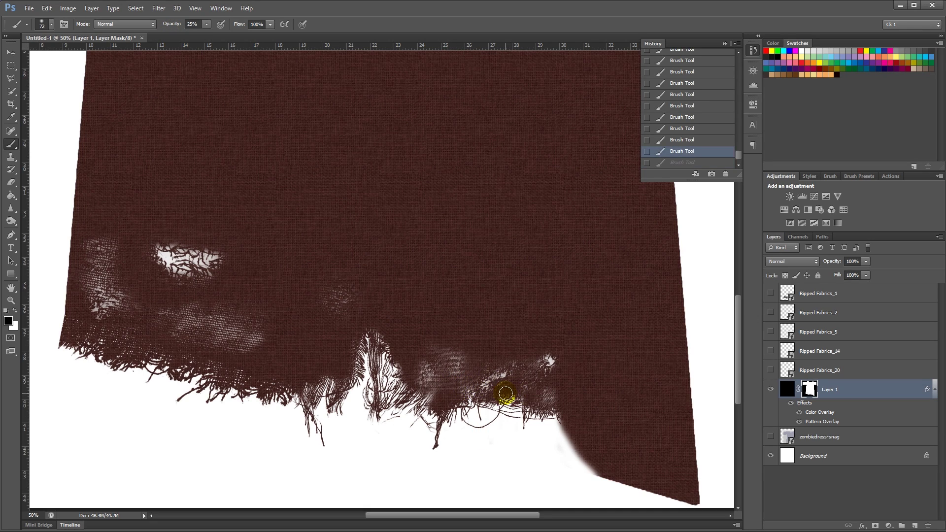
{"action": "key", "text": "x"}
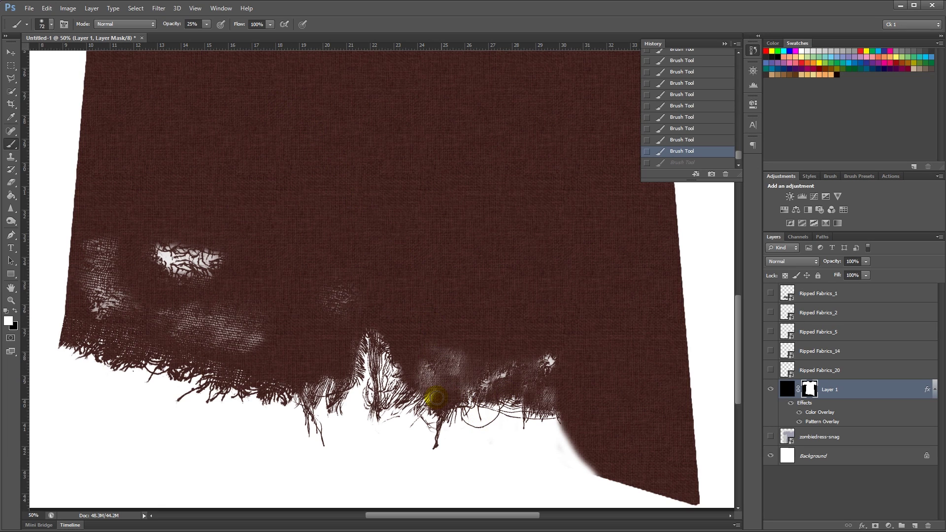
{"action": "left_click", "coordinate": [469, 372]}
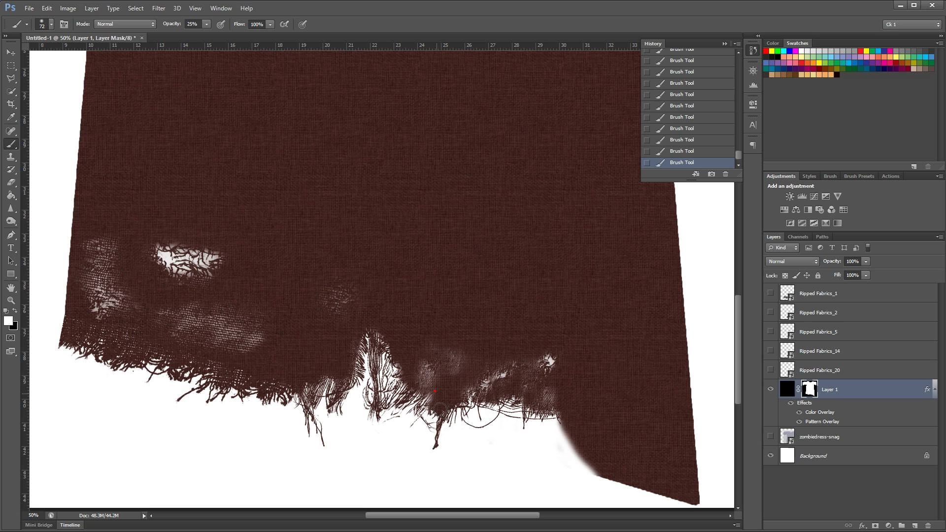
Place the Ripped Fabrics_3 PNG from the image folder and move it over the smooth curved edge near the hem's right corner.
{"action": "key", "text": "ctrl+minus"}
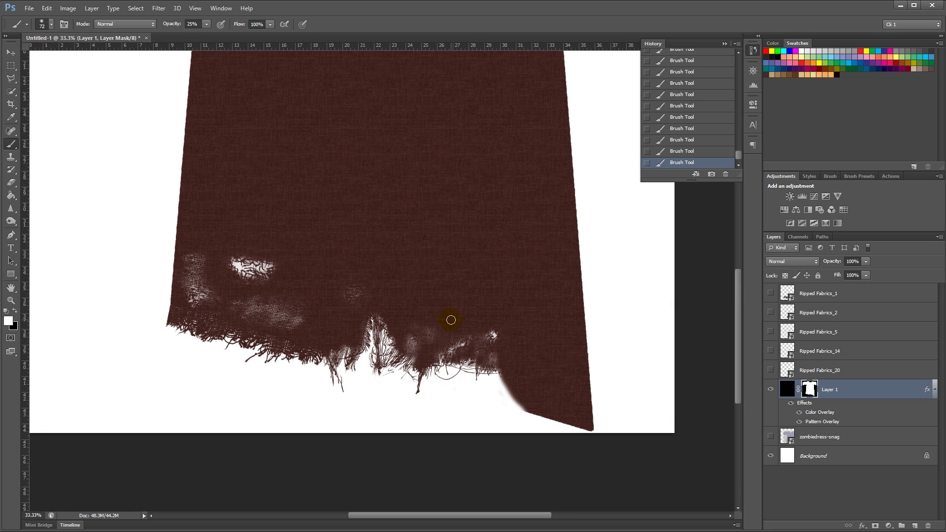
{"action": "key", "text": "ctrl+minus"}
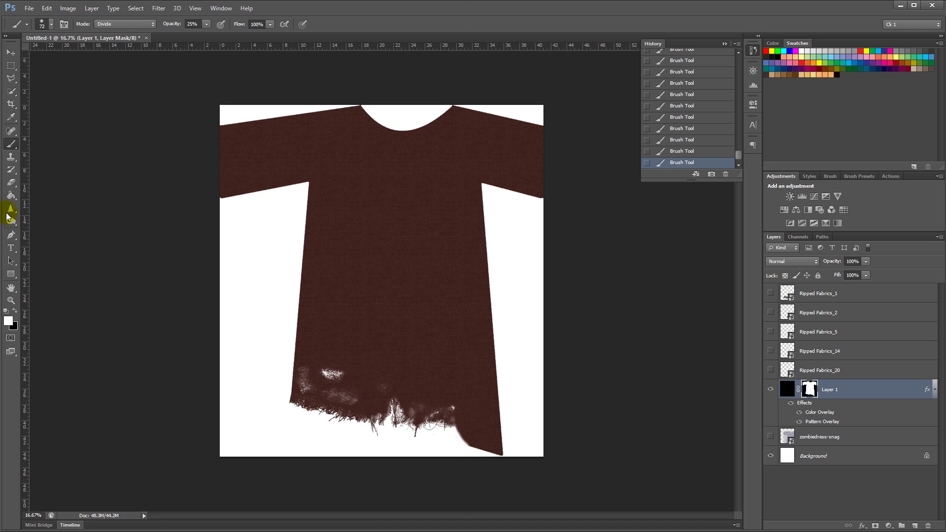
{"action": "key", "text": "alt+Tab"}
{"action": "left_click", "coordinate": [129, 143]}
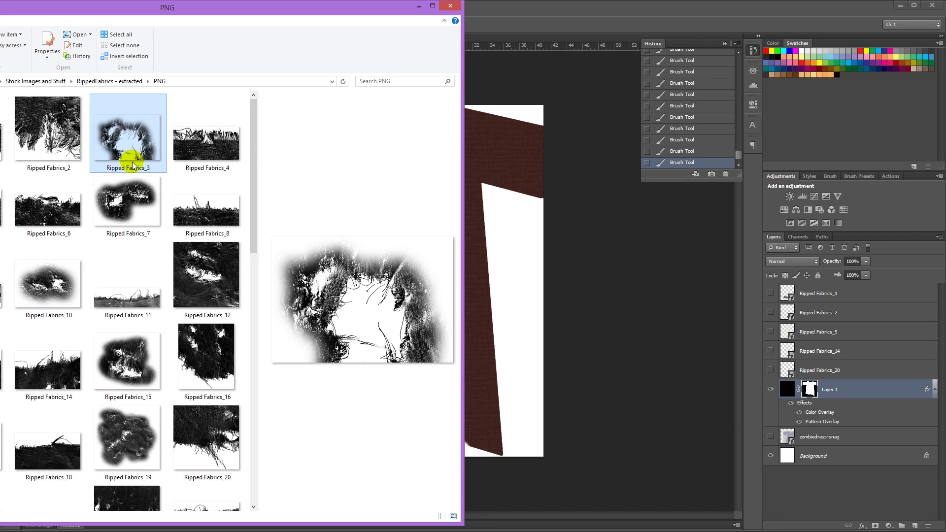
{"action": "left_click_drag", "start_coordinate": [133, 165], "coordinate": [492, 426]}
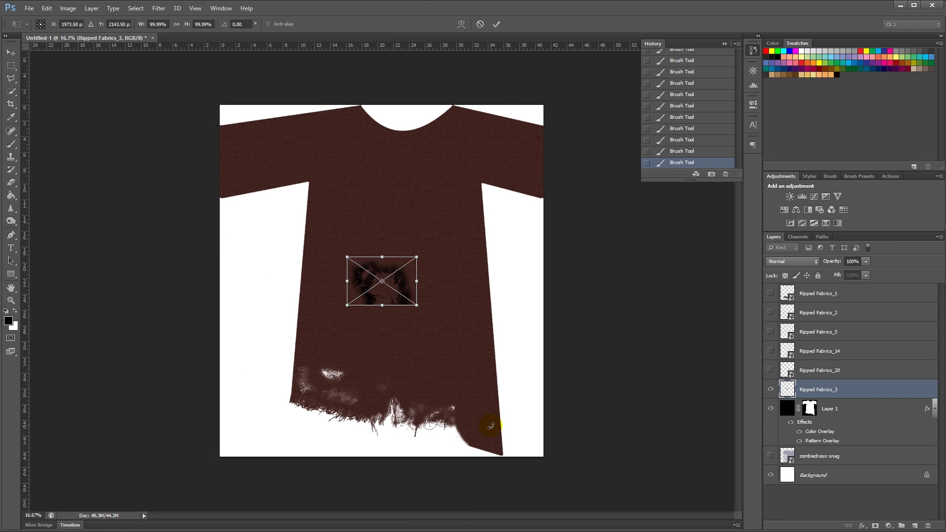
{"action": "key", "text": "Return"}
{"action": "key", "text": "v"}
{"action": "left_click_drag", "start_coordinate": [389, 286], "coordinate": [416, 193]}
{"action": "key", "text": "ctrl+plus"}
{"action": "key", "text": "ctrl+plus"}
{"action": "left_click_drag", "start_coordinate": [514, 313], "coordinate": [526, 330]}
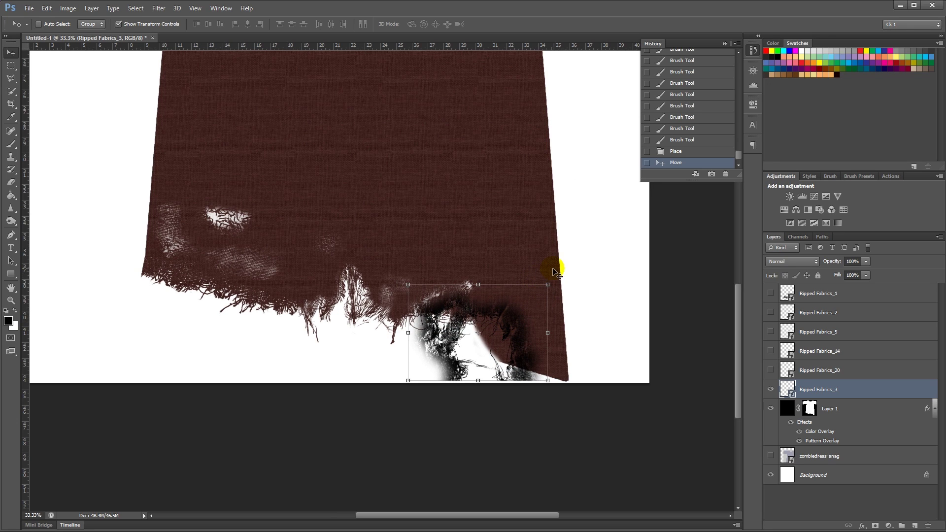
Rotate Ripped Fabrics_3 about 8 degrees counterclockwise and warp it to follow the hem's curved edge.
{"action": "left_click_drag", "start_coordinate": [549, 274], "coordinate": [540, 264]}
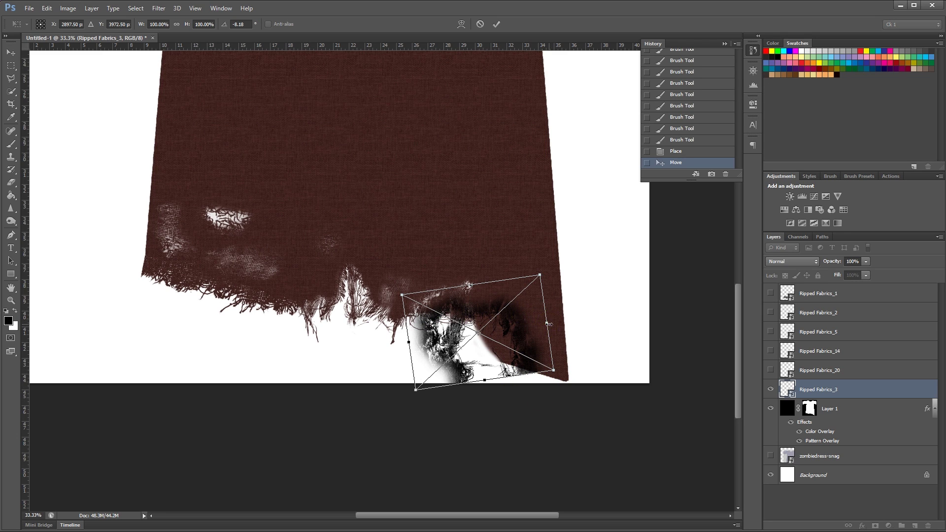
{"action": "left_click_drag", "start_coordinate": [549, 324], "coordinate": [531, 333]}
{"action": "right_click", "coordinate": [524, 315]}
{"action": "left_click", "coordinate": [532, 366]}
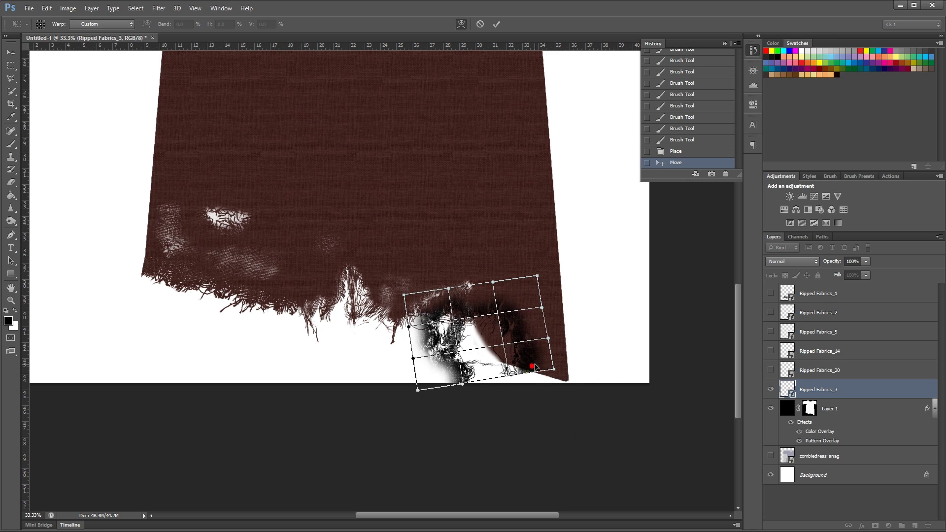
{"action": "left_click_drag", "start_coordinate": [466, 314], "coordinate": [519, 311]}
{"action": "key", "text": "Return"}
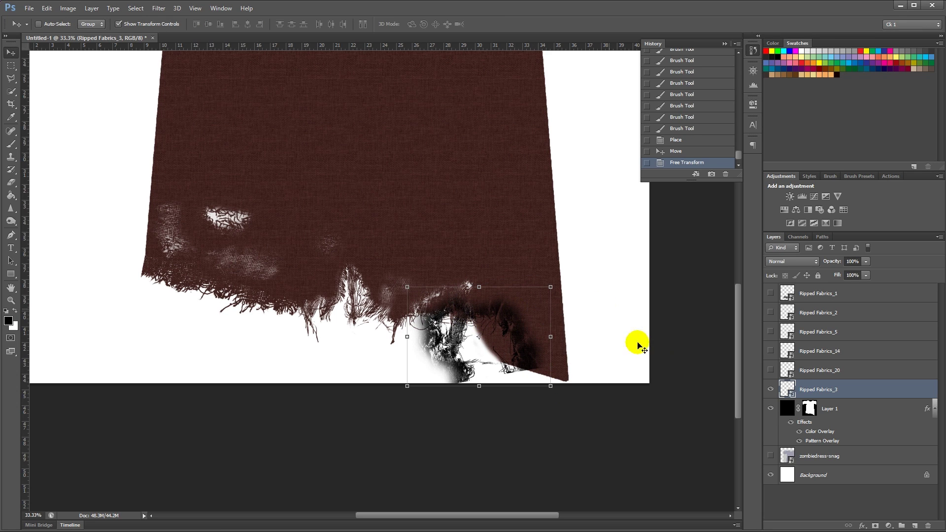
Load Ripped Fabrics_3's outline as a selection, invert it, and paint black at 100% opacity on Layer 1's mask to cut the curved hem edge.
{"action": "left_click", "coordinate": [788, 388], "text": "ctrl"}
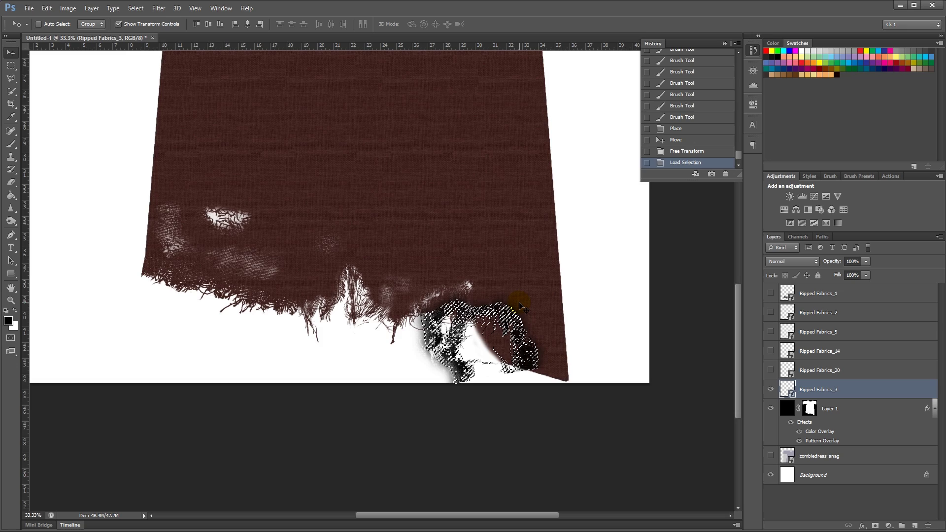
{"action": "key", "text": "ctrl+plus"}
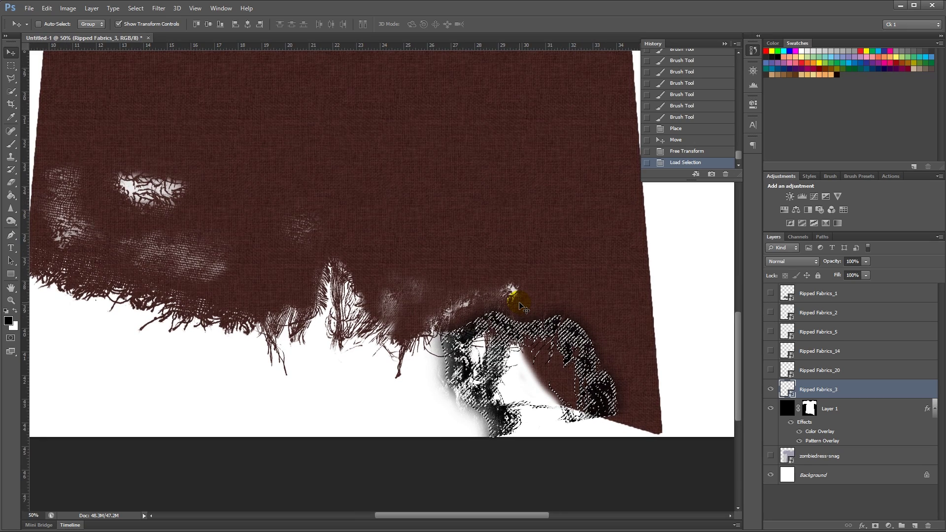
{"action": "key", "text": "ctrl+shift+i"}
{"action": "key", "text": "x"}
{"action": "left_click", "coordinate": [809, 408]}
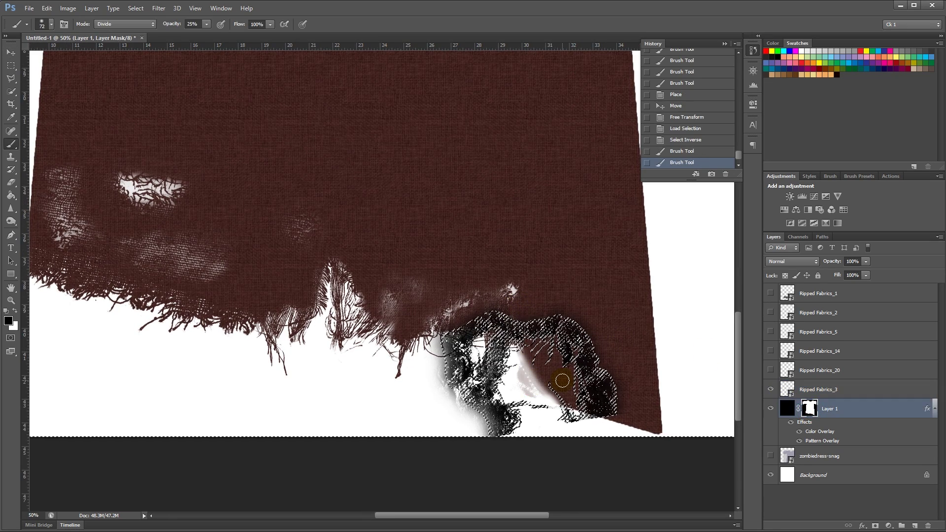
{"action": "key", "text": "ctrl+z"}
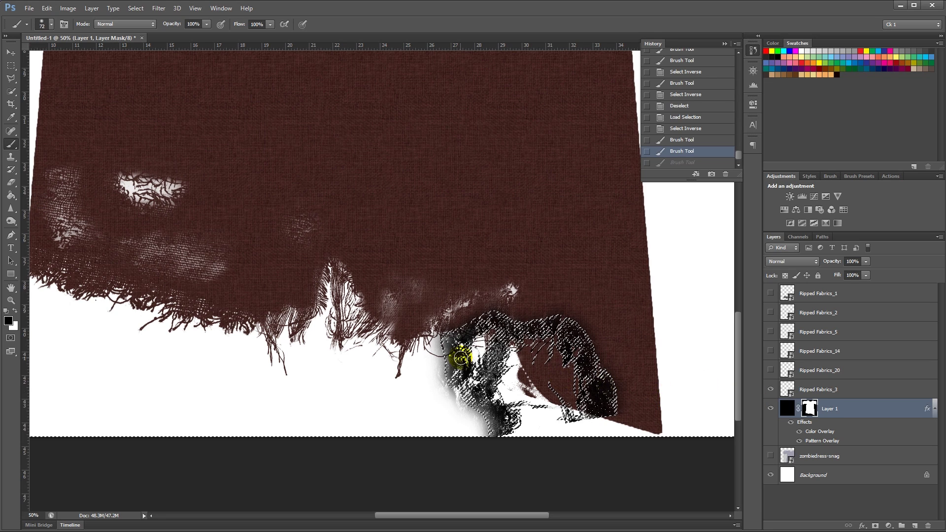
{"action": "left_click_drag", "start_coordinate": [545, 355], "coordinate": [546, 350]}
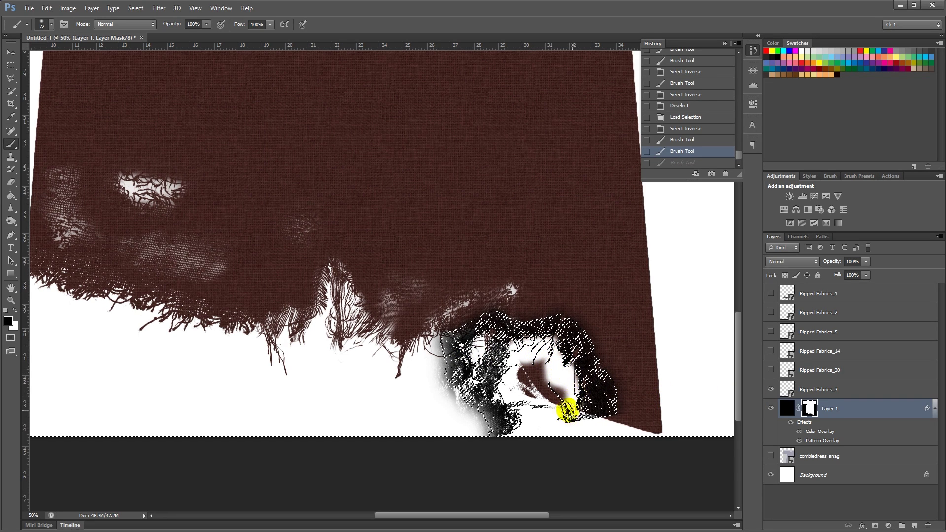
{"action": "mouse_move", "coordinate": [530, 402]}
{"action": "left_mouse_down"}
{"action": "mouse_move", "coordinate": [531, 423]}
{"action": "mouse_move", "coordinate": [493, 438]}
{"action": "left_mouse_up"}
Hide Ripped Fabrics_3 and paint more black on Layer 1's mask along the upper inside edge of the new tear.
{"action": "left_click", "coordinate": [534, 342]}
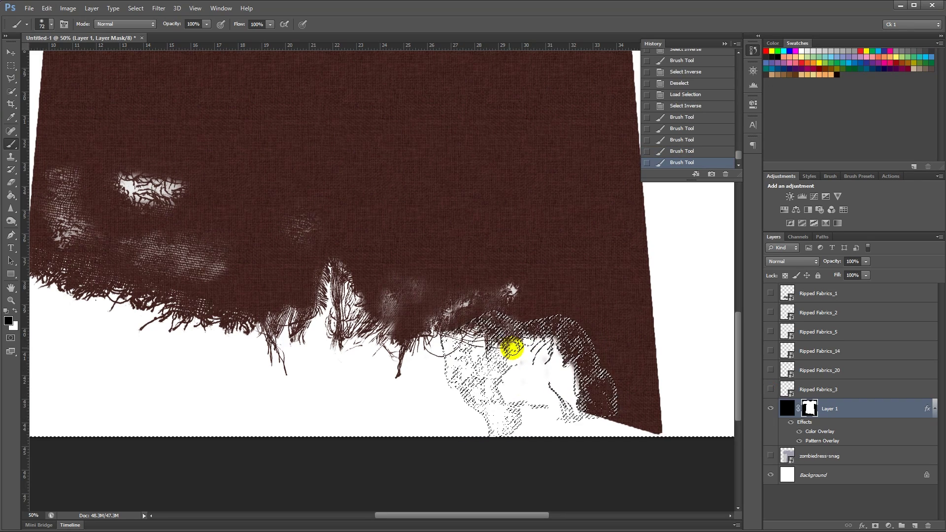
{"action": "left_click", "coordinate": [513, 348]}
{"action": "left_click", "coordinate": [548, 339]}
{"action": "left_click_drag", "start_coordinate": [577, 388], "coordinate": [556, 356]}
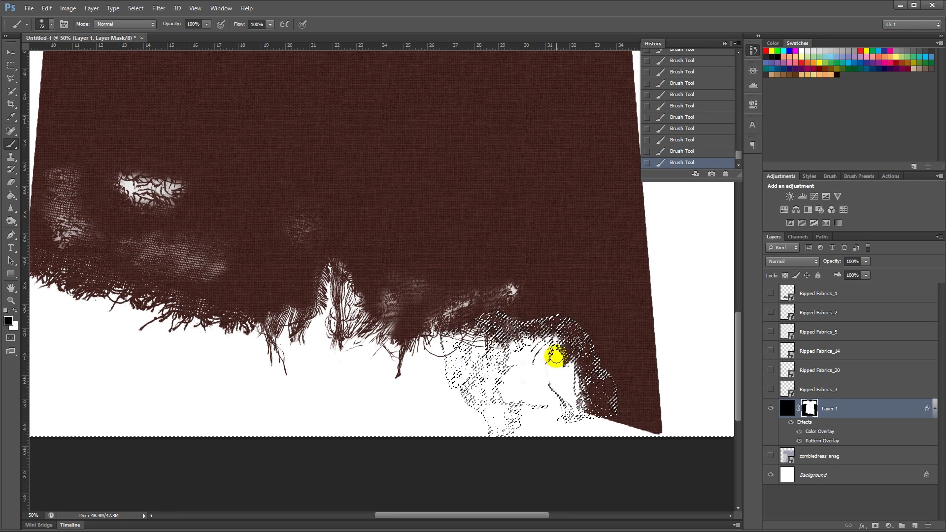
{"action": "left_click", "coordinate": [526, 342]}
{"action": "left_click", "coordinate": [552, 340]}
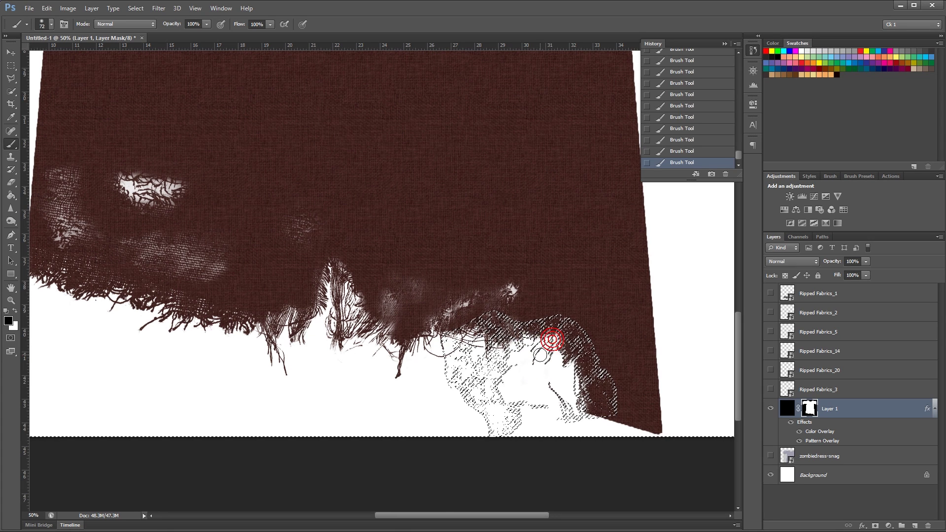
Invert the selection back to the fabric shape and paint white on Layer 1's mask to add threads along the tear's upper and right edges.
{"action": "key", "text": "ctrl+shift+i"}
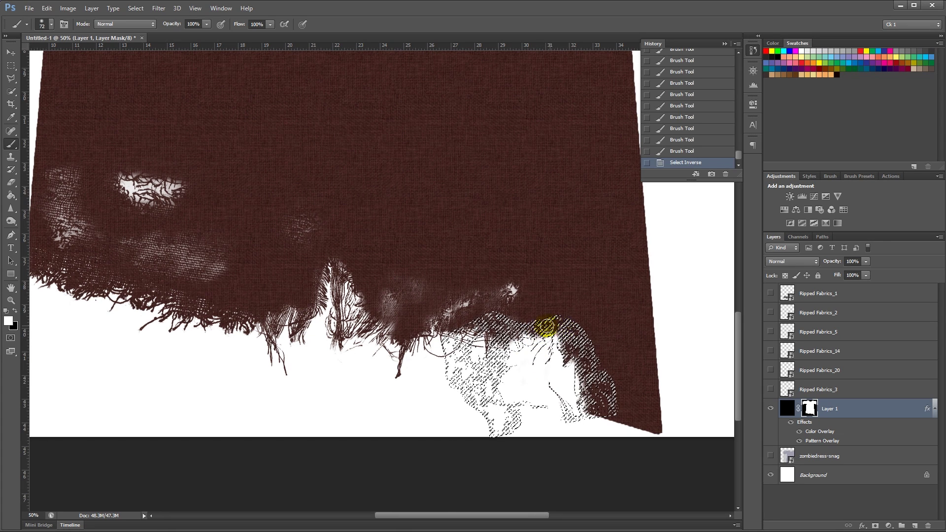
{"action": "left_click", "coordinate": [570, 329]}
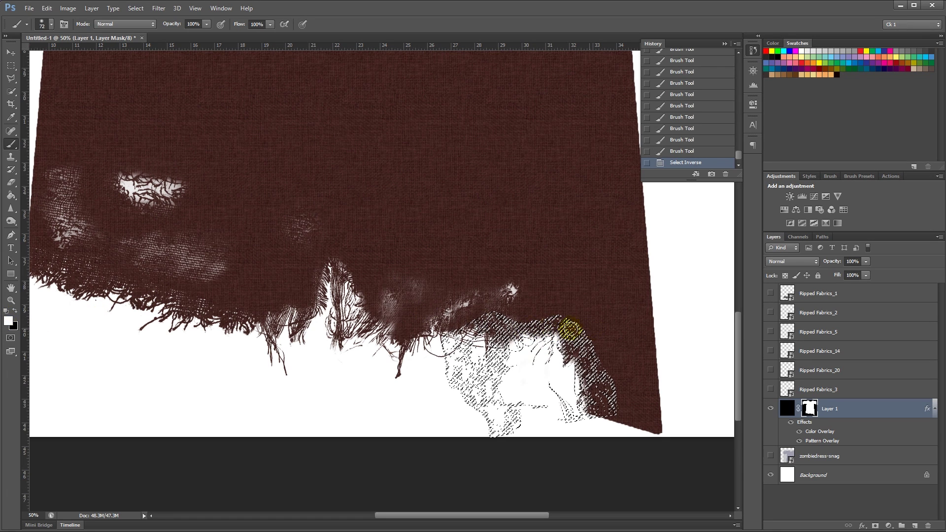
{"action": "left_click_drag", "start_coordinate": [527, 340], "coordinate": [560, 332]}
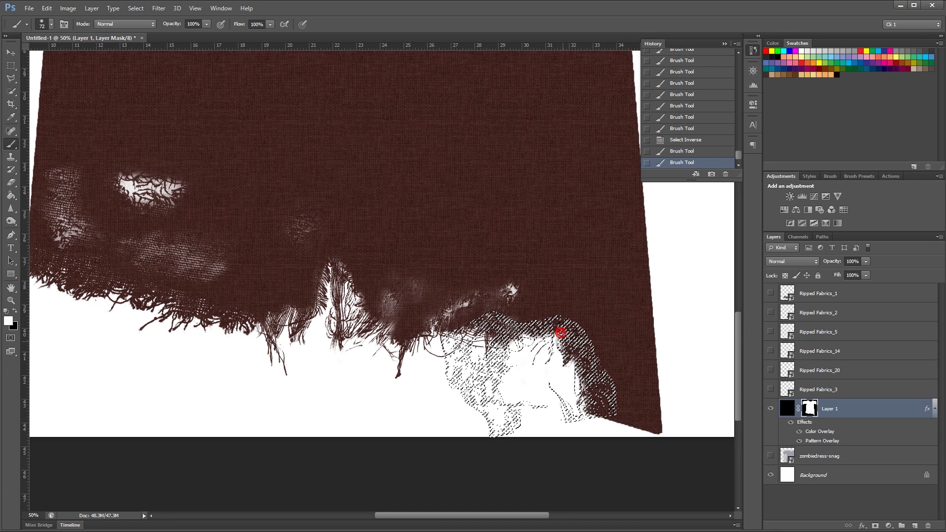
{"action": "left_click_drag", "start_coordinate": [546, 368], "coordinate": [541, 357]}
{"action": "left_click", "coordinate": [550, 339]}
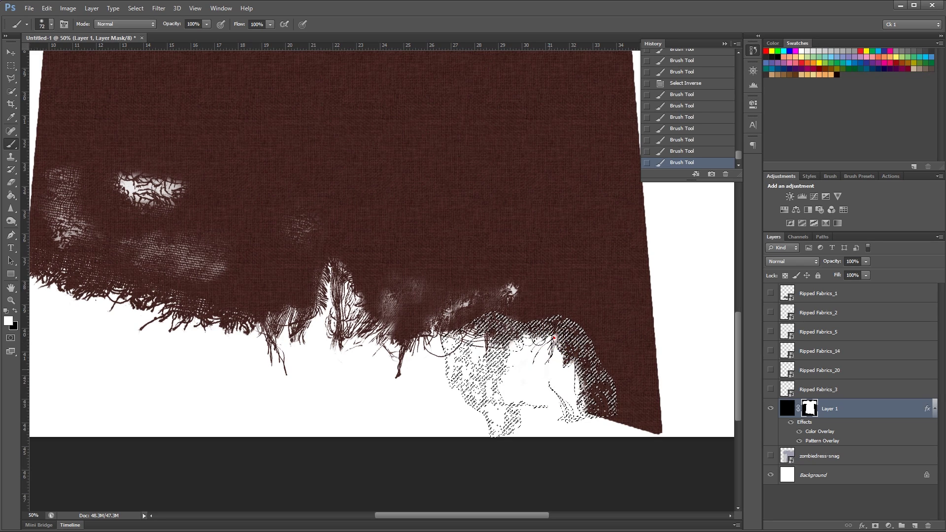
{"action": "left_click", "coordinate": [537, 351]}
{"action": "left_click", "coordinate": [531, 351]}
{"action": "left_click", "coordinate": [526, 352]}
{"action": "left_click", "coordinate": [521, 353]}
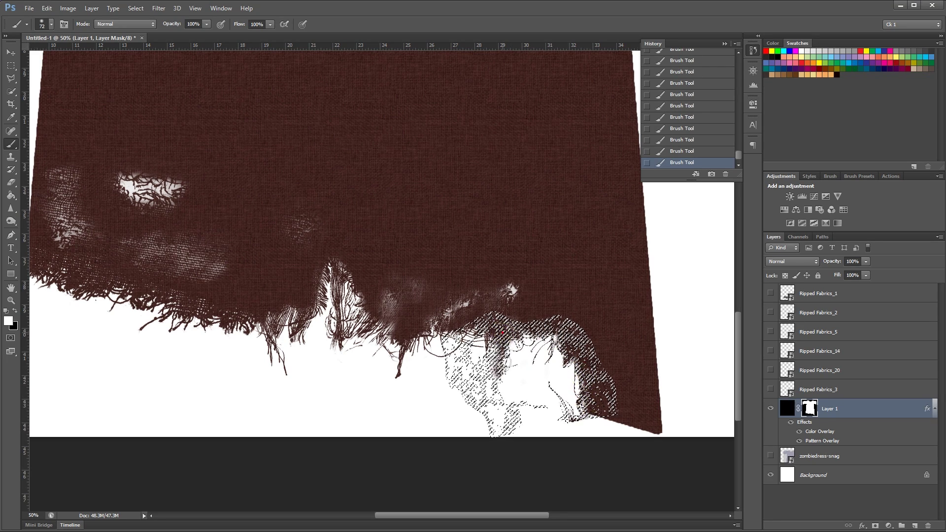
Try painting black through the thread selection at the tear's left side, and step back in the history to undo the latest strokes.
{"action": "key", "text": "ctrl+d"}
{"action": "key", "text": "ctrl+z"}
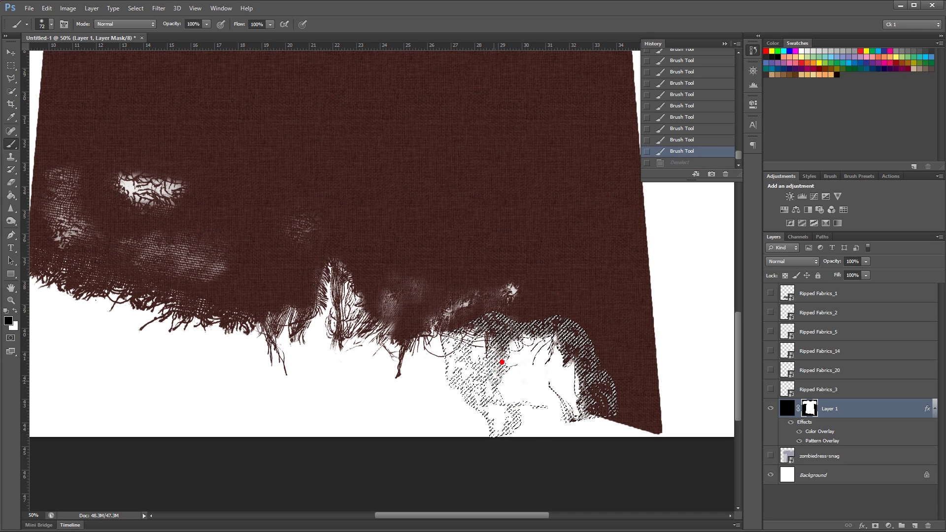
{"action": "left_click_drag", "start_coordinate": [497, 360], "coordinate": [513, 347]}
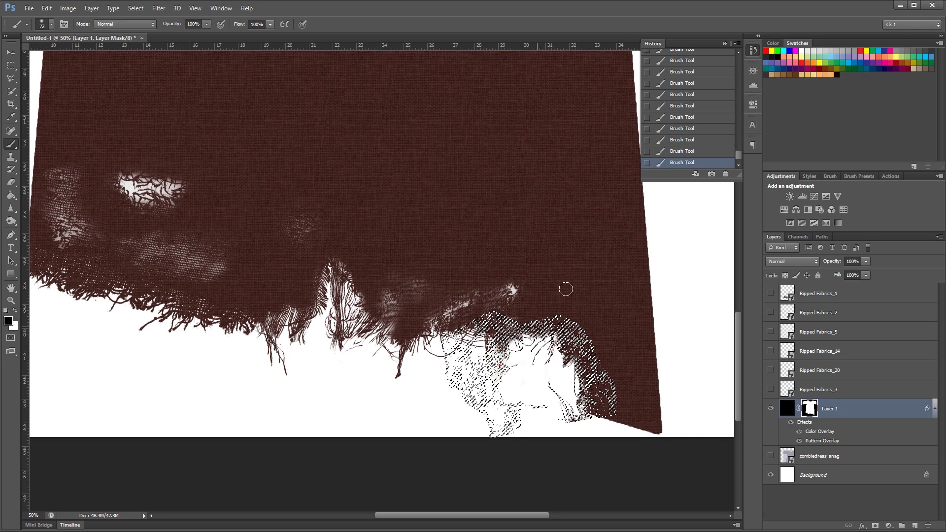
{"action": "left_click", "coordinate": [681, 129]}
{"action": "left_click", "coordinate": [682, 117]}
Touch up Layer 1's mask through the thread selection with black inside the tear and white on its right edge, and deselect.
{"action": "left_click", "coordinate": [810, 409]}
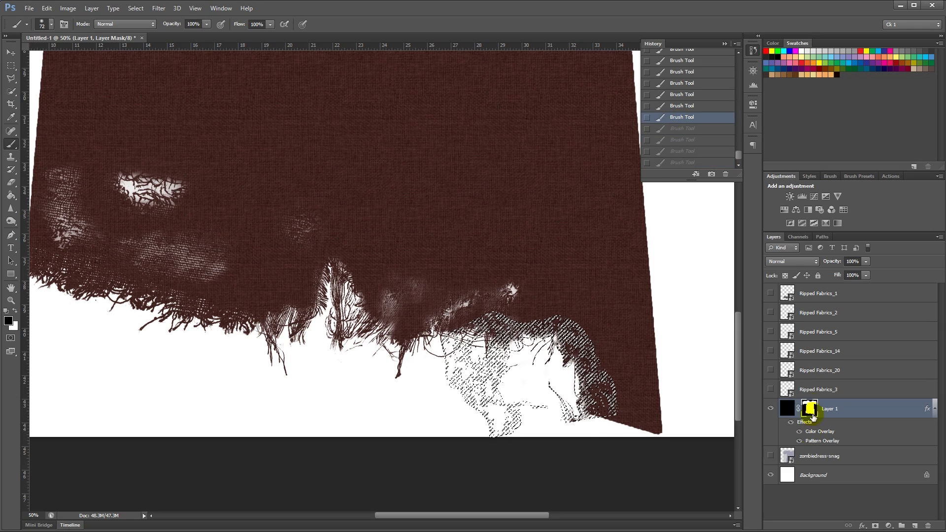
{"action": "left_click", "coordinate": [542, 368]}
{"action": "key", "text": "x"}
{"action": "left_click", "coordinate": [584, 384]}
{"action": "key", "text": "ctrl+d"}
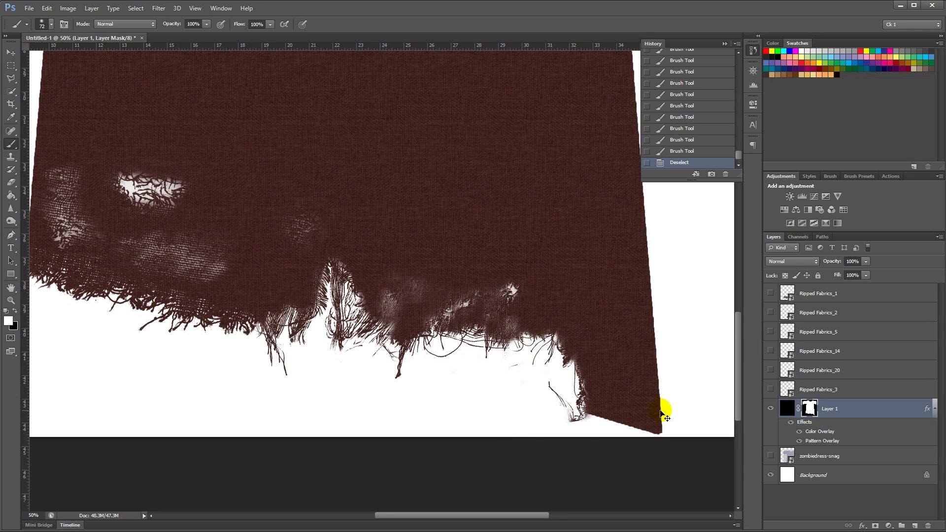
Paint black on Layer 1's mask to remove the stray specks and loose thread left of the hem's right corner.
{"action": "key", "text": "x"}
{"action": "left_click", "coordinate": [515, 366]}
{"action": "left_click", "coordinate": [555, 395]}
{"action": "left_click", "coordinate": [549, 381]}
{"action": "left_click", "coordinate": [562, 401]}
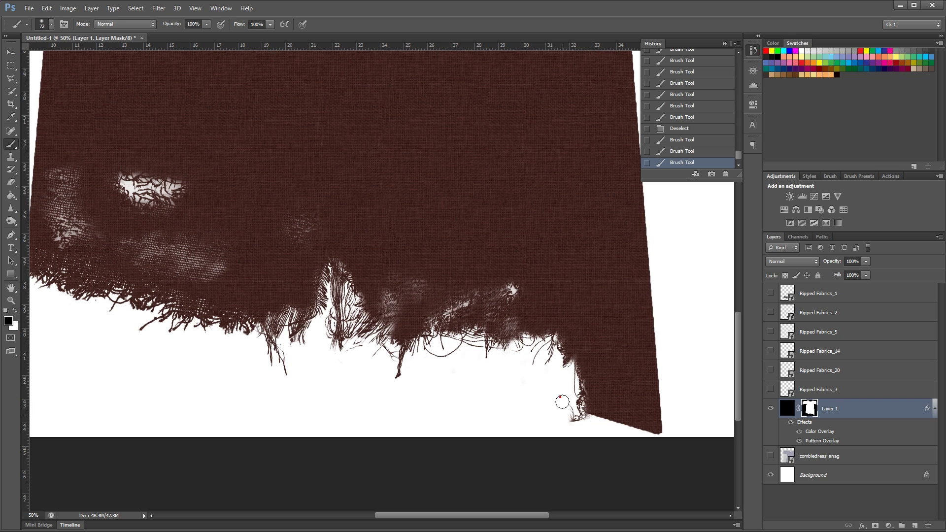
{"action": "left_click", "coordinate": [568, 411]}
{"action": "left_click", "coordinate": [573, 417]}
{"action": "left_click", "coordinate": [578, 420]}
{"action": "key", "text": "ctrl+minus"}
{"action": "key", "text": "ctrl+minus"}
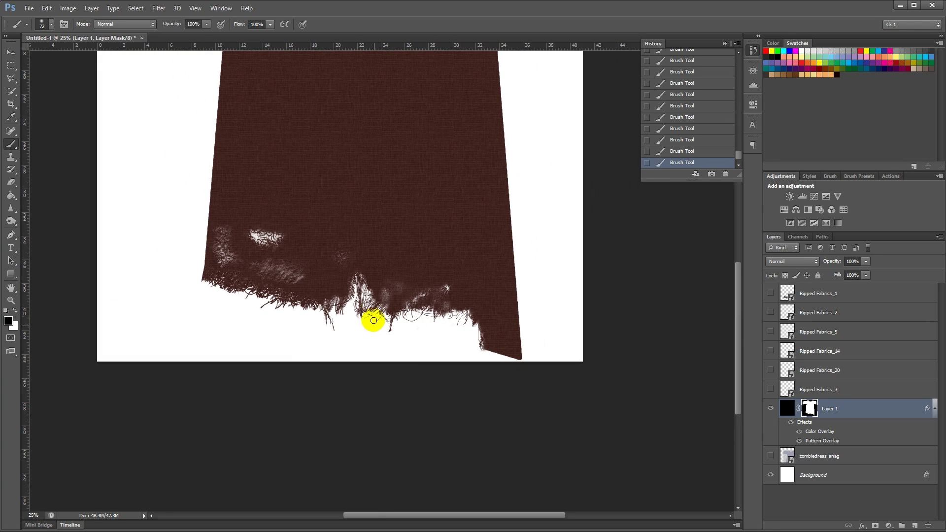
{"action": "key", "text": "ctrl+plus"}
{"action": "key", "text": "ctrl+plus"}
{"action": "key", "text": "ctrl+plus"}
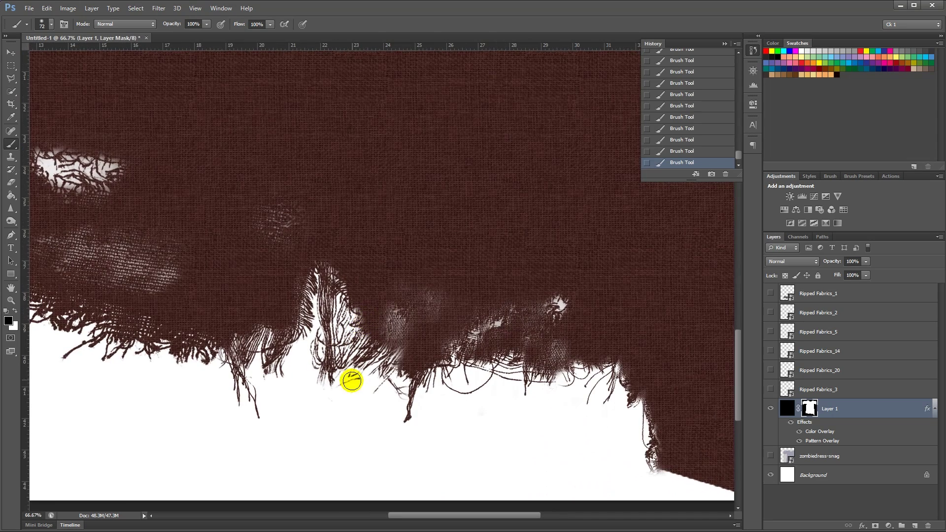
Paint black on Layer 1's mask to remove the stray thread fragments below the central tear.
{"action": "left_click", "coordinate": [347, 380]}
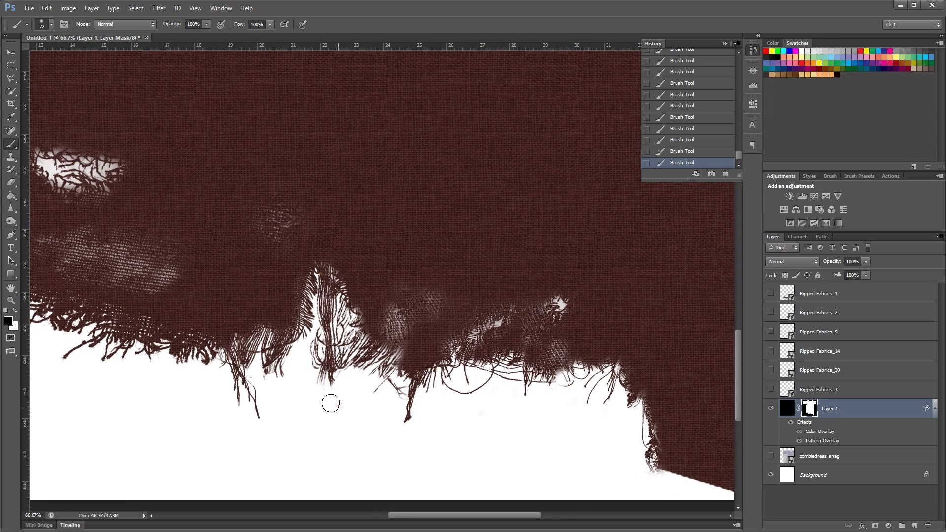
{"action": "mouse_move", "coordinate": [346, 424]}
{"action": "left_mouse_down"}
{"action": "mouse_move", "coordinate": [351, 395]}
{"action": "mouse_move", "coordinate": [449, 460]}
{"action": "mouse_move", "coordinate": [480, 458]}
{"action": "mouse_move", "coordinate": [357, 435]}
{"action": "mouse_move", "coordinate": [348, 422]}
{"action": "left_mouse_up"}
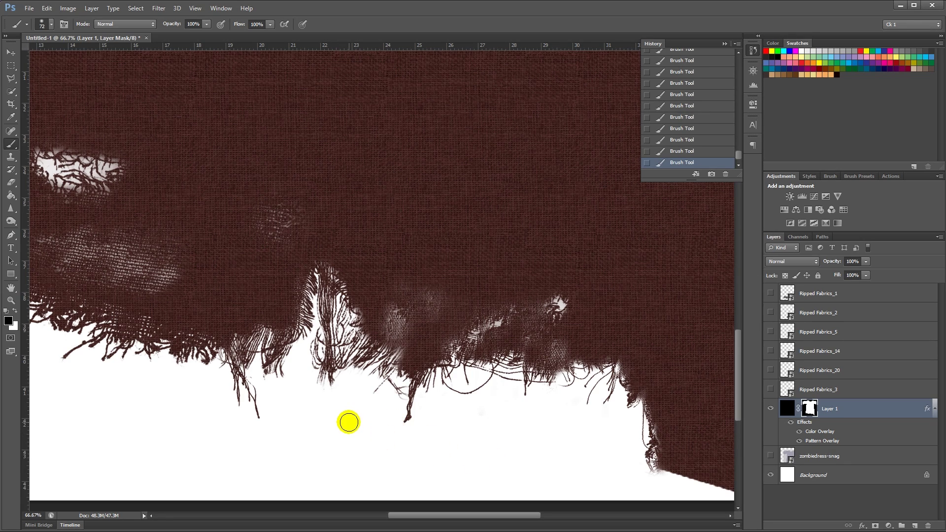
Examine the frayed hem and its tears in relation to the whole shirt.
{"action": "key", "text": "ctrl+minus"}
{"action": "key", "text": "ctrl+minus"}
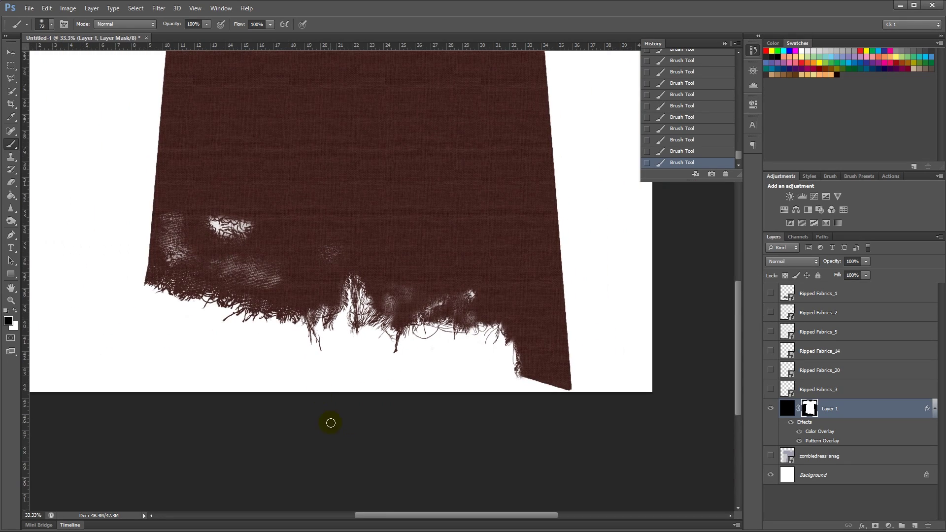
{"action": "left_click_drag", "start_coordinate": [465, 158], "coordinate": [493, 300]}
{"action": "key", "text": "ctrl+minus"}
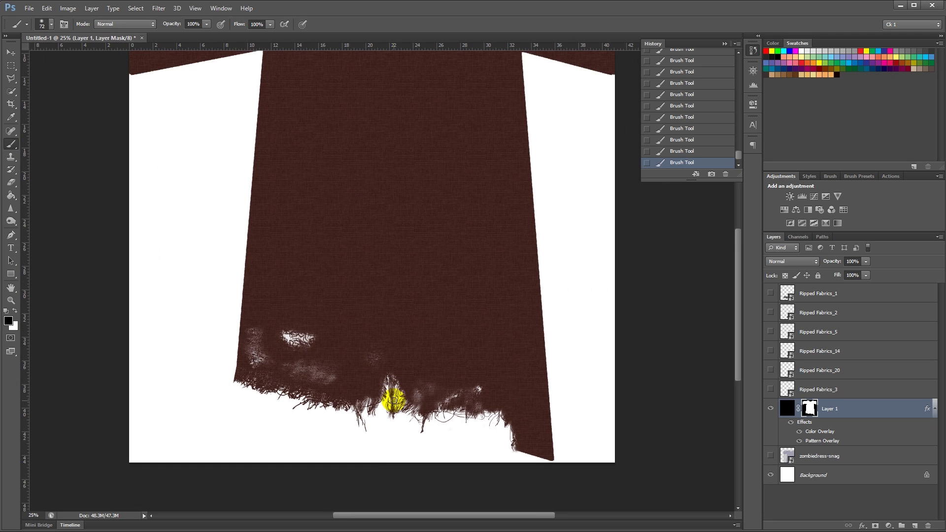
{"action": "left_click_drag", "start_coordinate": [530, 452], "coordinate": [456, 433]}
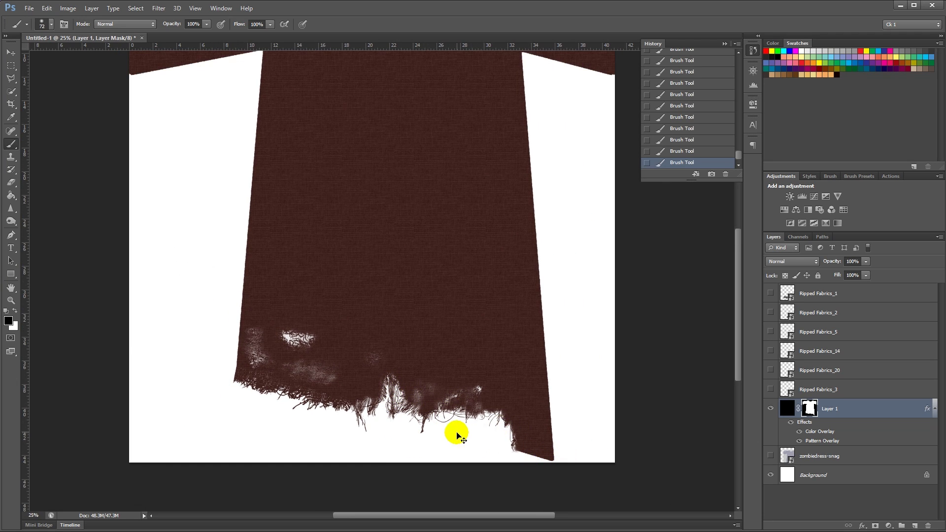
{"action": "left_click", "coordinate": [457, 433], "text": "alt"}
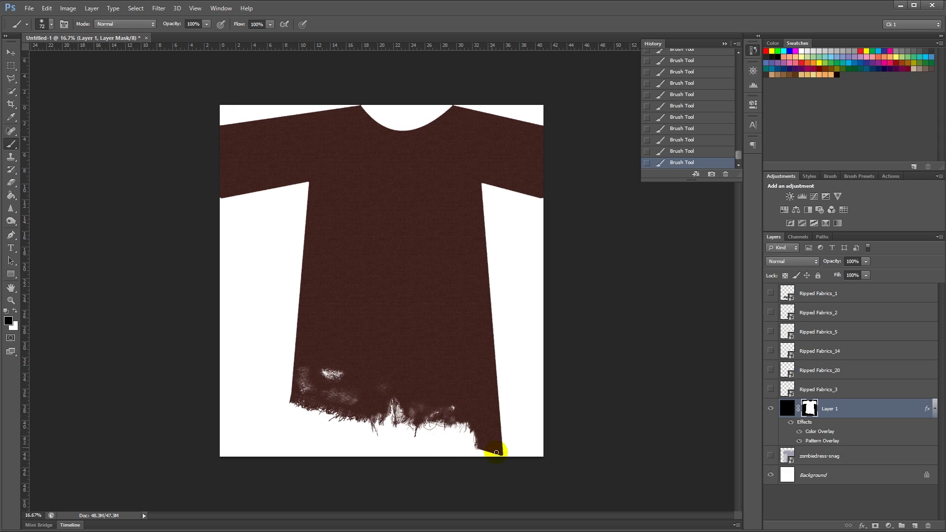
{"action": "mouse_move", "coordinate": [507, 444]}
{"action": "left_mouse_down"}
{"action": "mouse_move", "coordinate": [409, 441]}
{"action": "mouse_move", "coordinate": [375, 406]}
{"action": "mouse_move", "coordinate": [419, 412]}
{"action": "left_mouse_up"}
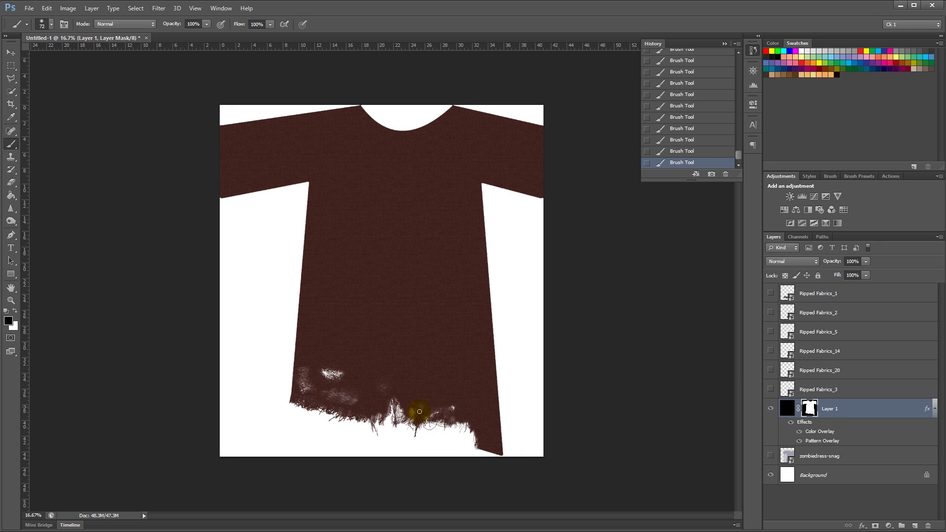
{"action": "left_click_drag", "start_coordinate": [348, 422], "coordinate": [315, 412]}
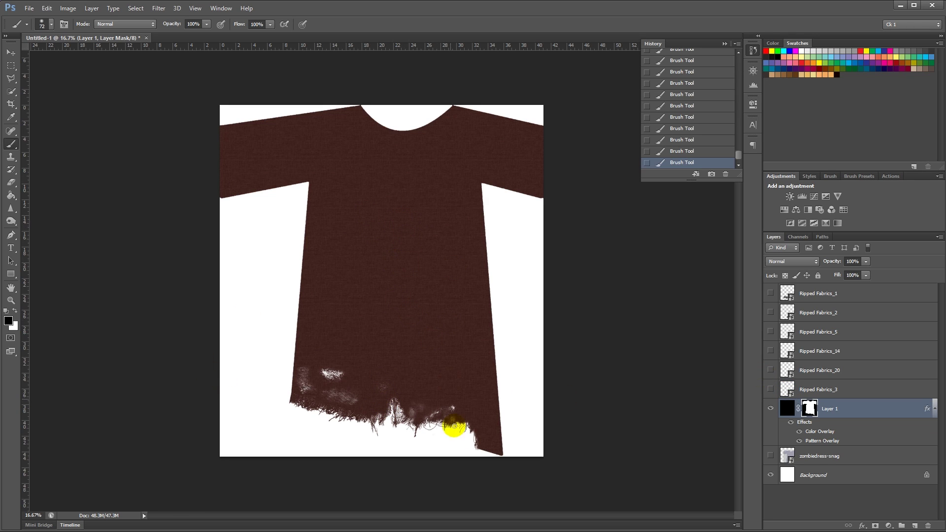
{"action": "left_click_drag", "start_coordinate": [454, 427], "coordinate": [497, 465]}
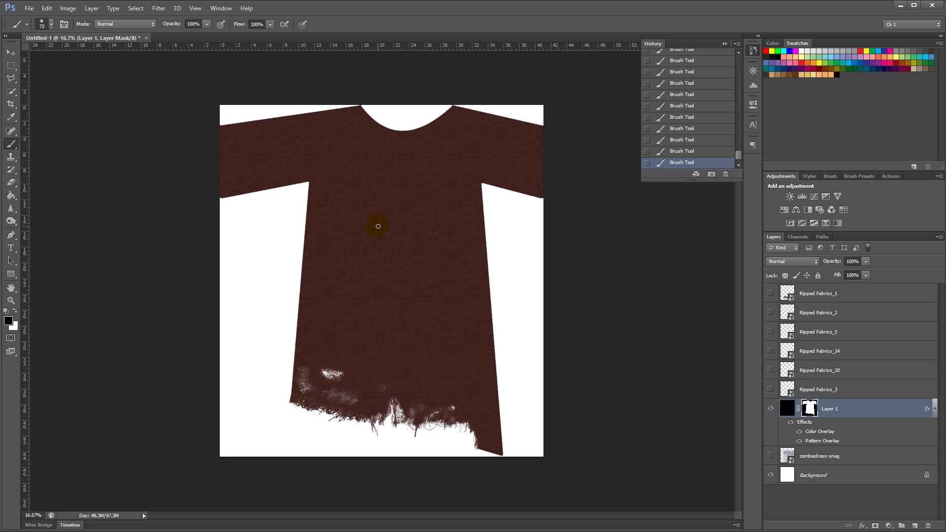
Place the Ripped Fabrics_7 image from the PNG folder onto the left side of the shirt's chest.
{"action": "key", "text": "alt+Tab"}
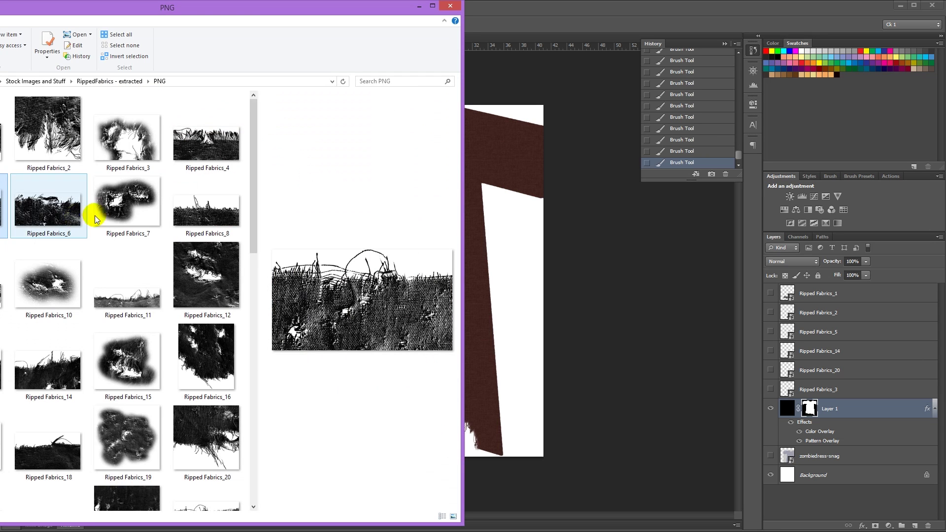
{"action": "left_click", "coordinate": [135, 199]}
{"action": "left_click_drag", "start_coordinate": [135, 199], "coordinate": [475, 309]}
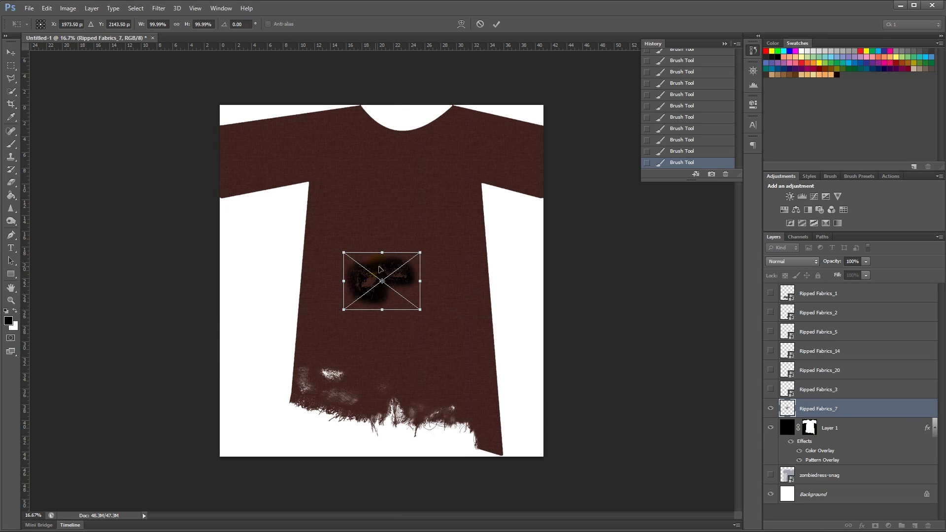
{"action": "mouse_move", "coordinate": [389, 263]}
{"action": "left_mouse_down"}
{"action": "mouse_move", "coordinate": [360, 227]}
{"action": "mouse_move", "coordinate": [361, 175]}
{"action": "mouse_move", "coordinate": [362, 222]}
{"action": "left_mouse_up"}
{"action": "key", "text": "Return"}
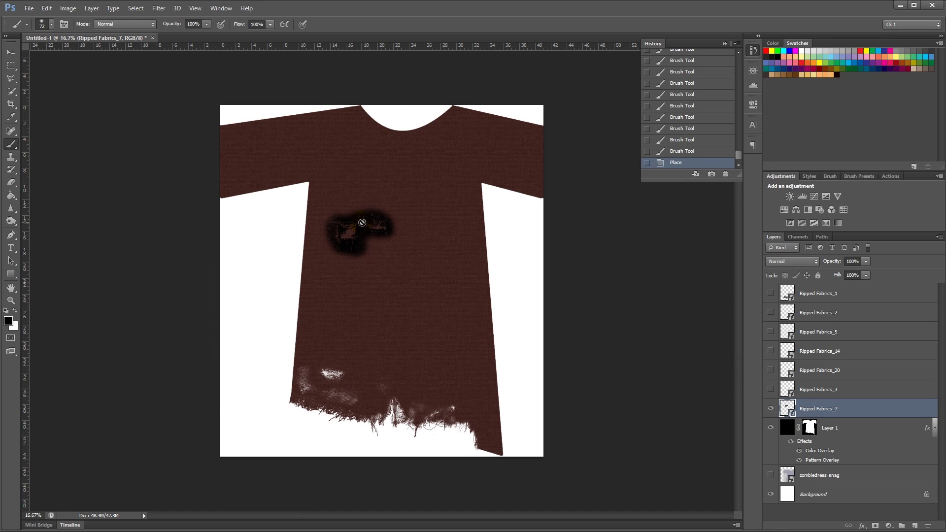
Load the shape of Ripped Fabrics_7 as a selection and hide that layer.
{"action": "left_click", "coordinate": [784, 409], "text": "ctrl"}
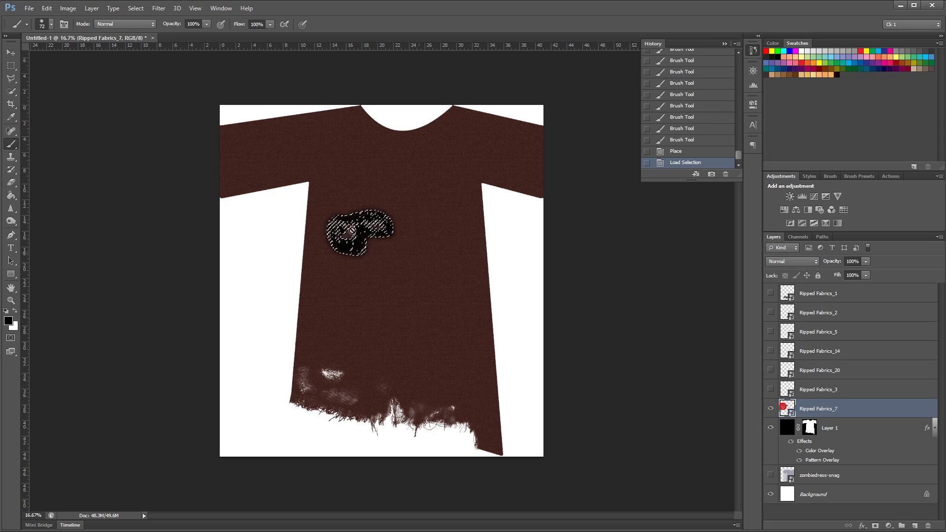
{"action": "key", "text": "ctrl+plus"}
{"action": "key", "text": "ctrl+plus"}
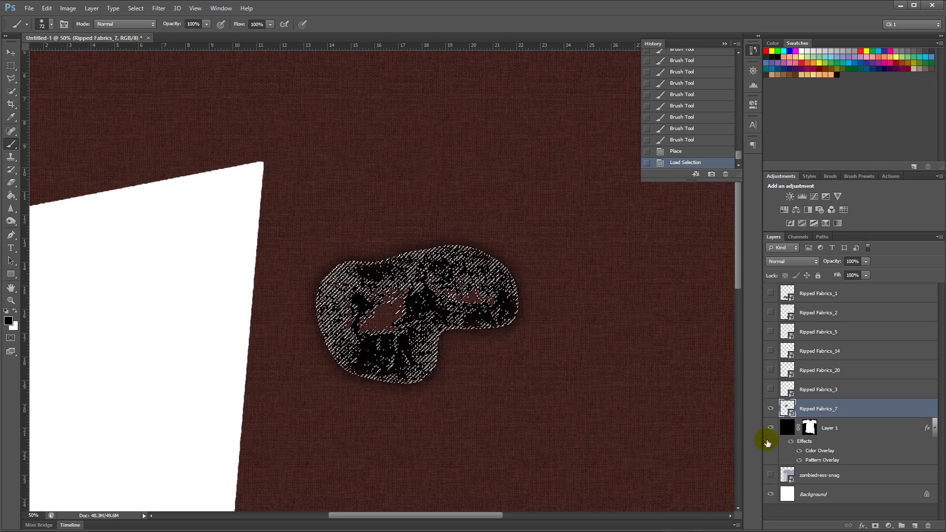
{"action": "left_click", "coordinate": [771, 409]}
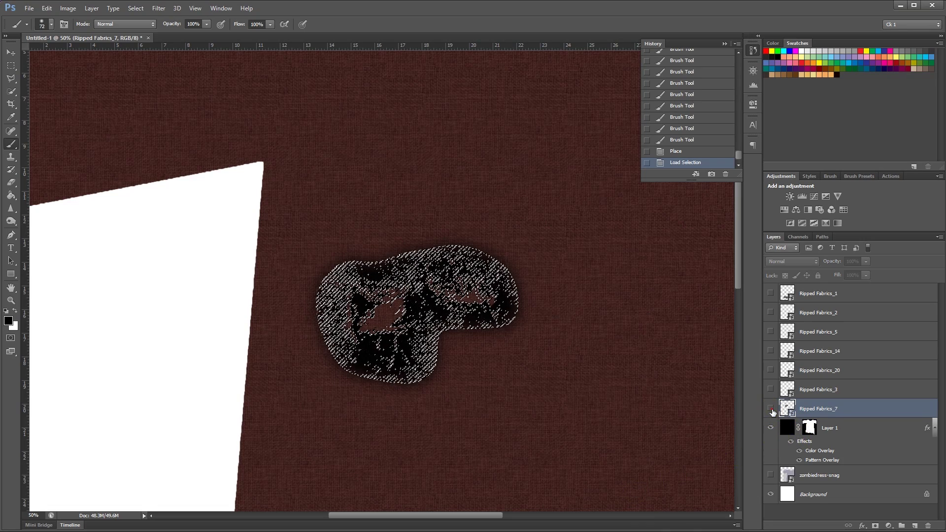
Try painting black on Layer 1's mask through the fabric selection, and undo the stroke.
{"action": "left_click", "coordinate": [809, 427]}
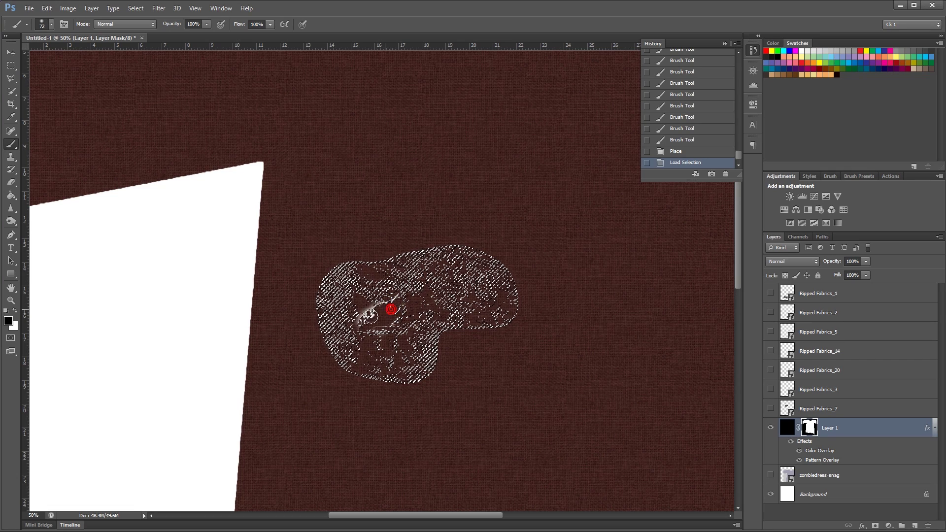
{"action": "key", "text": "ctrl+z"}
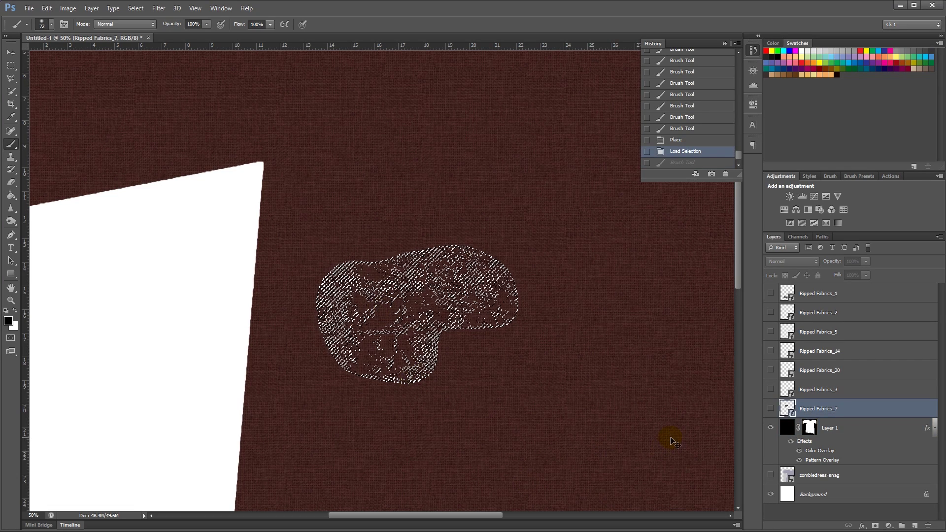
Invert the selection, paint black on Layer 1's mask to cut the ripped holes into the chest, and deselect.
{"action": "key", "text": "ctrl+shift+i"}
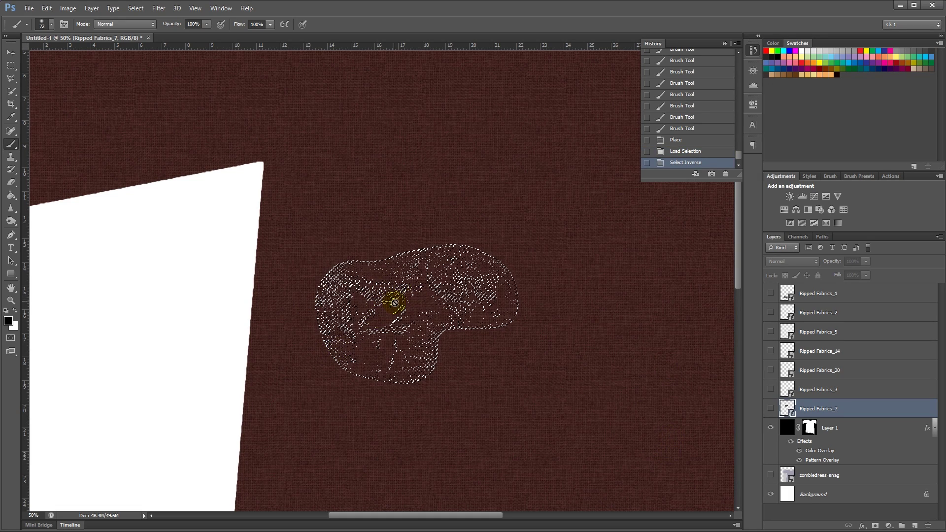
{"action": "left_click", "coordinate": [810, 427]}
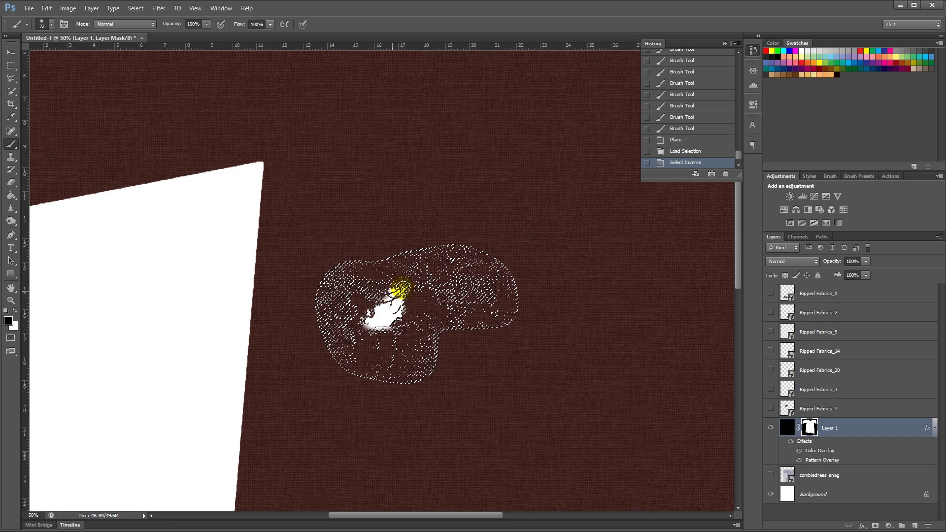
{"action": "mouse_move", "coordinate": [377, 326]}
{"action": "left_mouse_down"}
{"action": "mouse_move", "coordinate": [480, 291]}
{"action": "mouse_move", "coordinate": [459, 287]}
{"action": "mouse_move", "coordinate": [484, 306]}
{"action": "mouse_move", "coordinate": [456, 306]}
{"action": "mouse_move", "coordinate": [418, 274]}
{"action": "mouse_move", "coordinate": [364, 296]}
{"action": "mouse_move", "coordinate": [353, 336]}
{"action": "mouse_move", "coordinate": [353, 282]}
{"action": "mouse_move", "coordinate": [339, 316]}
{"action": "mouse_move", "coordinate": [381, 359]}
{"action": "mouse_move", "coordinate": [403, 361]}
{"action": "mouse_move", "coordinate": [400, 338]}
{"action": "mouse_move", "coordinate": [434, 322]}
{"action": "mouse_move", "coordinate": [410, 315]}
{"action": "mouse_move", "coordinate": [428, 271]}
{"action": "mouse_move", "coordinate": [468, 270]}
{"action": "left_mouse_up"}
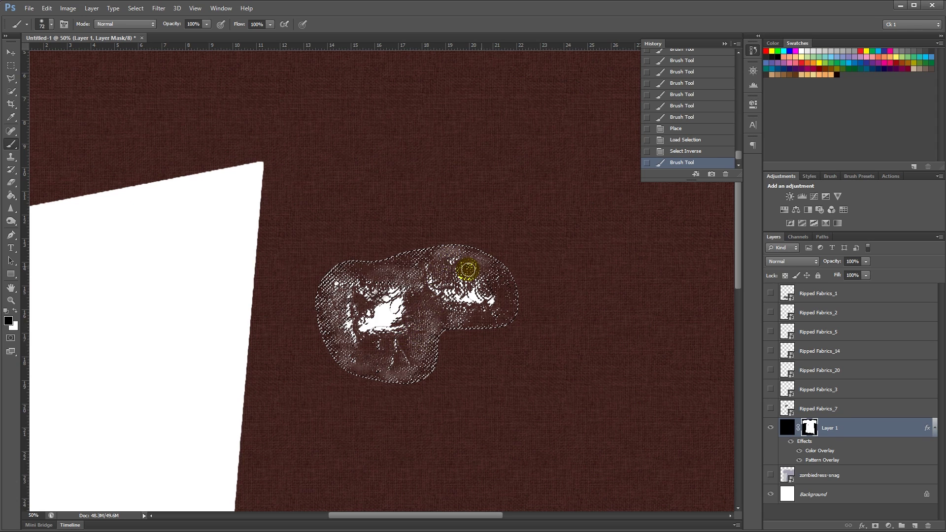
{"action": "mouse_move", "coordinate": [498, 309]}
{"action": "left_mouse_down"}
{"action": "mouse_move", "coordinate": [453, 260]}
{"action": "mouse_move", "coordinate": [360, 274]}
{"action": "mouse_move", "coordinate": [365, 333]}
{"action": "mouse_move", "coordinate": [367, 311]}
{"action": "mouse_move", "coordinate": [395, 279]}
{"action": "mouse_move", "coordinate": [444, 285]}
{"action": "mouse_move", "coordinate": [550, 273]}
{"action": "mouse_move", "coordinate": [498, 281]}
{"action": "left_mouse_up"}
{"action": "key", "text": "ctrl+d"}
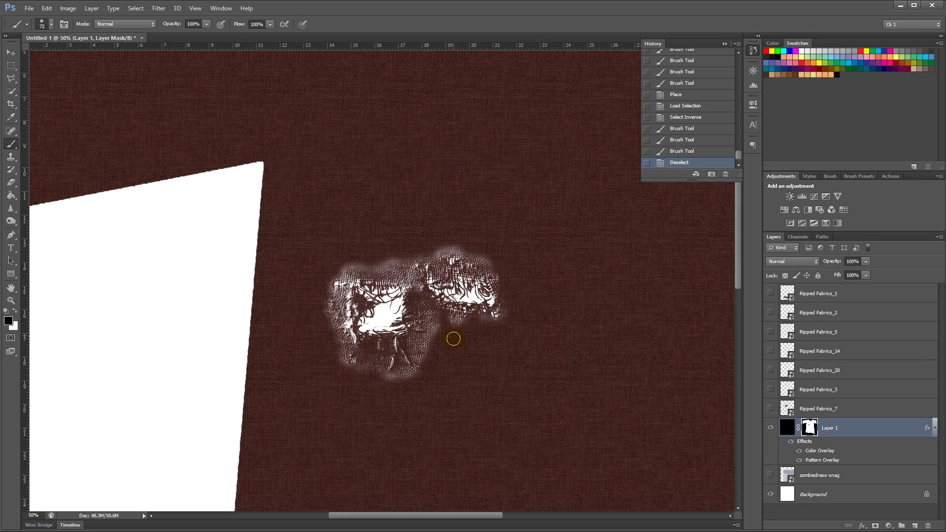
Set the brush opacity to 20% and paint white on Layer 1's mask to soften the chest hole's outer edges.
{"action": "scroll", "coordinate": [469, 327], "scroll_direction": "down", "scroll_amount": 1}
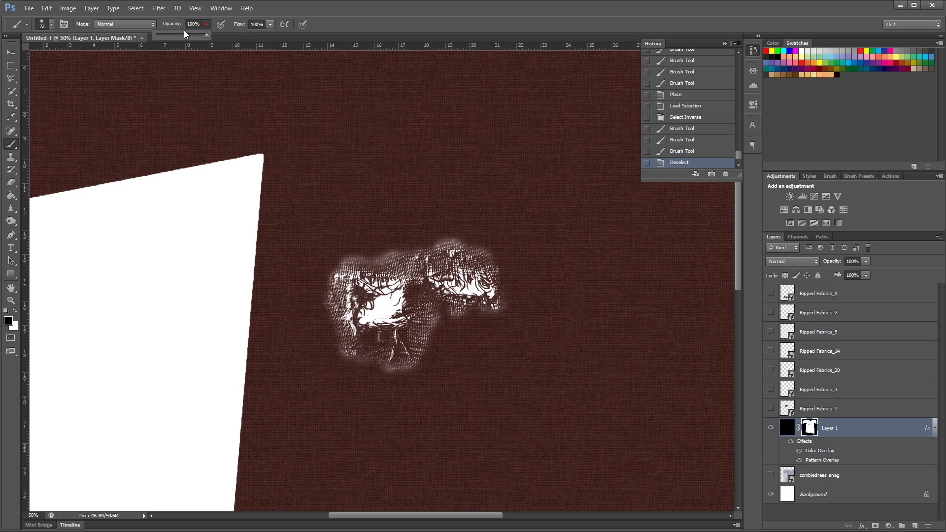
{"action": "left_click", "coordinate": [166, 34]}
{"action": "key", "text": "x"}
{"action": "left_click_drag", "start_coordinate": [386, 374], "coordinate": [414, 367]}
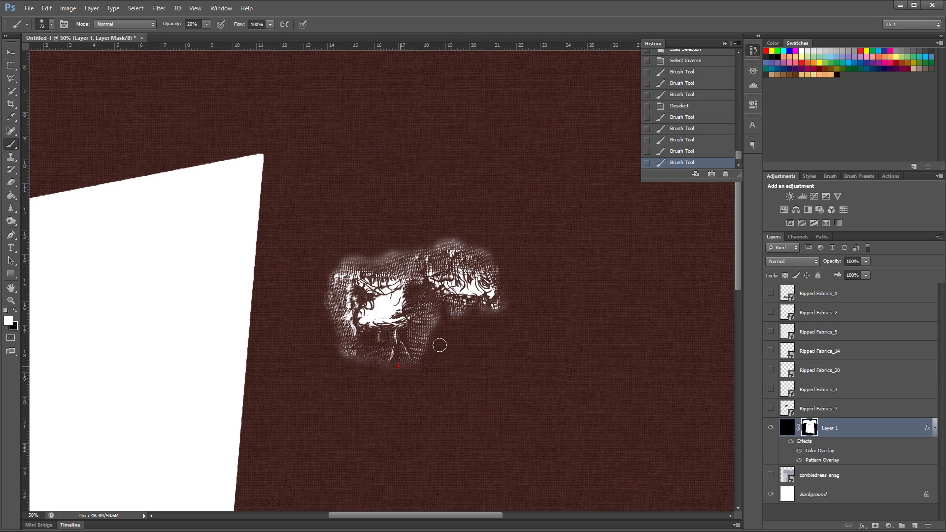
{"action": "left_click", "coordinate": [372, 368]}
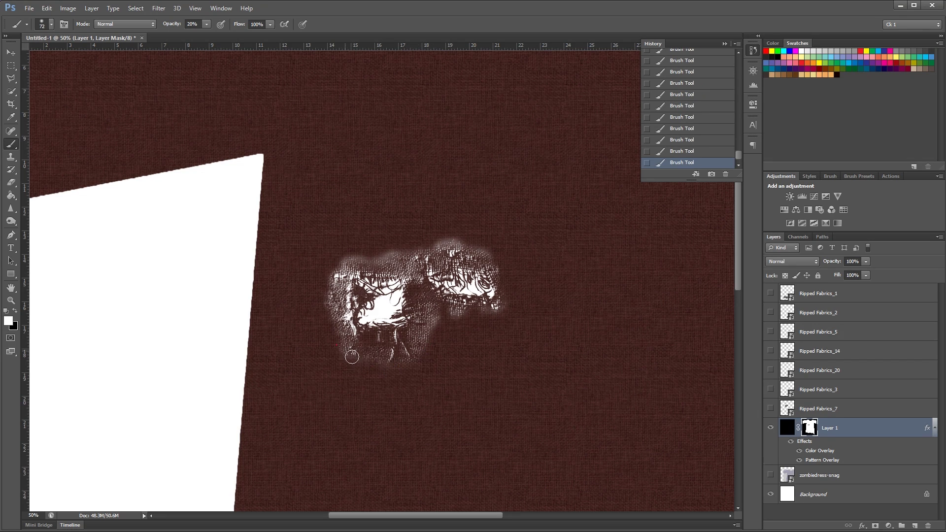
{"action": "mouse_move", "coordinate": [377, 258]}
{"action": "left_mouse_down"}
{"action": "mouse_move", "coordinate": [485, 242]}
{"action": "mouse_move", "coordinate": [325, 273]}
{"action": "left_mouse_up"}
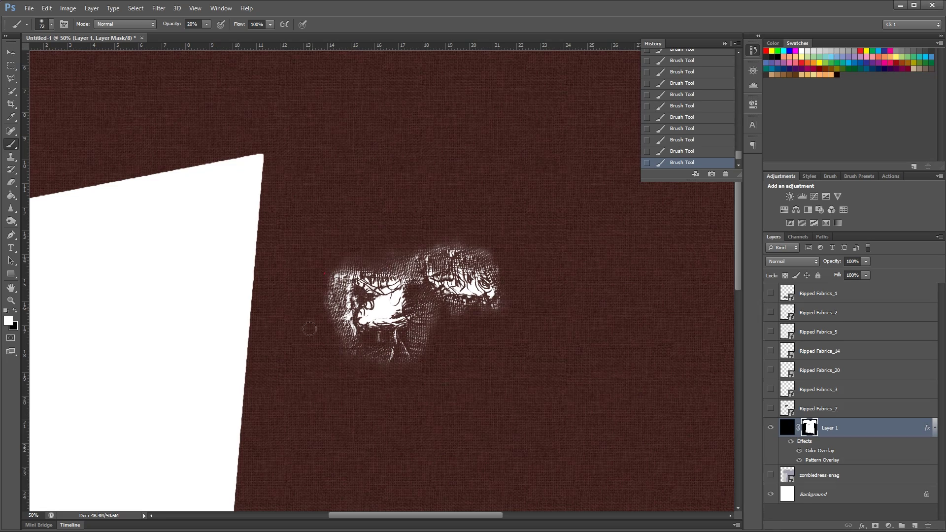
Reduce the brush size to 49, raise its opacity to 62%, and paint white on the mask to restore fabric around the chest hole.
{"action": "key", "text": "ctrl+minus"}
{"action": "key", "text": "ctrl+minus"}
{"action": "key", "text": "ctrl+plus"}
{"action": "key", "text": "ctrl+plus"}
{"action": "key", "text": "ctrl+plus"}
{"action": "right_click", "coordinate": [339, 306], "text": "alt"}
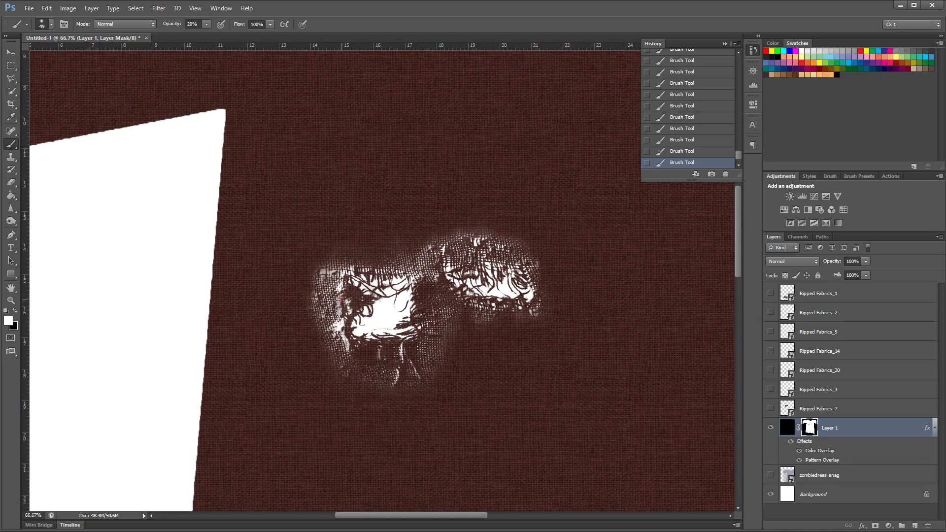
{"action": "mouse_move", "coordinate": [344, 301]}
{"action": "left_mouse_down"}
{"action": "mouse_move", "coordinate": [343, 363]}
{"action": "mouse_move", "coordinate": [340, 298]}
{"action": "mouse_move", "coordinate": [315, 323]}
{"action": "left_mouse_up"}
{"action": "key", "text": "6"}
{"action": "key", "text": "2"}
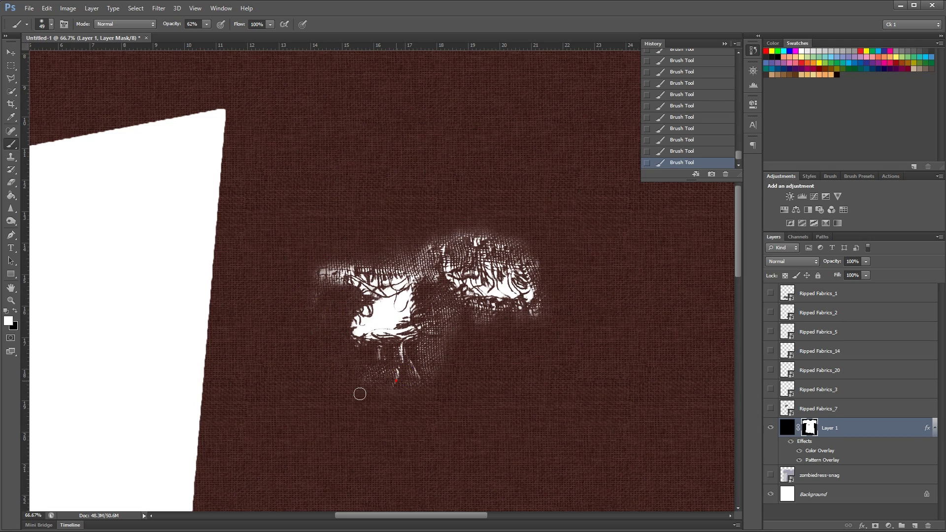
{"action": "scroll", "coordinate": [481, 380], "scroll_direction": "down", "scroll_amount": 2}
{"action": "scroll", "coordinate": [481, 380], "scroll_direction": "up", "scroll_amount": 2}
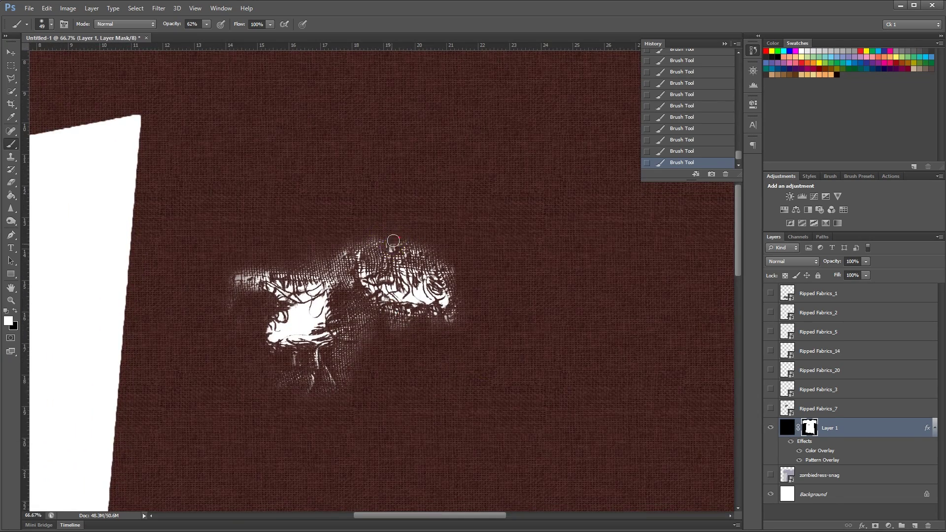
{"action": "scroll", "coordinate": [443, 333], "scroll_direction": "down", "scroll_amount": 4}
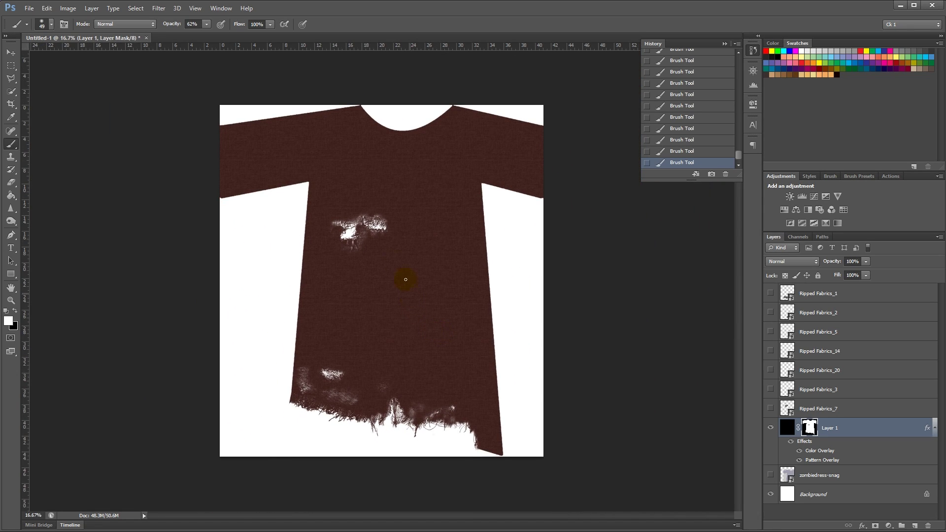
Place the Ripped Fabrics_17 image from the PNG folder on the right side of the shirt's torso, scaled down.
{"action": "key", "text": "alt+Tab"}
{"action": "left_click_drag", "start_coordinate": [2, 414], "coordinate": [497, 285]}
{"action": "left_click_drag", "start_coordinate": [406, 280], "coordinate": [447, 281]}
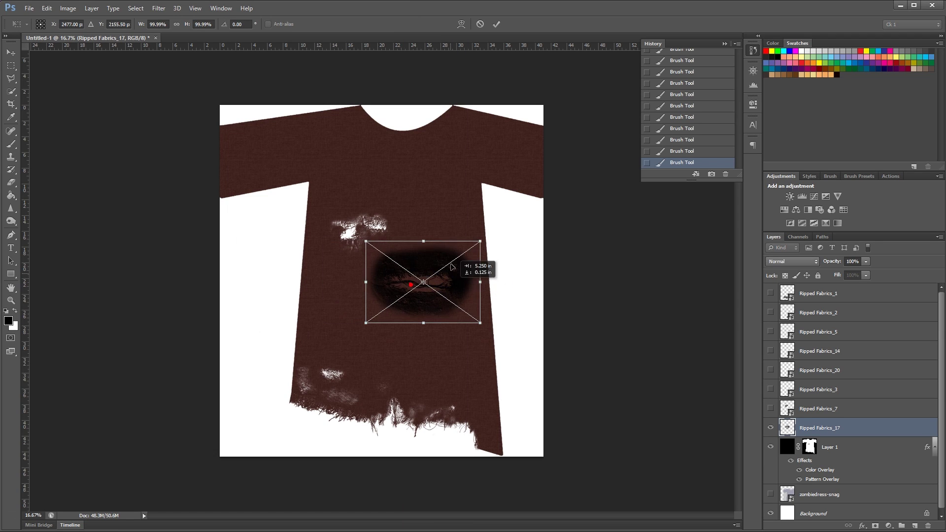
{"action": "left_click_drag", "start_coordinate": [480, 240], "coordinate": [451, 310]}
{"action": "key", "text": "Return"}
Free-transform Ripped Fabrics_17 into a small, flattened and slightly rotated tear on the right side of the torso.
{"action": "key", "text": "ctrl+plus"}
{"action": "key", "text": "ctrl+t"}
{"action": "left_click_drag", "start_coordinate": [434, 343], "coordinate": [391, 343]}
{"action": "mouse_move", "coordinate": [463, 340]}
{"action": "left_mouse_down"}
{"action": "mouse_move", "coordinate": [474, 350]}
{"action": "mouse_move", "coordinate": [473, 324]}
{"action": "left_mouse_up"}
{"action": "left_click_drag", "start_coordinate": [544, 324], "coordinate": [527, 330]}
{"action": "left_click_drag", "start_coordinate": [495, 353], "coordinate": [510, 358]}
{"action": "key", "text": "Return"}
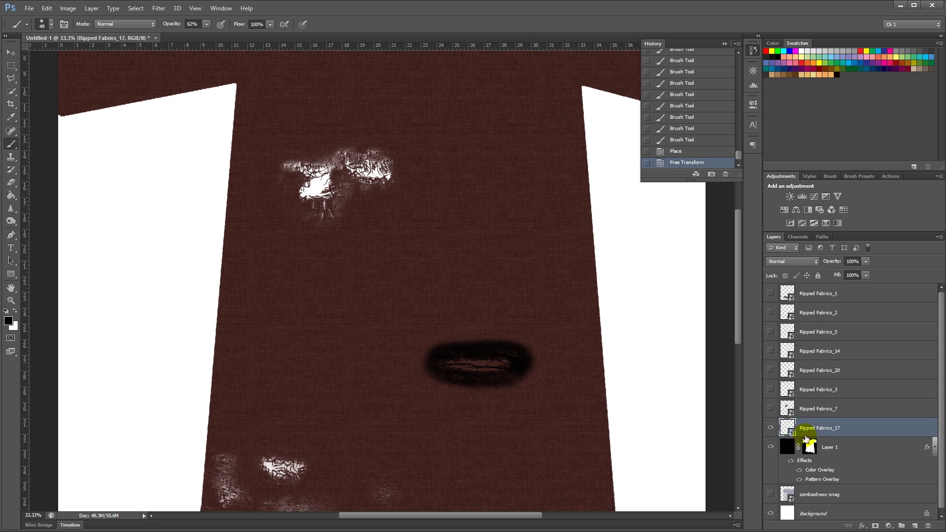
Load the outline of Ripped Fabrics_17 as a selection, invert it, and make Layer 1's mask the painting target.
{"action": "left_click", "coordinate": [787, 427], "text": "ctrl"}
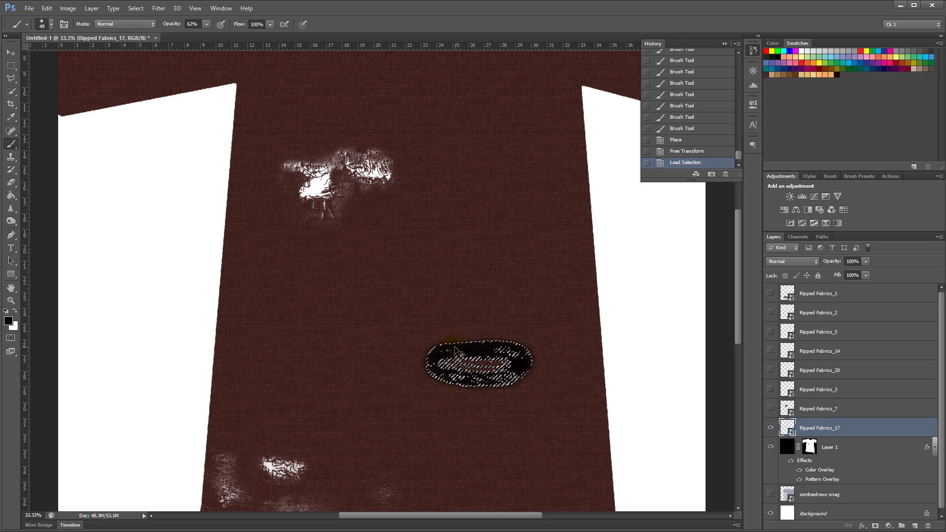
{"action": "key", "text": "ctrl+shift+i"}
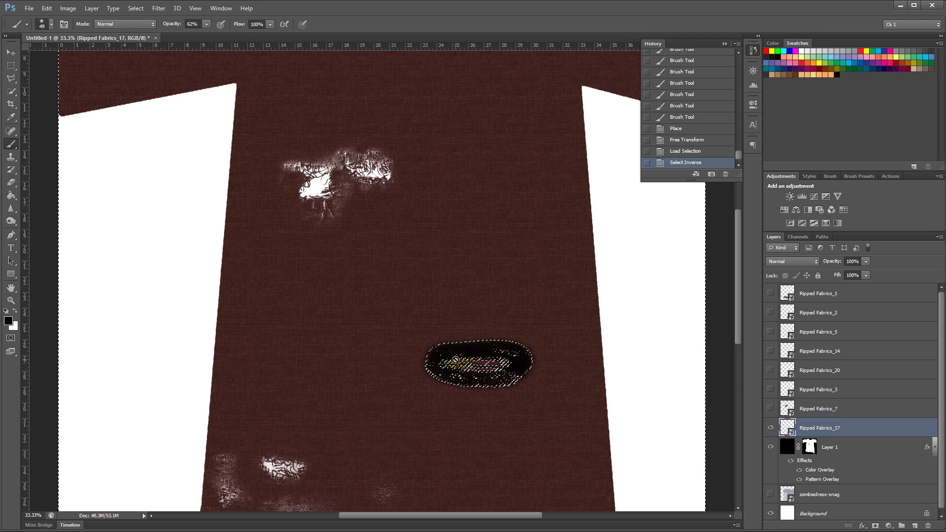
{"action": "left_click", "coordinate": [810, 447]}
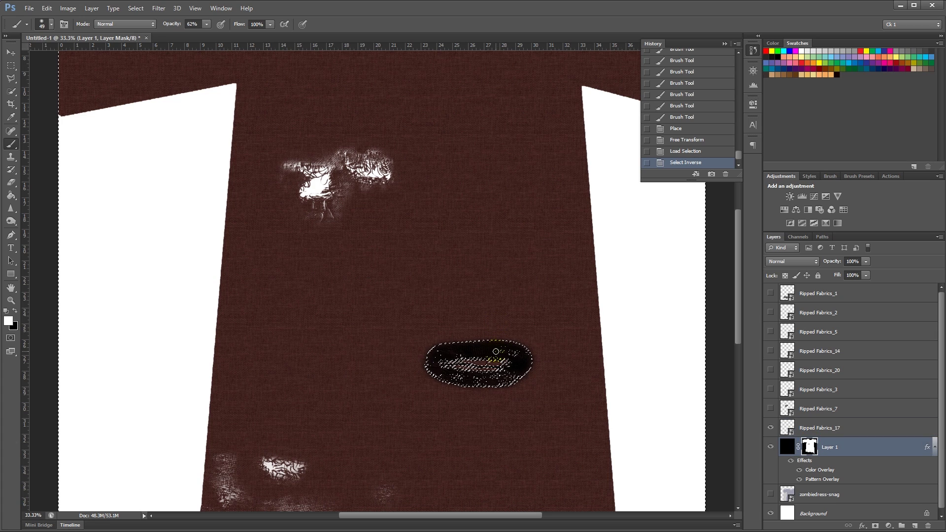
Try to paint black on Layer 1's mask through the inverted Ripped Fabrics_17 selection at 62% opacity.
{"action": "left_click_drag", "start_coordinate": [481, 364], "coordinate": [483, 364]}
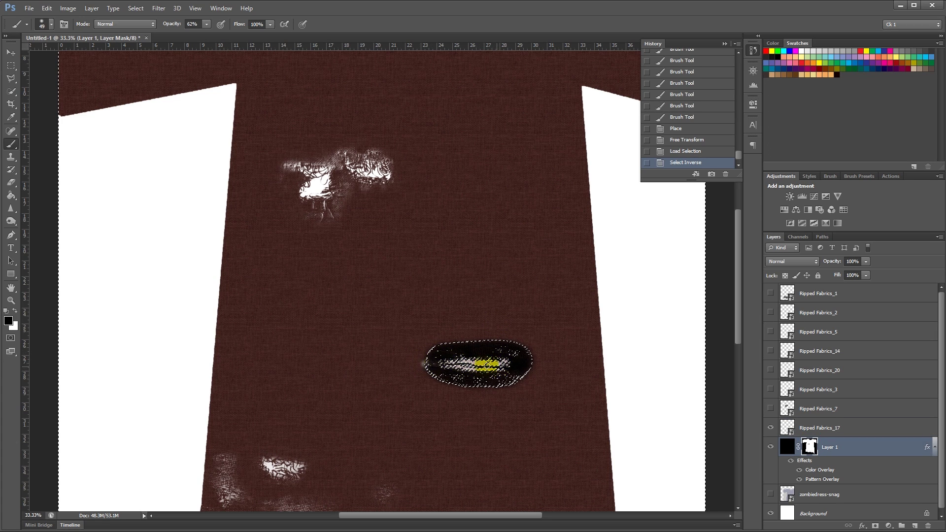
{"action": "mouse_move", "coordinate": [455, 377]}
{"action": "left_mouse_down"}
{"action": "mouse_move", "coordinate": [449, 365]}
{"action": "mouse_move", "coordinate": [485, 364]}
{"action": "mouse_move", "coordinate": [465, 364]}
{"action": "left_mouse_up"}
{"action": "left_click_drag", "start_coordinate": [464, 364], "coordinate": [439, 314]}
Raise the brush opacity to 100% and revert the mask strokes back to the inverted selection.
{"action": "left_click_drag", "start_coordinate": [209, 34], "coordinate": [351, 40]}
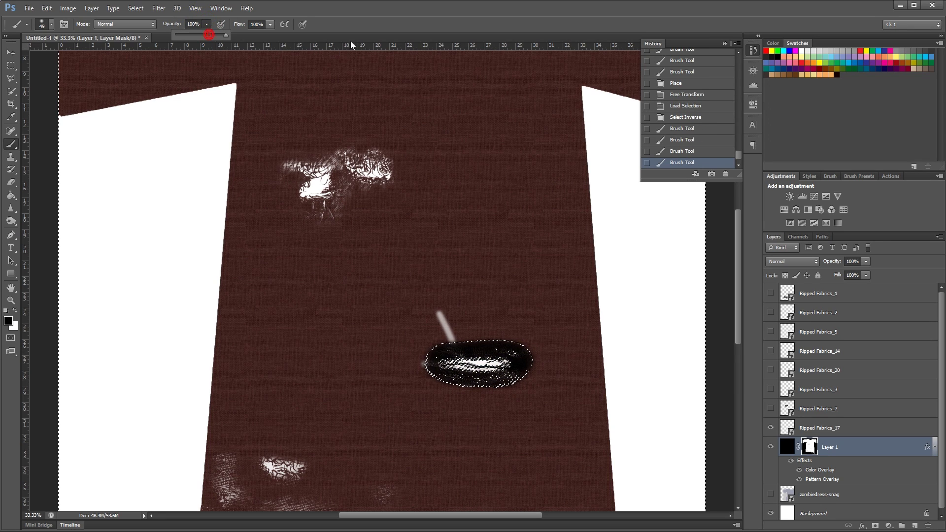
{"action": "left_click", "coordinate": [689, 151]}
{"action": "left_click", "coordinate": [686, 139]}
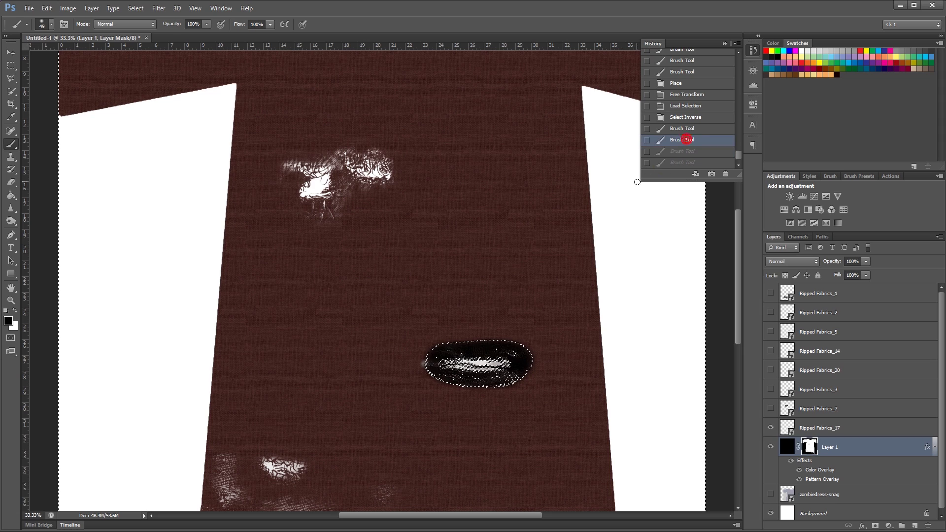
{"action": "left_click", "coordinate": [684, 117]}
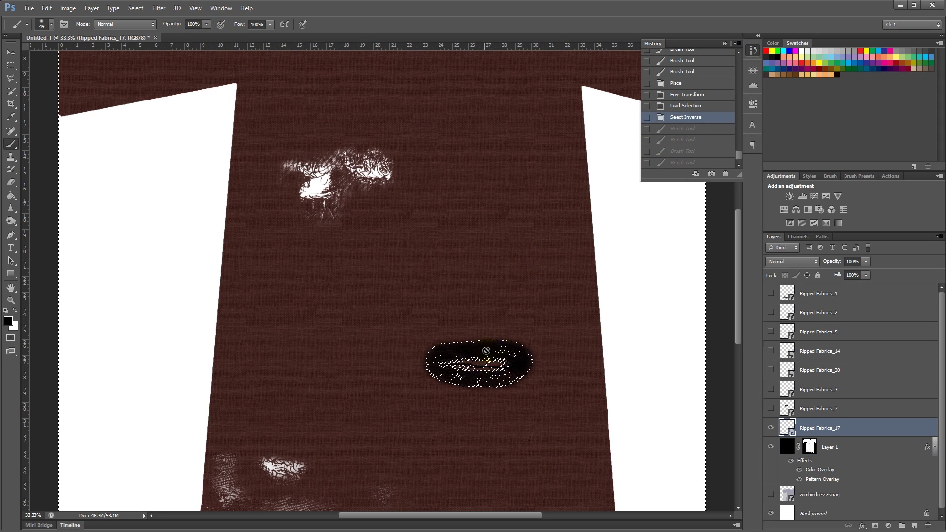
Paint black on Layer 1's mask through the selection, hiding Ripped Fabrics_17 and enlarging the brush to 98, and deselect.
{"action": "left_click", "coordinate": [810, 447]}
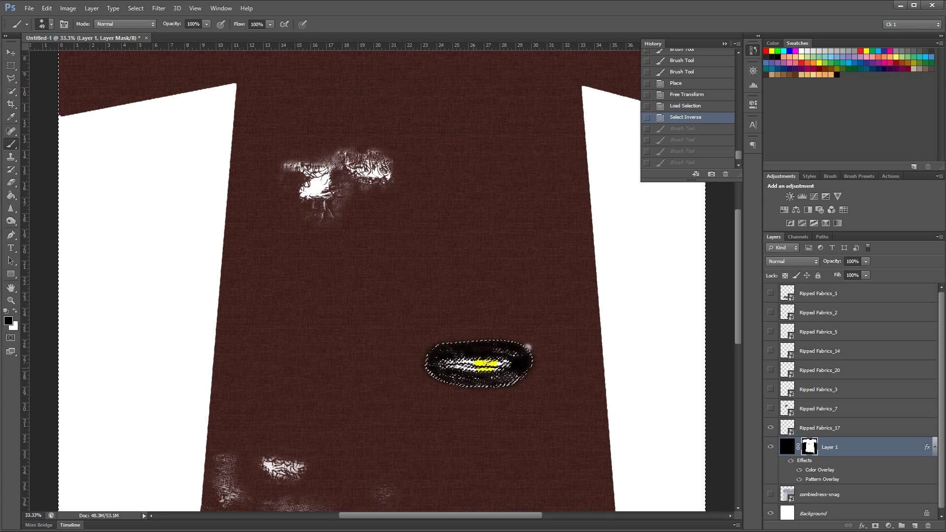
{"action": "left_click", "coordinate": [453, 350]}
{"action": "left_click", "coordinate": [771, 428]}
{"action": "right_click", "coordinate": [500, 350]}
{"action": "left_click_drag", "start_coordinate": [566, 387], "coordinate": [577, 386]}
{"action": "mouse_move", "coordinate": [441, 355]}
{"action": "left_mouse_down"}
{"action": "mouse_move", "coordinate": [471, 378]}
{"action": "mouse_move", "coordinate": [482, 357]}
{"action": "left_mouse_up"}
{"action": "key", "text": "ctrl+plus"}
{"action": "key", "text": "ctrl+d"}
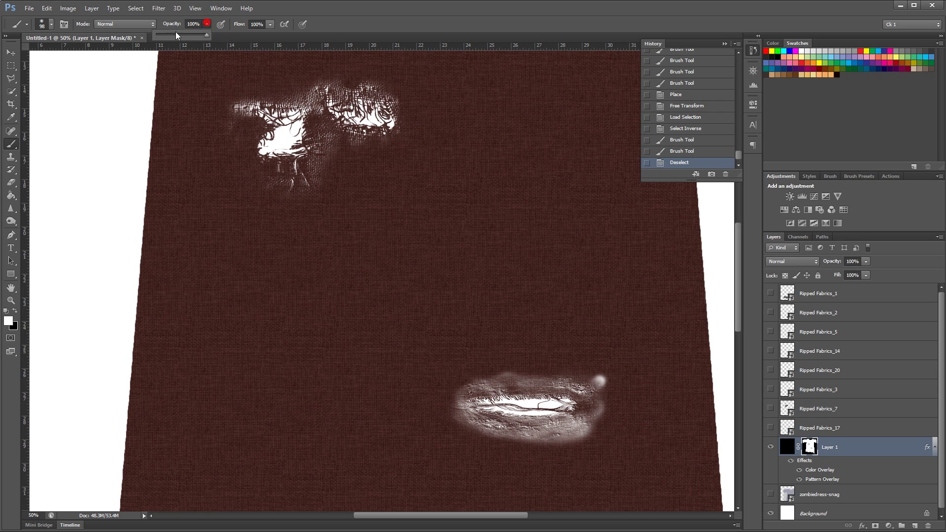
Paint white on the mask around the torso tear's outer edges at 41% opacity, reducing the brush size to 60.
{"action": "left_click_drag", "start_coordinate": [593, 366], "coordinate": [623, 387]}
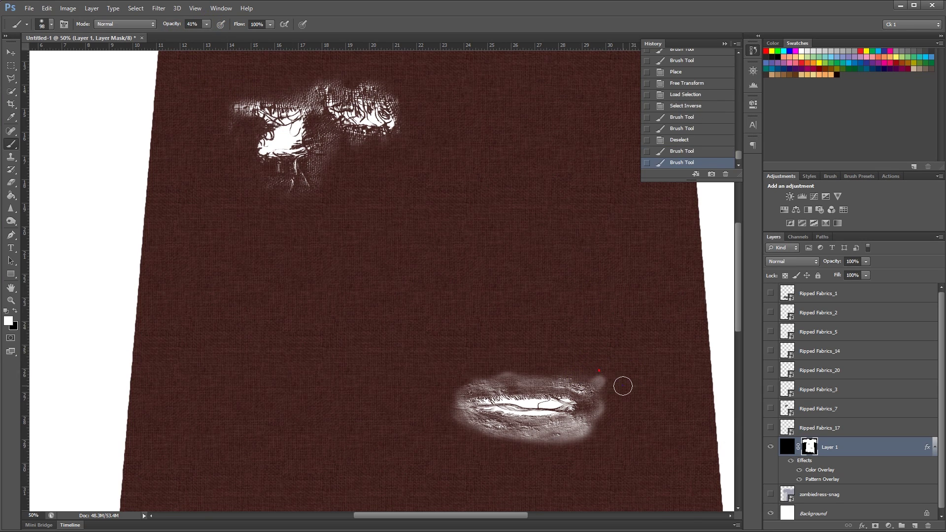
{"action": "right_click", "coordinate": [622, 386]}
{"action": "left_click", "coordinate": [594, 373]}
{"action": "left_click_drag", "start_coordinate": [592, 376], "coordinate": [599, 385]}
{"action": "mouse_move", "coordinate": [600, 405]}
{"action": "left_mouse_down"}
{"action": "mouse_move", "coordinate": [598, 418]}
{"action": "mouse_move", "coordinate": [563, 438]}
{"action": "left_mouse_up"}
{"action": "right_click", "coordinate": [593, 436]}
{"action": "left_click_drag", "start_coordinate": [606, 455], "coordinate": [537, 439]}
{"action": "left_click_drag", "start_coordinate": [530, 438], "coordinate": [489, 438]}
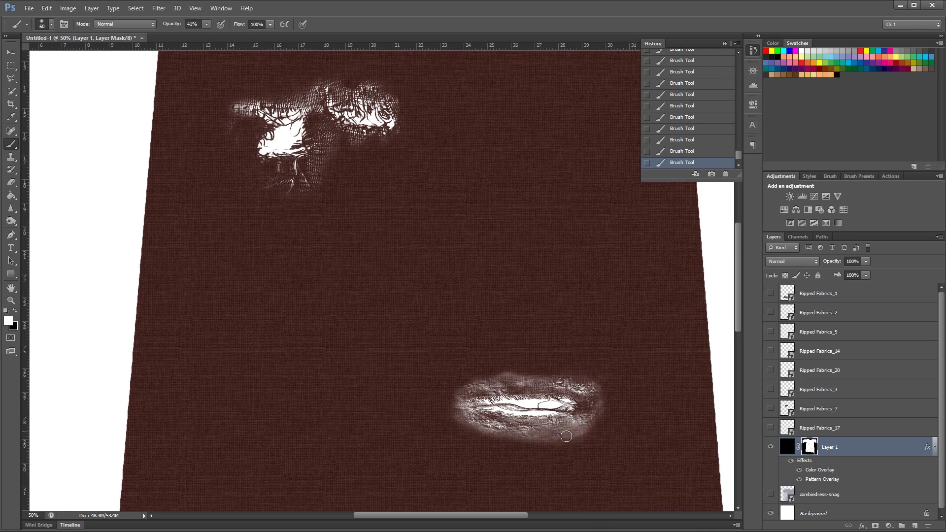
{"action": "left_click_drag", "start_coordinate": [584, 432], "coordinate": [522, 444]}
{"action": "mouse_move", "coordinate": [480, 385]}
{"action": "left_mouse_down"}
{"action": "mouse_move", "coordinate": [625, 399]}
{"action": "mouse_move", "coordinate": [471, 432]}
{"action": "left_mouse_up"}
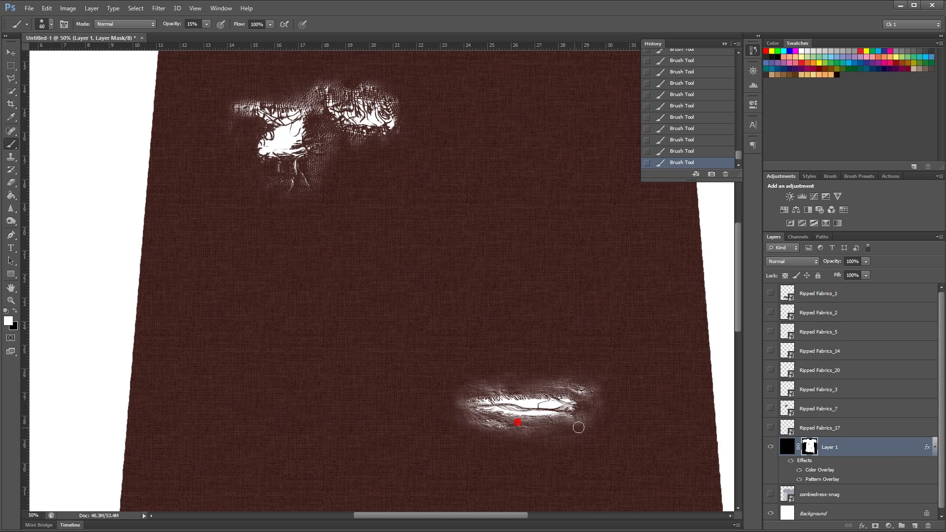
Soften the lower edge of the torso tear by painting white on the mask at 15% opacity.
{"action": "key", "text": "ctrl+minus"}
{"action": "key", "text": "ctrl+minus"}
{"action": "key", "text": "ctrl+minus"}
{"action": "key", "text": "ctrl+minus"}
{"action": "key", "text": "ctrl+plus"}
{"action": "key", "text": "ctrl+plus"}
{"action": "key", "text": "ctrl+plus"}
{"action": "key", "text": "ctrl+plus"}
{"action": "left_click_drag", "start_coordinate": [552, 423], "coordinate": [598, 429]}
Hide the Background layer and save a PNG copy named zombie-texturing-1 to the Desktop.
{"action": "scroll", "coordinate": [841, 443], "scroll_direction": "down", "scroll_amount": 1}
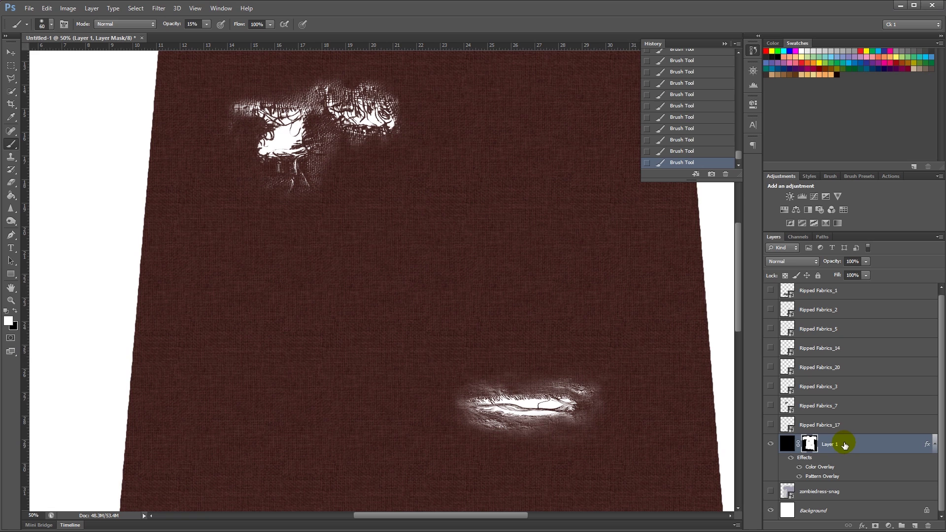
{"action": "left_click", "coordinate": [772, 511]}
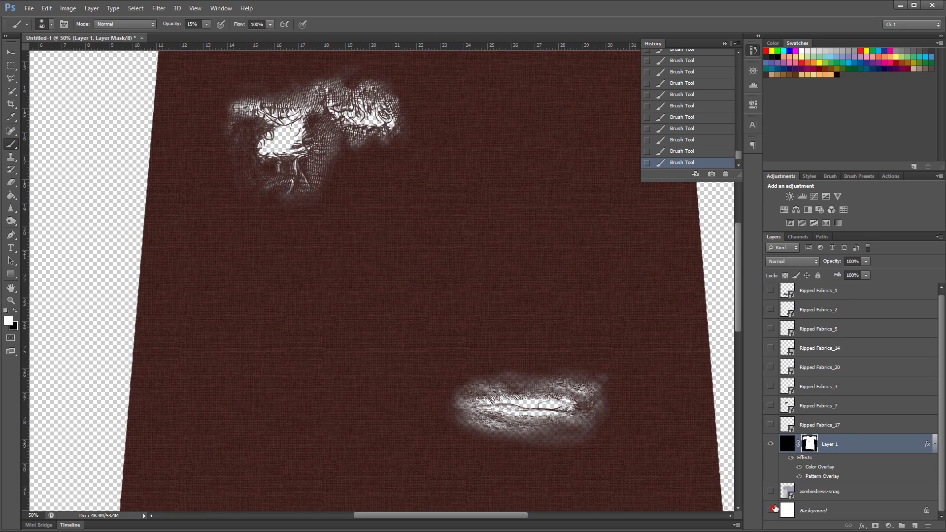
{"action": "left_click", "coordinate": [47, 8]}
{"action": "mouse_move", "coordinate": [29, 9]}
{"action": "left_click", "coordinate": [52, 126]}
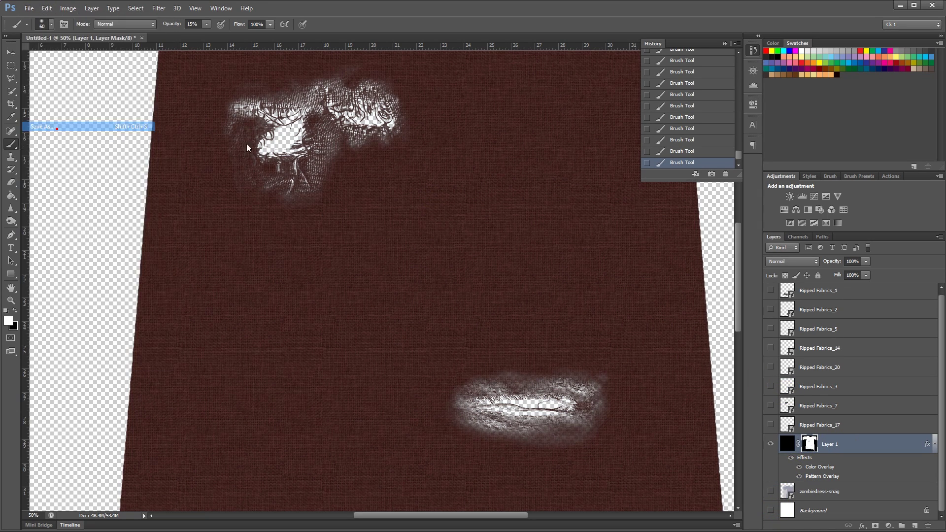
{"action": "left_click", "coordinate": [477, 294]}
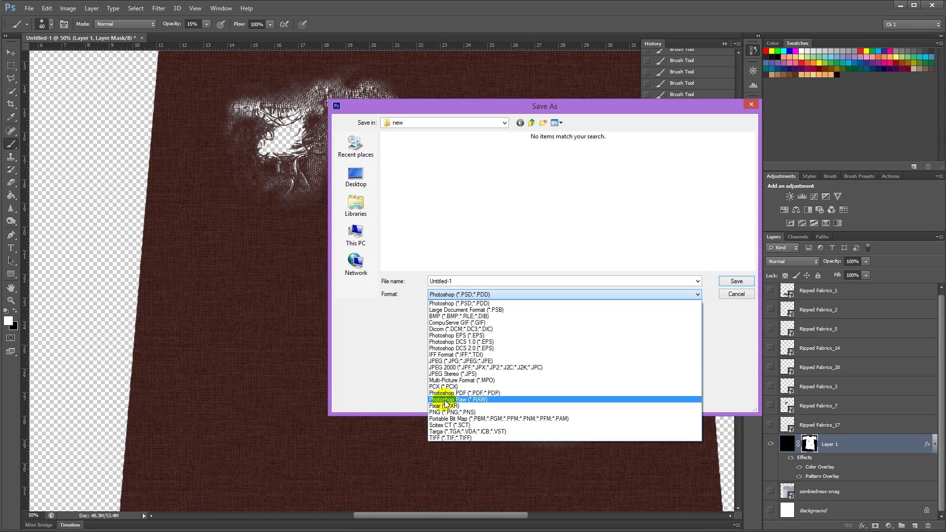
{"action": "left_click", "coordinate": [451, 412]}
{"action": "left_click", "coordinate": [364, 159]}
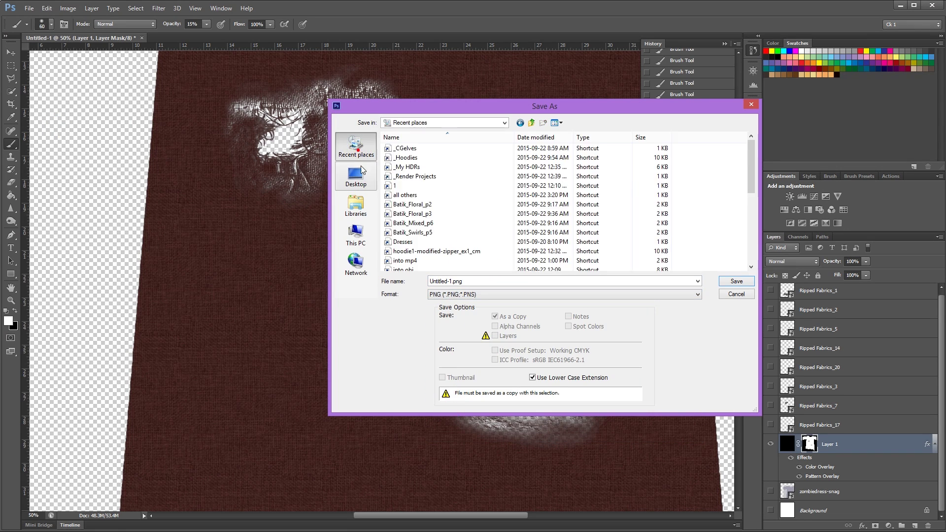
{"action": "left_click", "coordinate": [356, 177]}
{"action": "double_click", "coordinate": [461, 282]}
{"action": "type", "text": "zombie-texturing-1"}
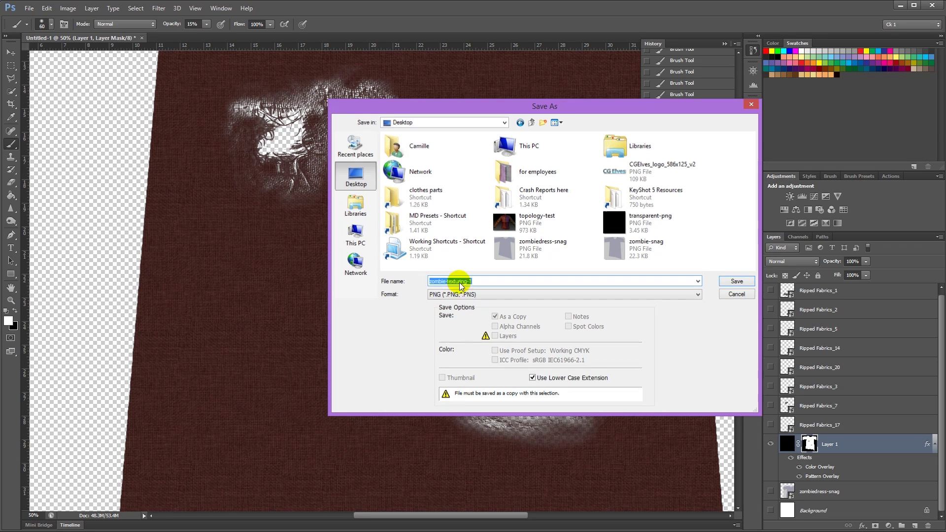
{"action": "key", "text": "Return"}
{"action": "left_click", "coordinate": [344, 222]}
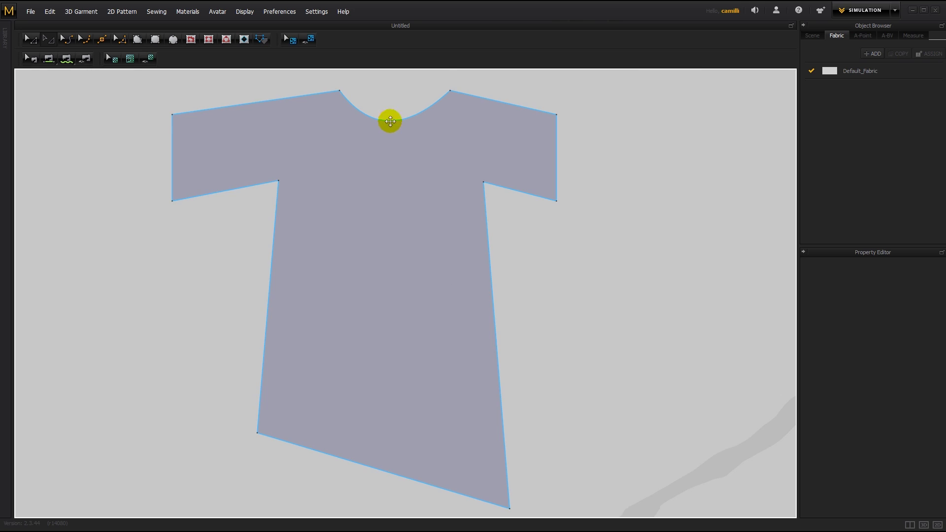
In Marvelous Designer, show the 3D and 2D views together and apply the saved zombie-texturing-1 PNG as Default_Fabric's texture.
{"action": "left_click", "coordinate": [233, 228]}
{"action": "left_click", "coordinate": [910, 525]}
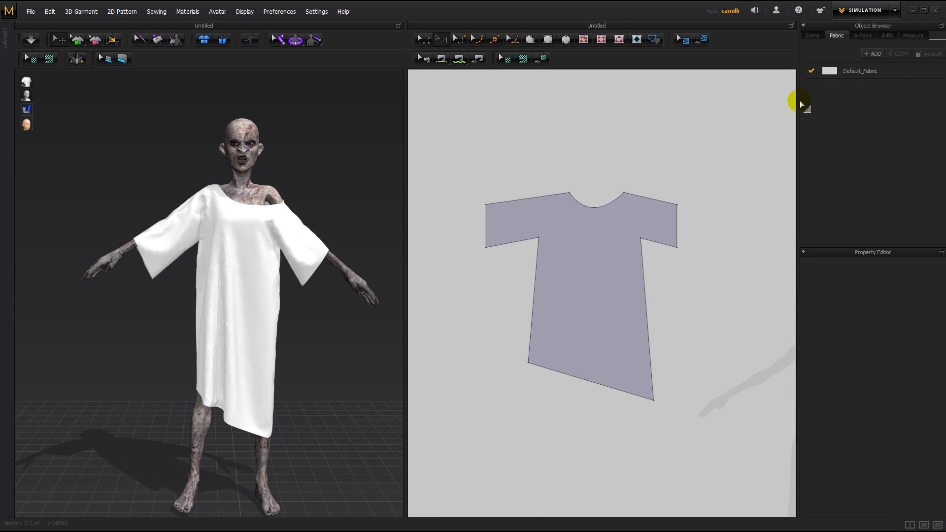
{"action": "left_click", "coordinate": [858, 73]}
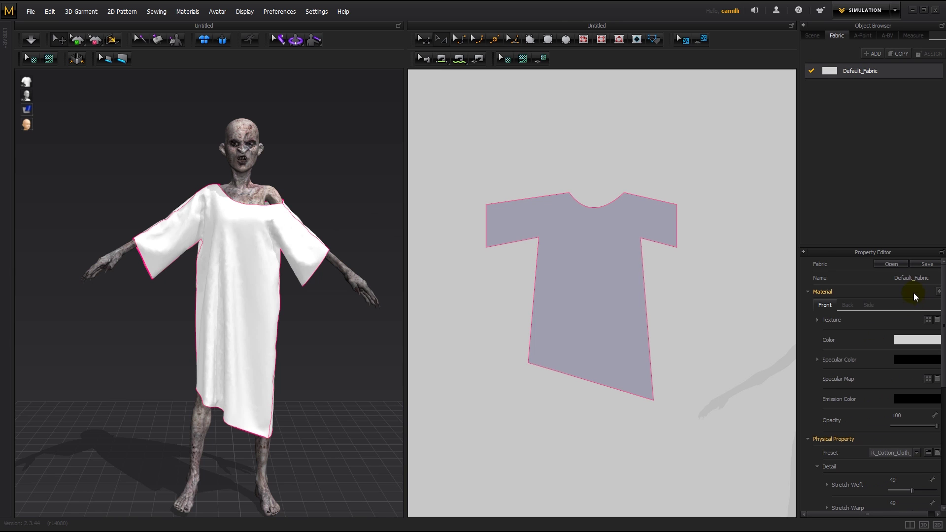
{"action": "left_click", "coordinate": [929, 320]}
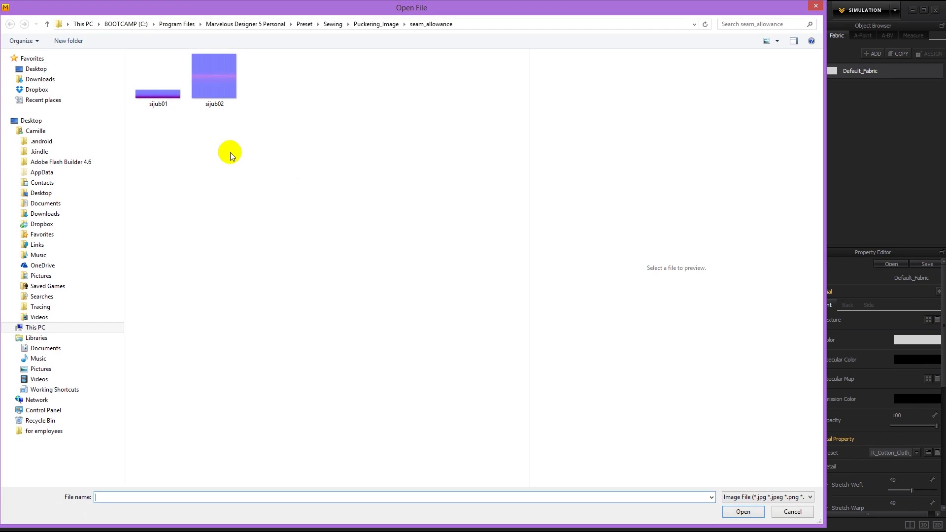
{"action": "left_click", "coordinate": [35, 69]}
{"action": "left_click", "coordinate": [283, 196]}
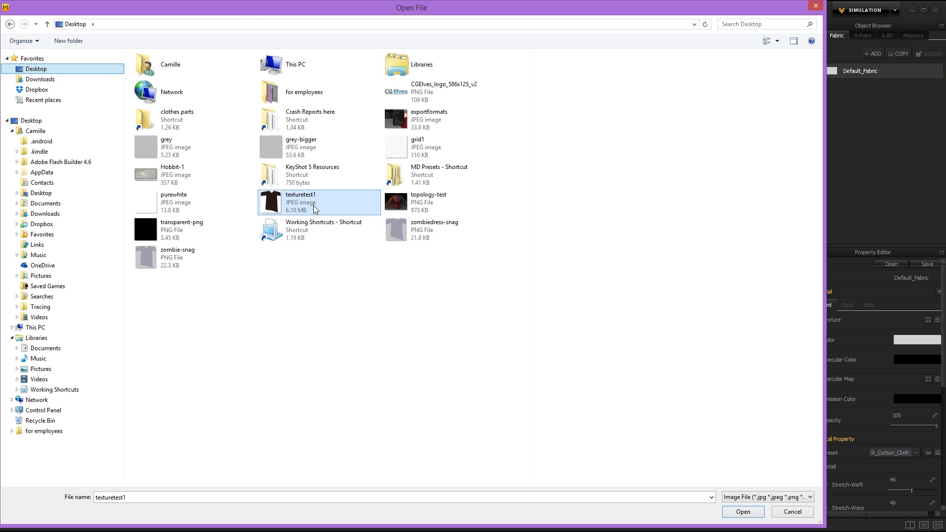
{"action": "left_click", "coordinate": [311, 265]}
{"action": "double_click", "coordinate": [292, 255]}
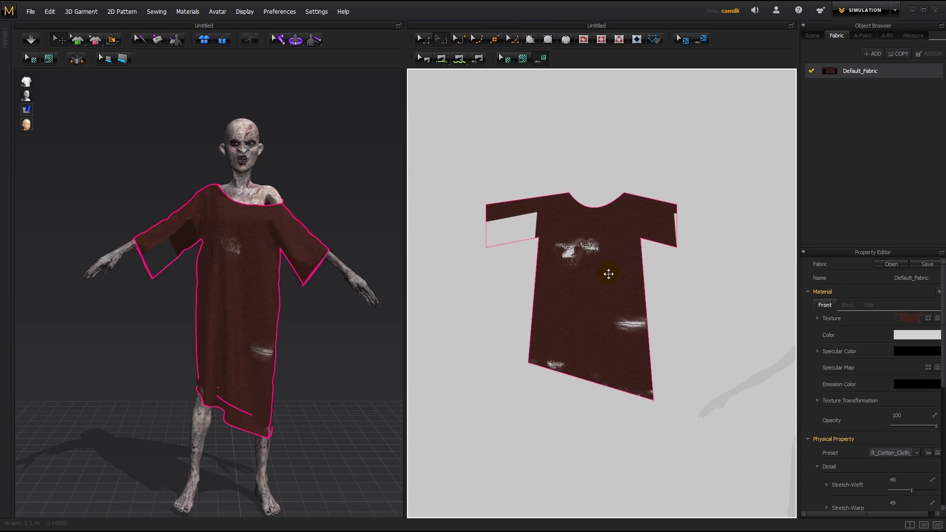
Scale and reposition the texture on the front pattern so the shirt fabric fills the sleeves and body.
{"action": "scroll", "coordinate": [602, 298], "scroll_direction": "down", "scroll_amount": 2}
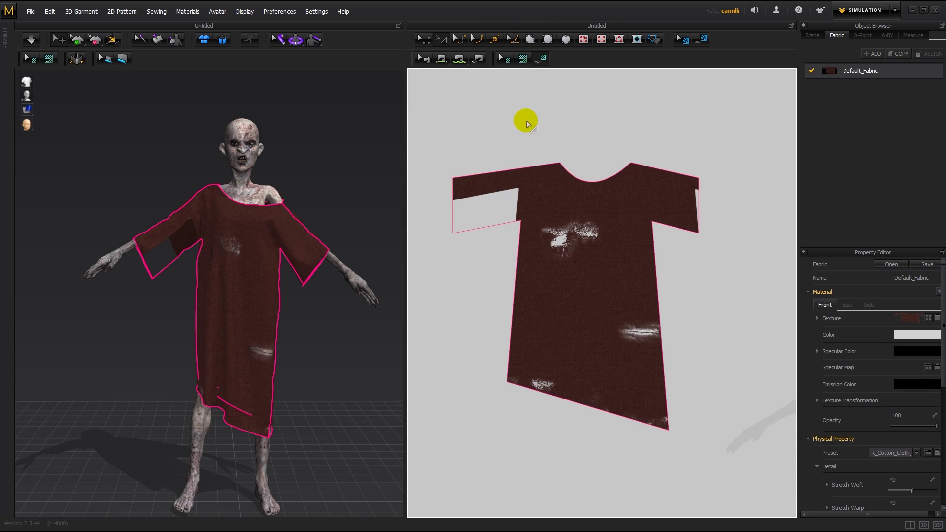
{"action": "left_click", "coordinate": [602, 356]}
{"action": "left_click_drag", "start_coordinate": [601, 365], "coordinate": [585, 304]}
{"action": "scroll", "coordinate": [585, 305], "scroll_direction": "down", "scroll_amount": 5}
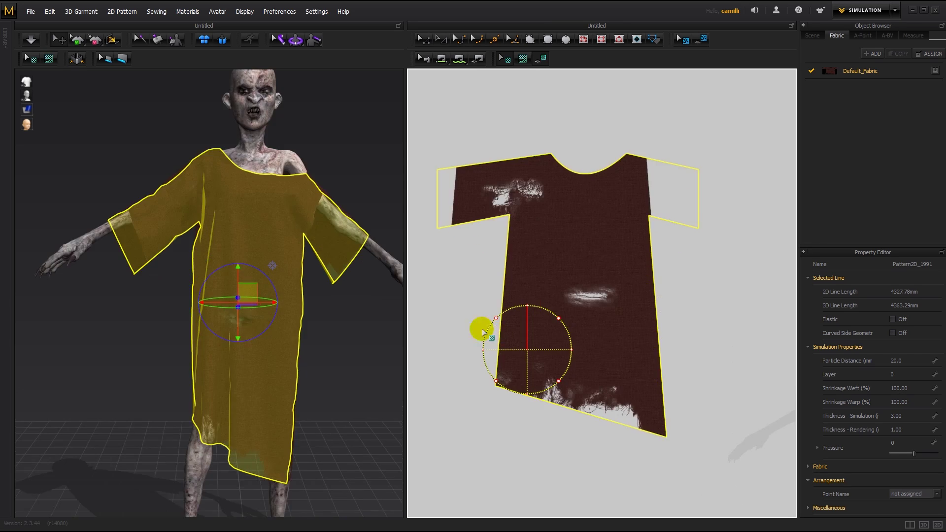
{"action": "left_click_drag", "start_coordinate": [482, 328], "coordinate": [586, 253]}
{"action": "left_click_drag", "start_coordinate": [613, 223], "coordinate": [629, 321]}
{"action": "left_click_drag", "start_coordinate": [606, 298], "coordinate": [610, 316]}
{"action": "scroll", "coordinate": [589, 402], "scroll_direction": "down", "scroll_amount": 1}
{"action": "left_click_drag", "start_coordinate": [589, 402], "coordinate": [575, 296]}
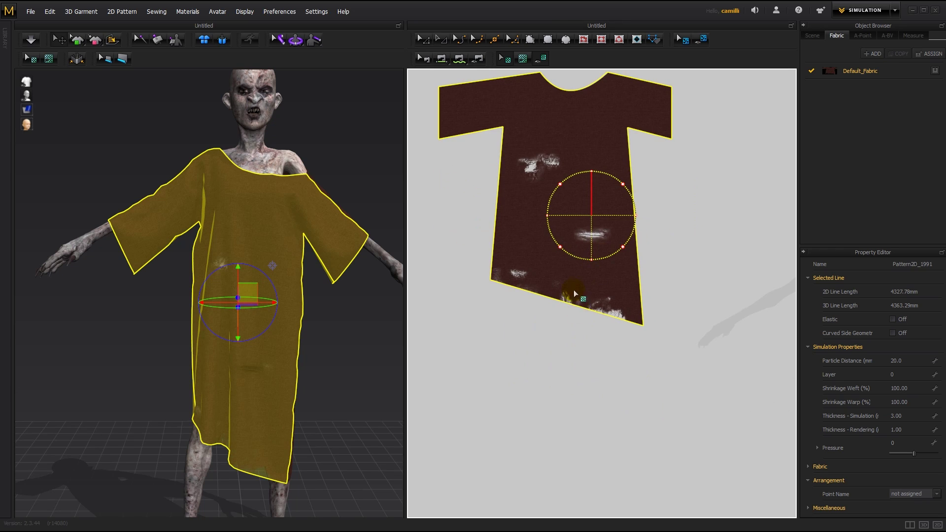
Select the bottom edges of the front and back patterns together and move them down past the frayed hem.
{"action": "left_click", "coordinate": [554, 310]}
{"action": "left_click", "coordinate": [540, 300]}
{"action": "scroll", "coordinate": [539, 296], "scroll_direction": "down", "scroll_amount": 5}
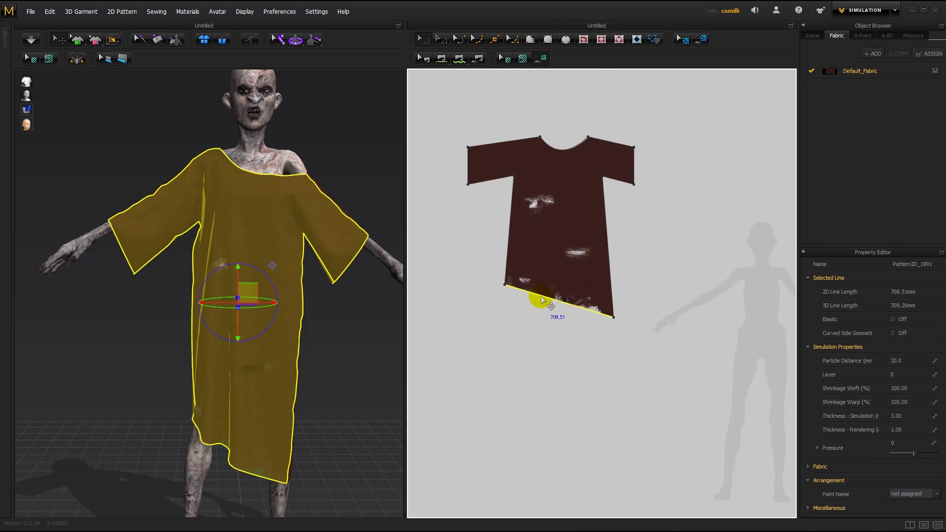
{"action": "left_click_drag", "start_coordinate": [506, 265], "coordinate": [587, 315]}
{"action": "left_click", "coordinate": [606, 353]}
{"action": "scroll", "coordinate": [592, 345], "scroll_direction": "up", "scroll_amount": 3}
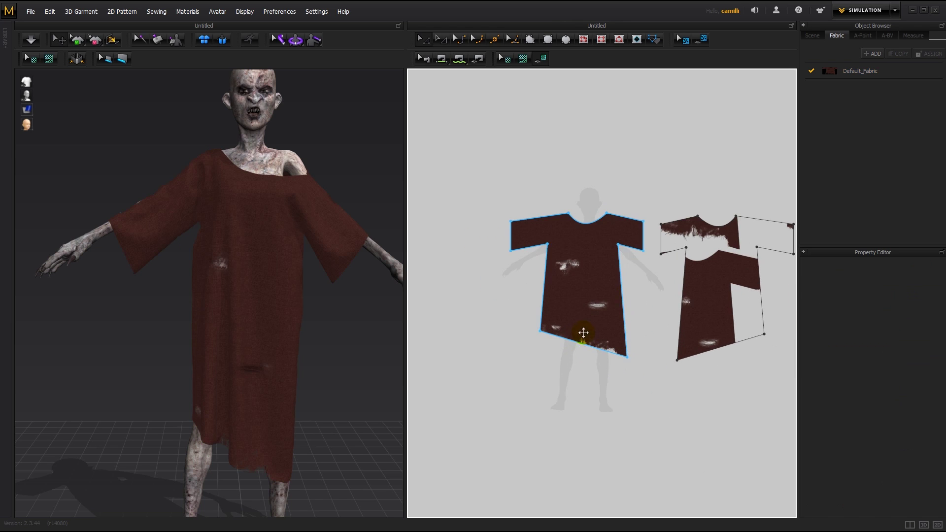
{"action": "left_click", "coordinate": [589, 346]}
{"action": "left_click", "coordinate": [695, 351], "text": "shift"}
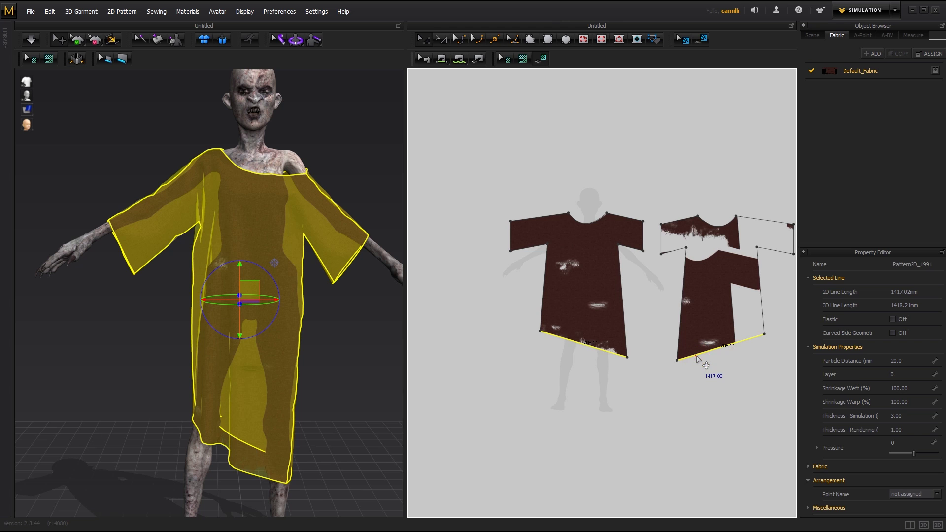
{"action": "left_click_drag", "start_coordinate": [696, 355], "coordinate": [692, 389]}
Run the simulation to drape the lengthened garment on the avatar, tug the cloth, and stop simulating.
{"action": "left_click", "coordinate": [598, 304]}
{"action": "key", "text": "space"}
{"action": "left_click_drag", "start_coordinate": [315, 379], "coordinate": [301, 315]}
{"action": "scroll", "coordinate": [321, 313], "scroll_direction": "up", "scroll_amount": 2}
{"action": "left_click", "coordinate": [339, 407]}
{"action": "left_click", "coordinate": [357, 402]}
{"action": "left_click", "coordinate": [714, 340]}
{"action": "left_click", "coordinate": [471, 427]}
{"action": "scroll", "coordinate": [321, 345], "scroll_direction": "up", "scroll_amount": 1}
{"action": "key", "text": "space"}
Examine the frayed hem and torn holes on the draped garment from several angles.
{"action": "scroll", "coordinate": [272, 321], "scroll_direction": "up", "scroll_amount": 3}
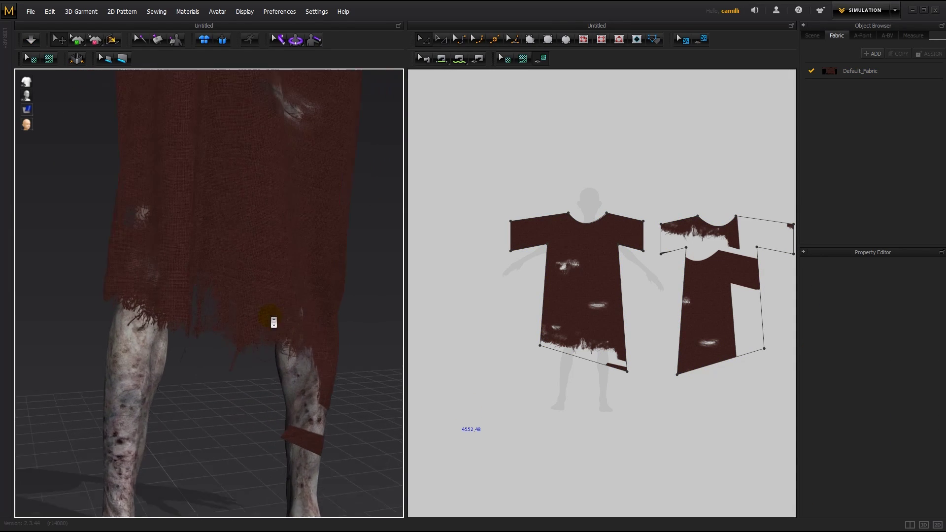
{"action": "left_click_drag", "start_coordinate": [216, 346], "coordinate": [222, 309]}
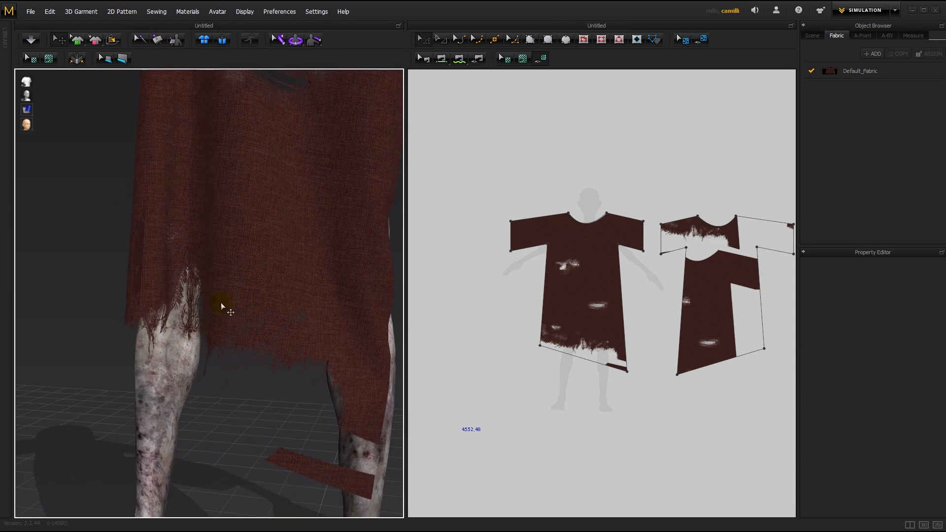
{"action": "scroll", "coordinate": [296, 276], "scroll_direction": "down", "scroll_amount": 1}
{"action": "left_click_drag", "start_coordinate": [295, 276], "coordinate": [281, 389]}
{"action": "left_click_drag", "start_coordinate": [290, 320], "coordinate": [301, 394]}
{"action": "scroll", "coordinate": [237, 236], "scroll_direction": "up", "scroll_amount": 1}
{"action": "left_click_drag", "start_coordinate": [238, 237], "coordinate": [283, 218]}
{"action": "scroll", "coordinate": [294, 247], "scroll_direction": "down", "scroll_amount": 3}
{"action": "scroll", "coordinate": [288, 249], "scroll_direction": "down", "scroll_amount": 1}
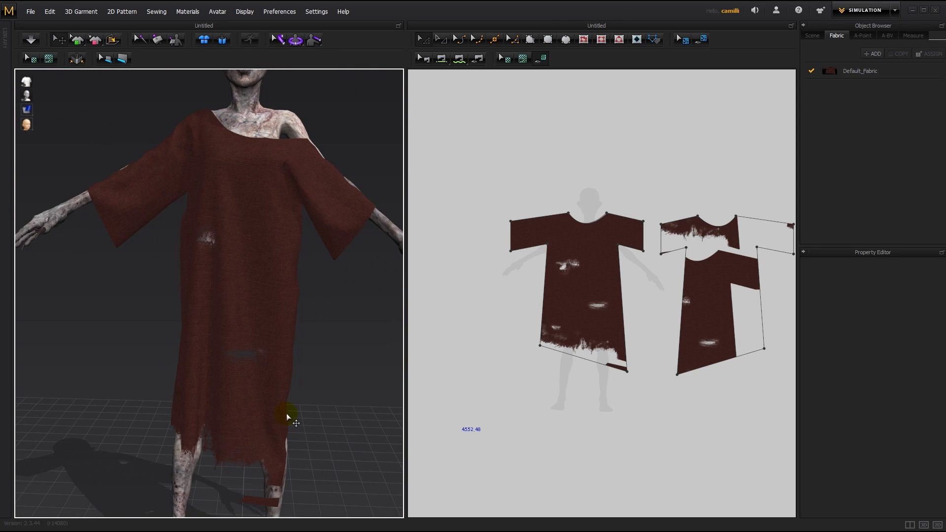
{"action": "scroll", "coordinate": [622, 355], "scroll_direction": "up", "scroll_amount": 2}
{"action": "left_click", "coordinate": [609, 348]}
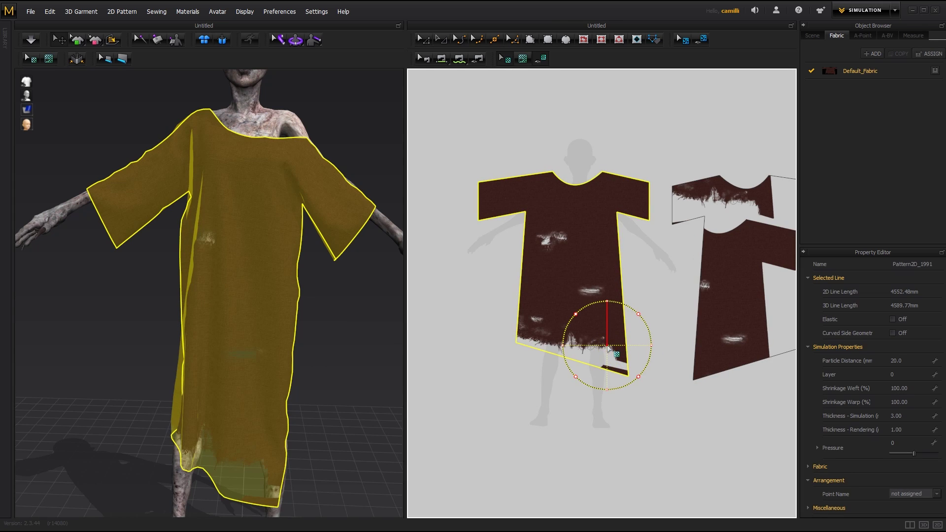
{"action": "left_click_drag", "start_coordinate": [610, 348], "coordinate": [609, 355]}
{"action": "key", "text": "ctrl+z"}
Select both patterns' bottom edges and move them up slightly to cut off the stray fabric strip below the hem.
{"action": "left_click_drag", "start_coordinate": [310, 345], "coordinate": [321, 306]}
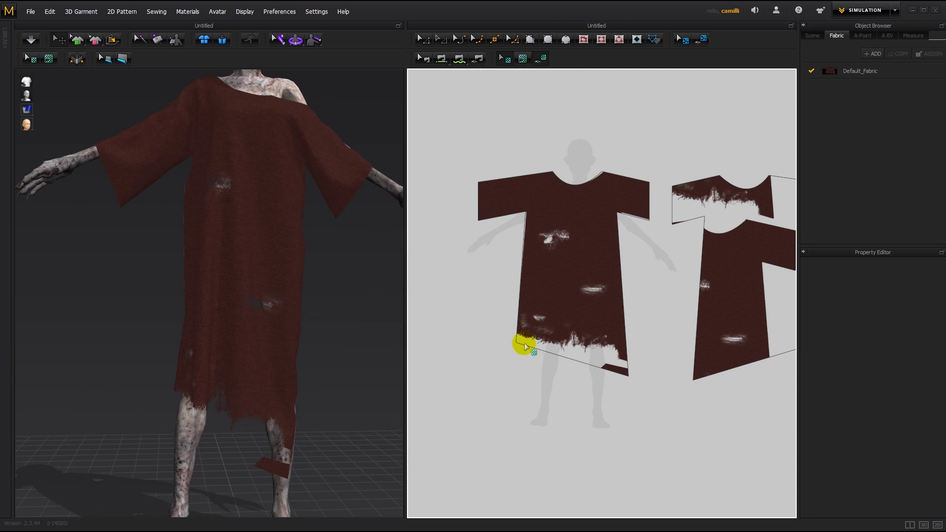
{"action": "left_click", "coordinate": [551, 356]}
{"action": "left_click", "coordinate": [742, 367], "text": "shift"}
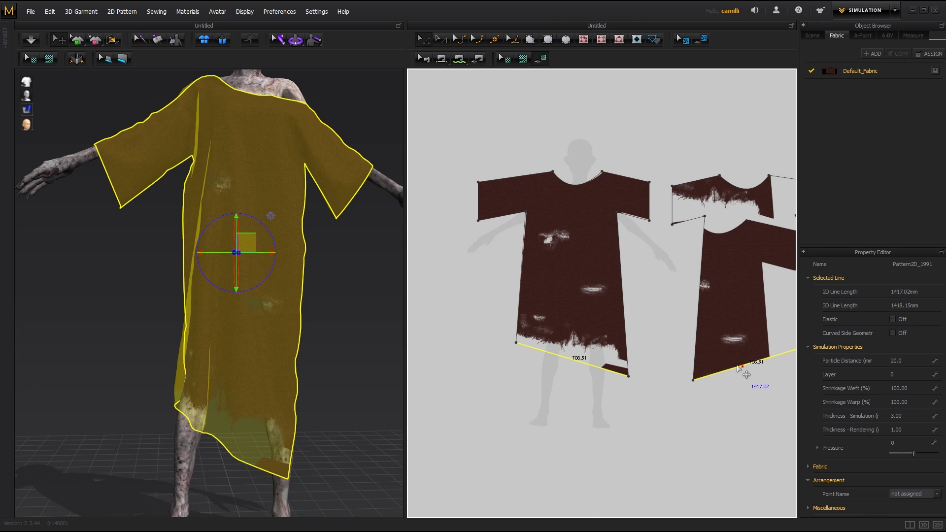
{"action": "left_click_drag", "start_coordinate": [738, 367], "coordinate": [738, 363]}
{"action": "left_click_drag", "start_coordinate": [736, 363], "coordinate": [738, 359]}
{"action": "left_click", "coordinate": [643, 399]}
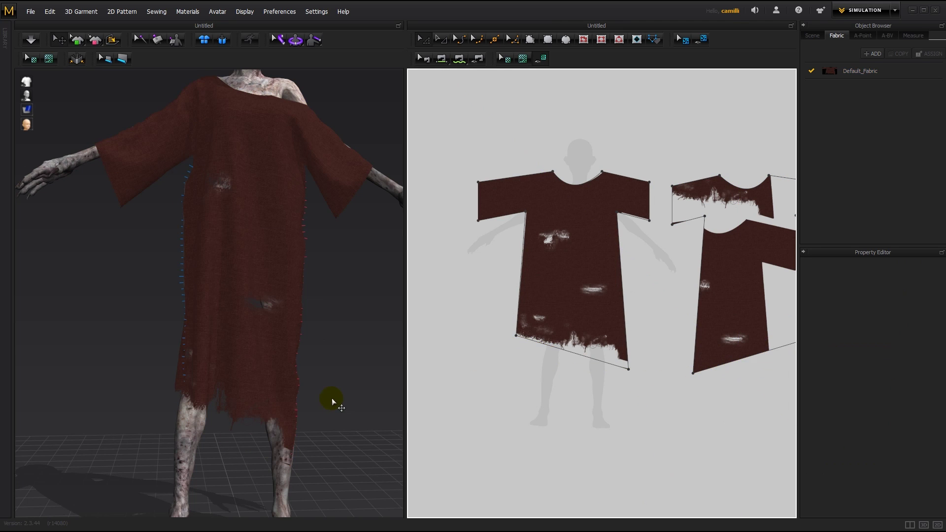
Simulate the garment again while tugging the cloth, stop the simulation, and show the avatar from the front.
{"action": "key", "text": "space"}
{"action": "left_click_drag", "start_coordinate": [296, 353], "coordinate": [307, 355]}
{"action": "left_click", "coordinate": [357, 392]}
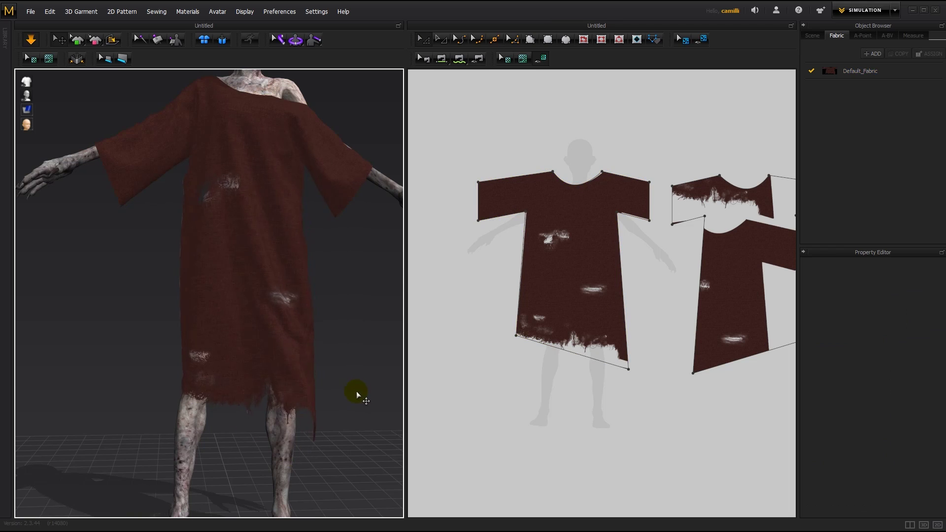
{"action": "key", "text": "space"}
{"action": "key", "text": "2"}
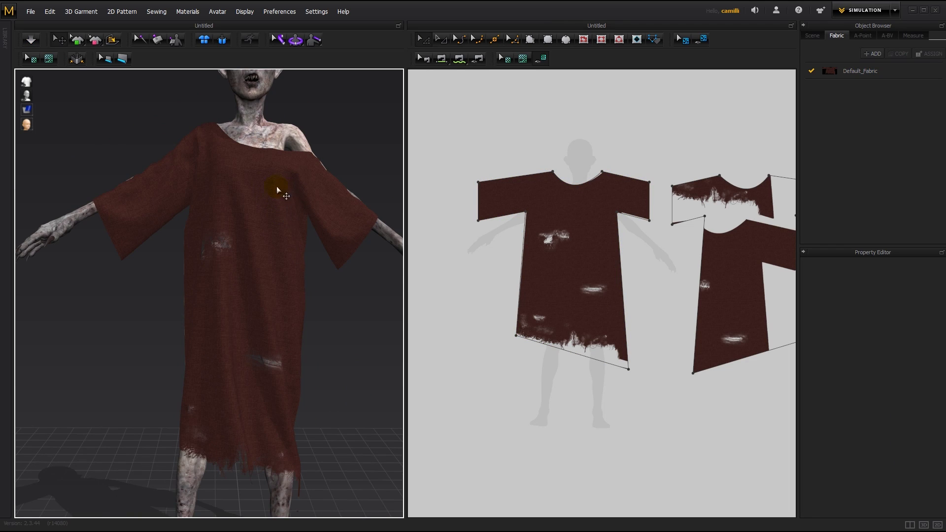